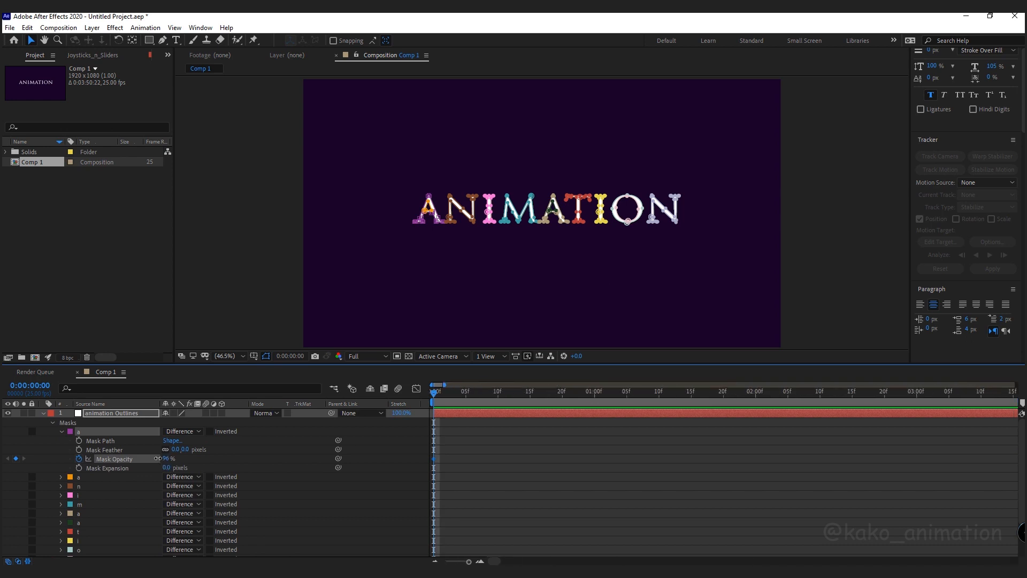
Step: Keyframe the first "a" mask's opacity every two frames from frame 0 to 10, alternating 0% and 100%, and preview the flicker
key("Page_Down")
key("Page_Down")
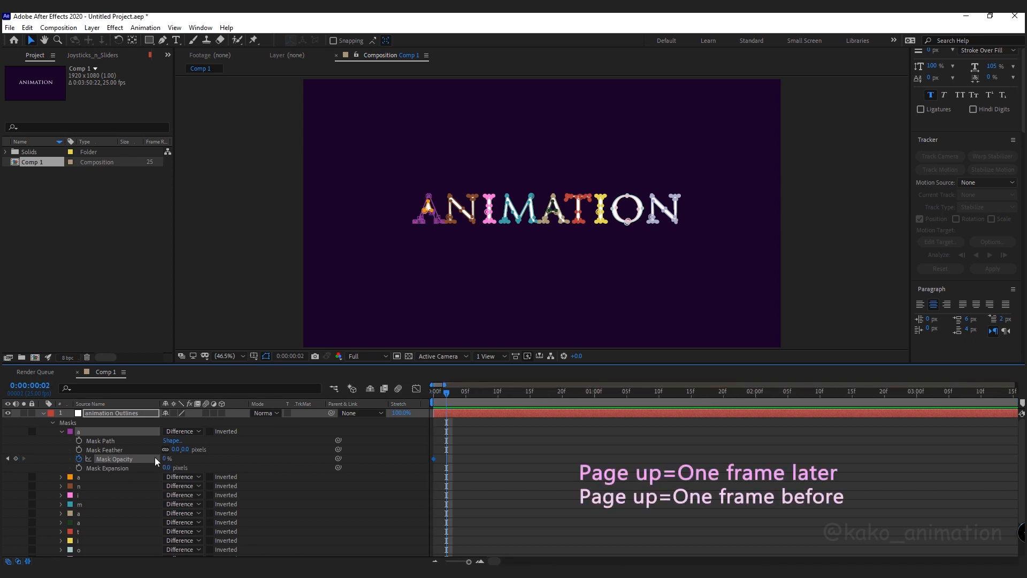
key("Page_Down")
key("Page_Down")
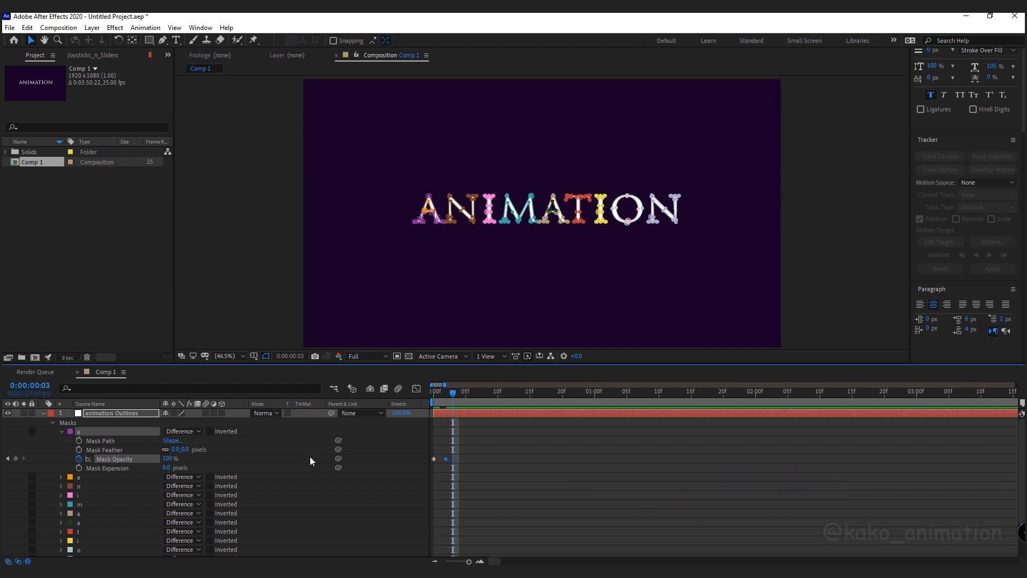
key("Page_Down")
key("Page_Down")
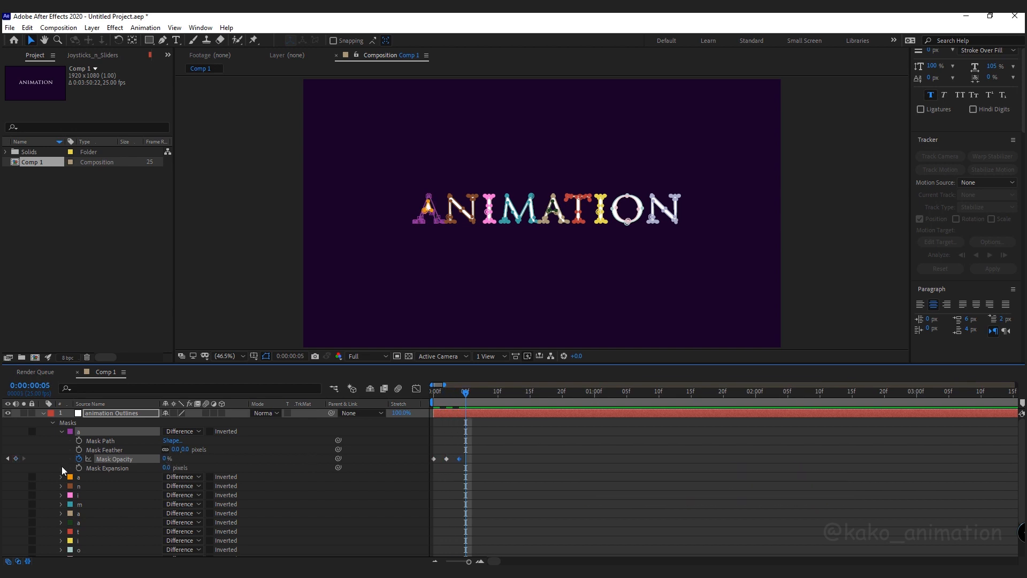
mouse_move(160, 459)
left_mouse_down()
mouse_move(223, 459)
mouse_move(160, 458)
left_mouse_up()
key("Page_Down")
key("Page_Down")
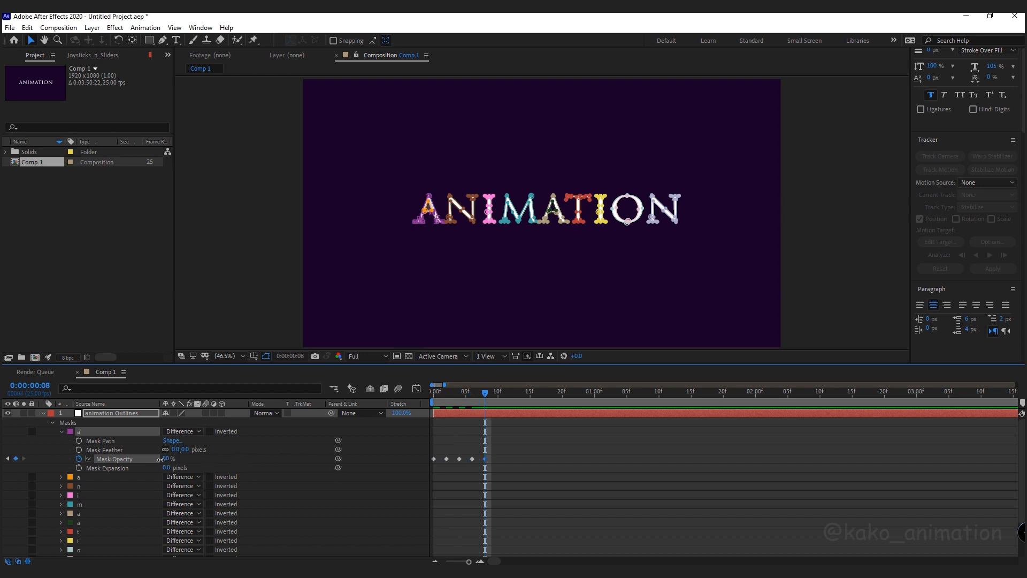
key("Page_Down")
key("Page_Down")
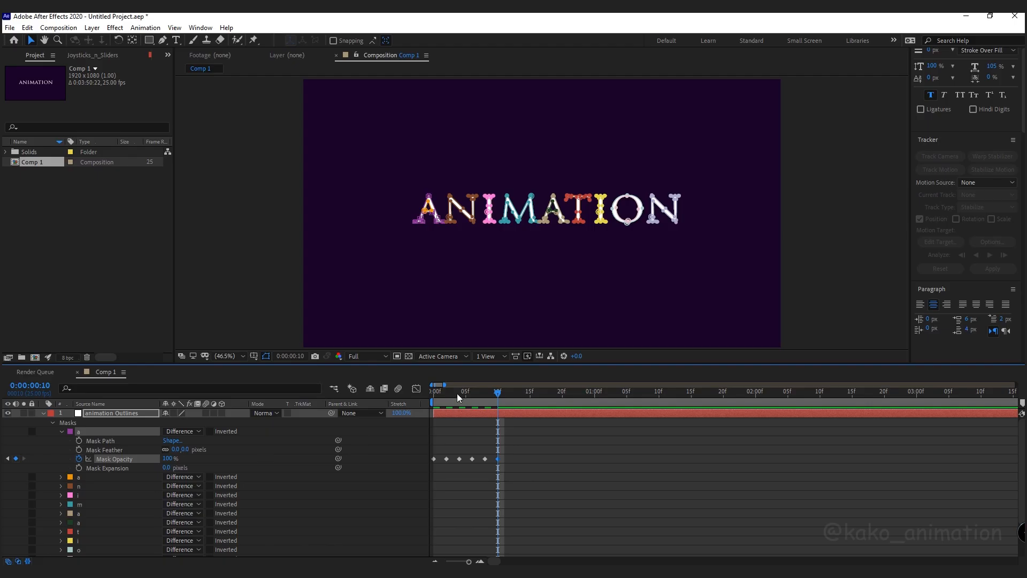
key("Home")
key("space")
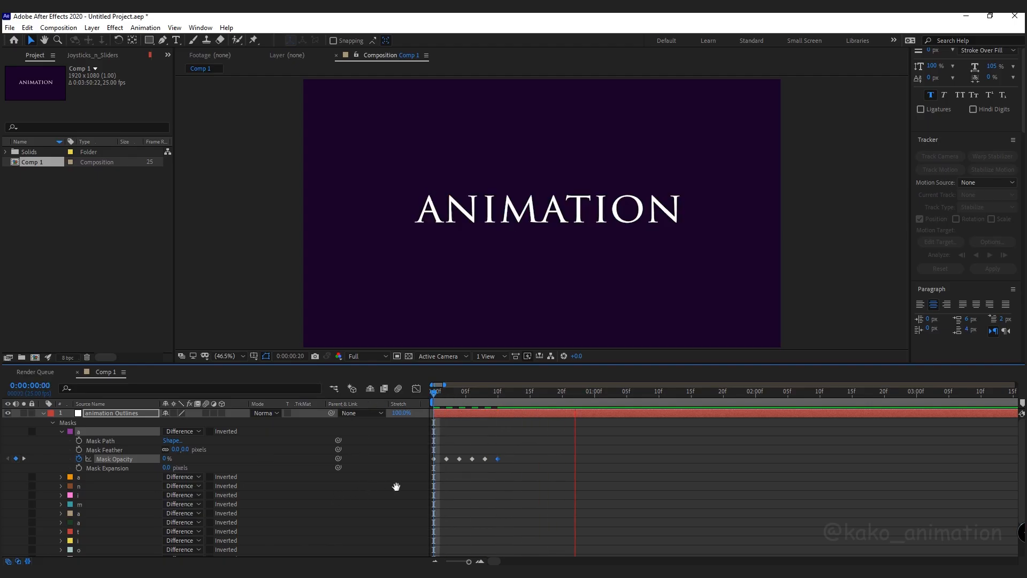
Step: Copy all Mask Opacity keyframes of the first "a" mask and paste them onto the second "a" mask at frame 0
left_click_drag(521, 439, 422, 469)
key("ctrl+c")
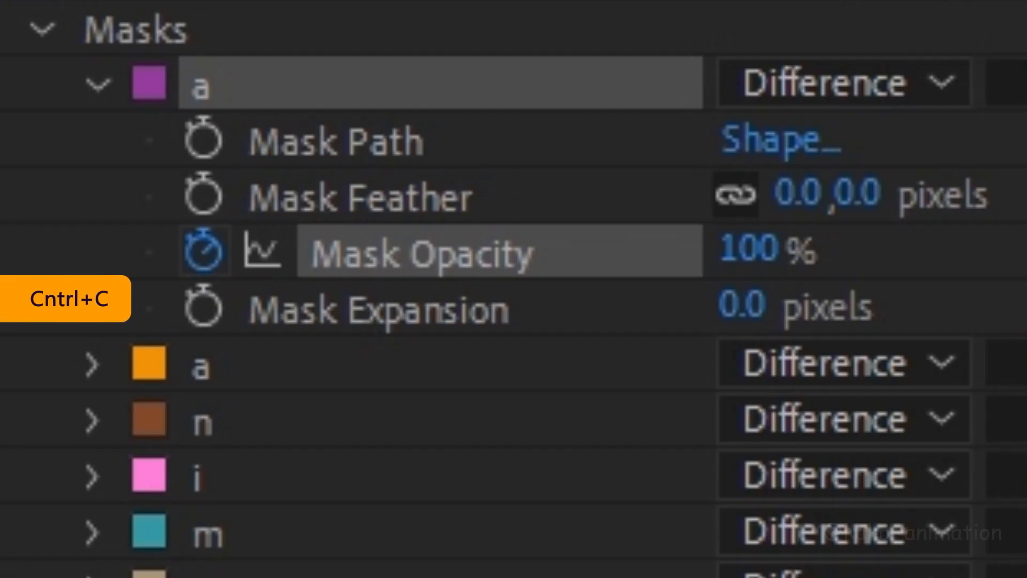
left_click(208, 374)
left_click(90, 365)
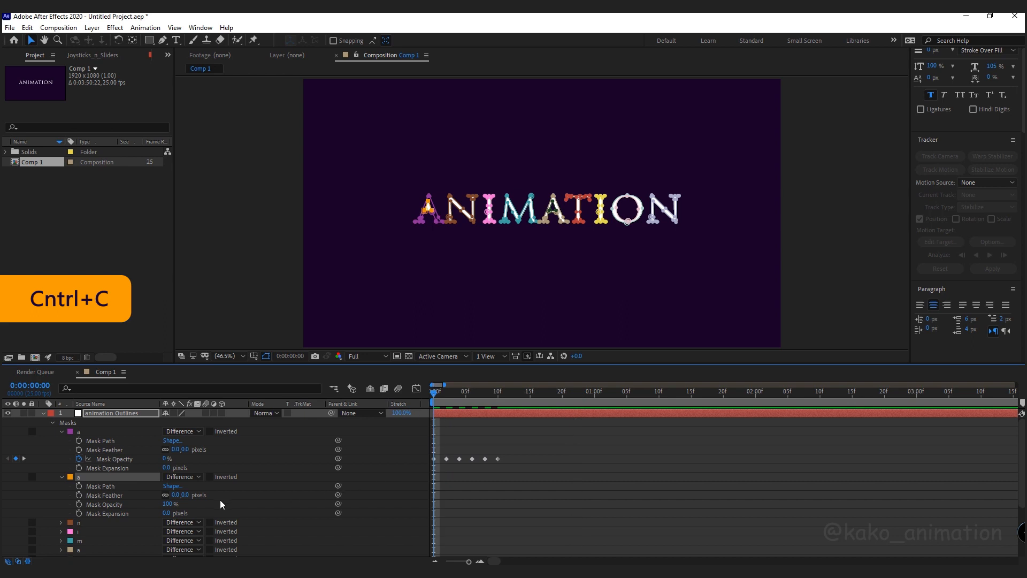
key("ctrl+v")
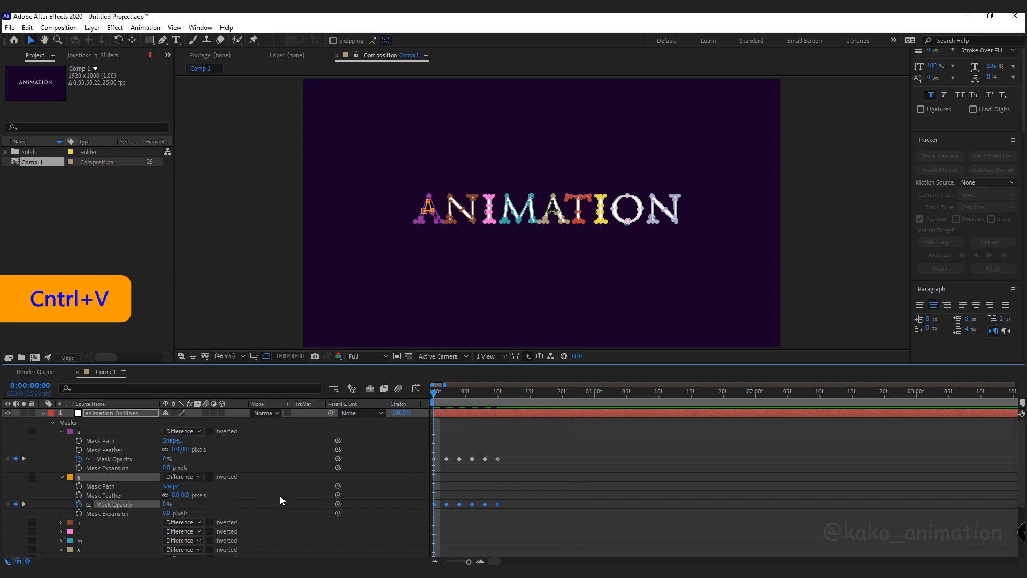
Step: Copy the first "a" mask's last four opacity keyframes and paste them onto the first "n" mask at frame 2
left_click_drag(472, 403, 502, 404)
key("Home")
left_click_drag(533, 442, 453, 476)
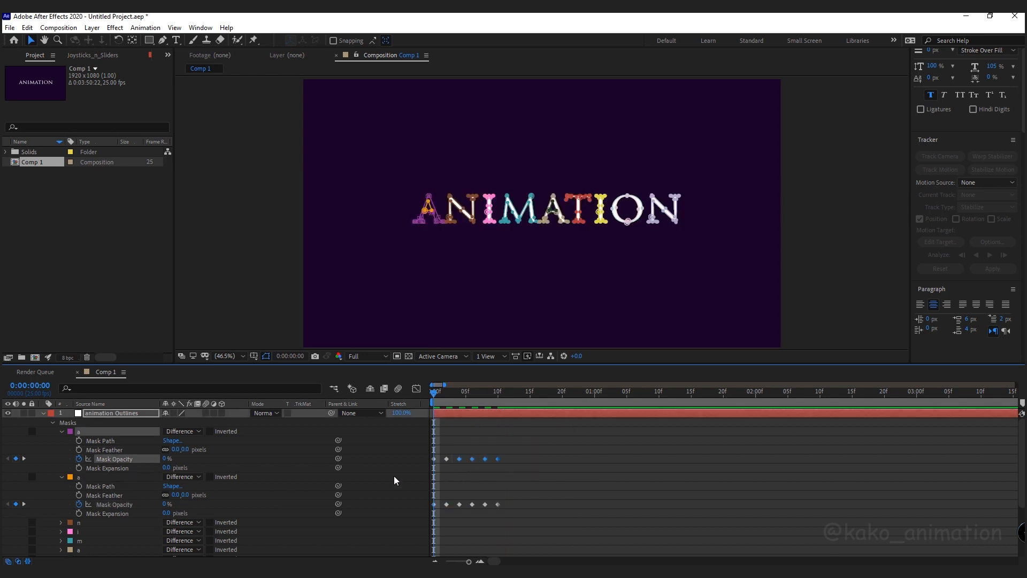
left_click(94, 524)
left_click_drag(436, 397, 446, 397)
left_click_drag(1023, 448, 1021, 481)
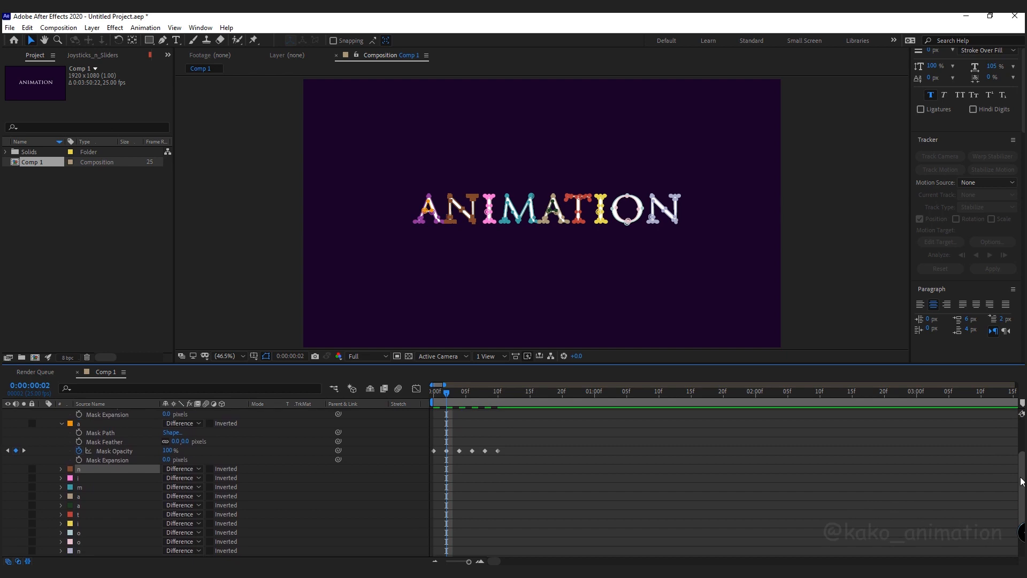
Step: Paste the copied opacity keyframes onto the first "i" mask at frame 4 and the "m" mask at frame 6
left_click(91, 478)
key("Page_Down")
key("Page_Down")
left_click(91, 487)
key("Page_Down")
key("Page_Down")
key("ctrl+v")
Step: Paste the opacity keyframes onto both masks of the second letter A at frame 8
left_click(91, 493)
key("Page_Down")
key("Page_Down")
key("ctrl+v")
left_click(84, 505)
key("ctrl+v")
Step: Paste the opacity keyframes onto the "t" mask at frame 10 and the second "i" mask at frame 12
left_click(77, 514)
key("Page_Down")
key("Page_Down")
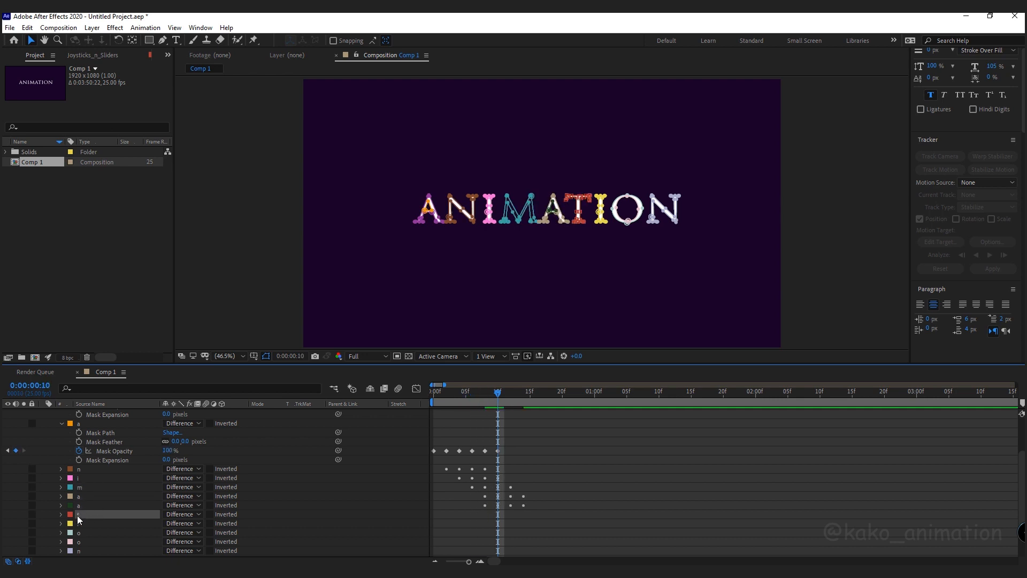
key("ctrl+v")
left_click(82, 524)
key("Page_Down")
key("Page_Down")
key("ctrl+v")
Step: Paste the opacity keyframes onto both "o" masks at frame 14
left_click(82, 535)
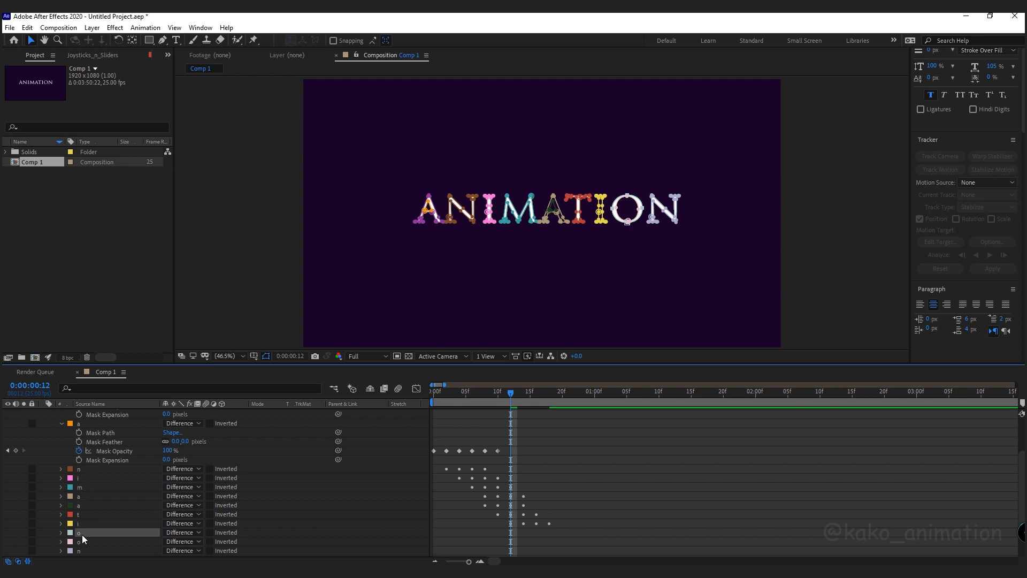
key("Page_Down")
key("Page_Down")
key("ctrl+v")
left_click(83, 537)
key("ctrl+v")
Step: Paste the opacity keyframes onto the last "n" mask at frame 16
left_click(87, 549)
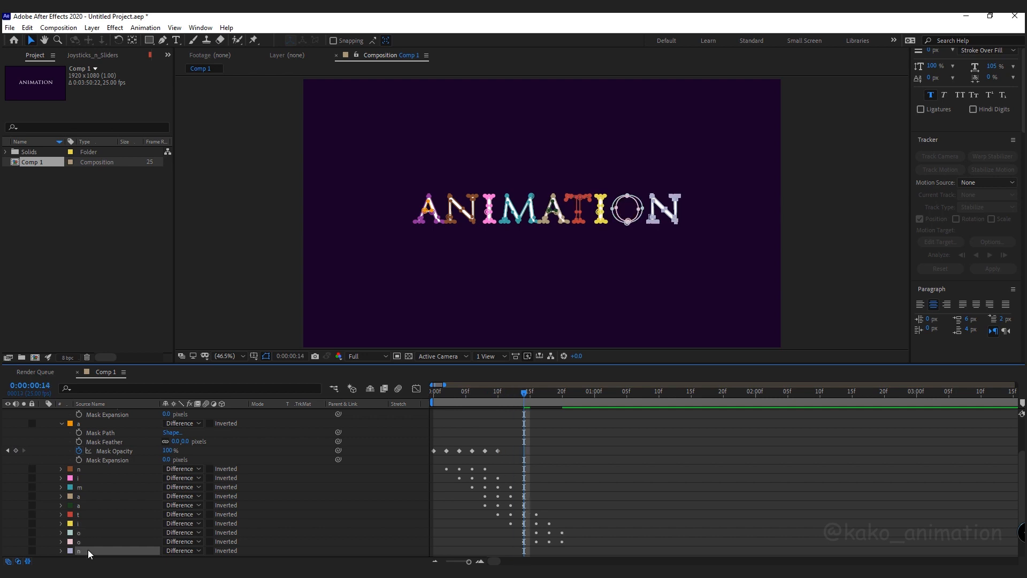
key("Page_Down")
key("Page_Down")
key("ctrl+v")
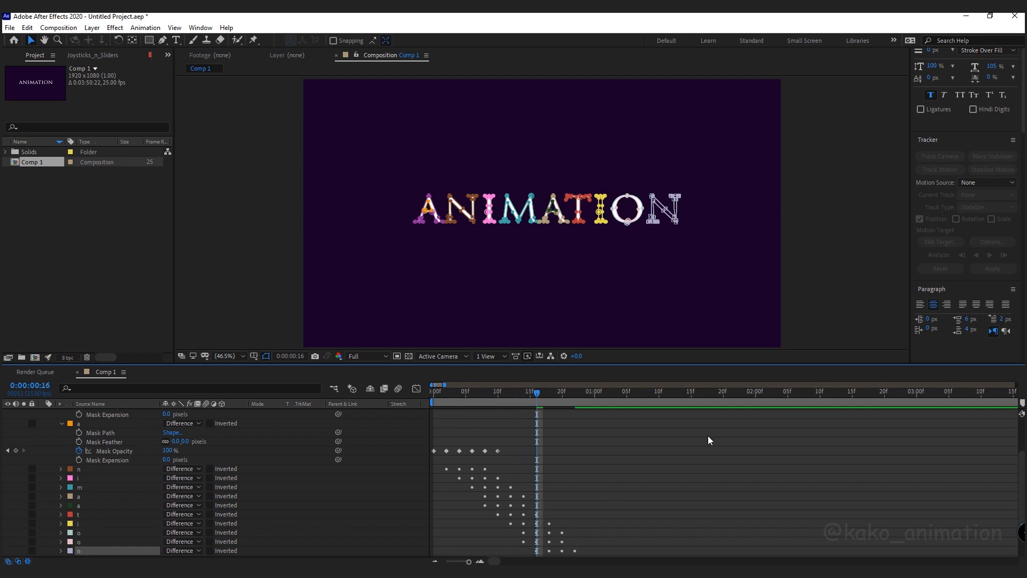
Step: Show only the keyframed properties of the animation Outlines layer and preview the letter-by-letter flicker
left_click_drag(1022, 472, 978, 429)
left_click(102, 413)
key("u")
key("space")
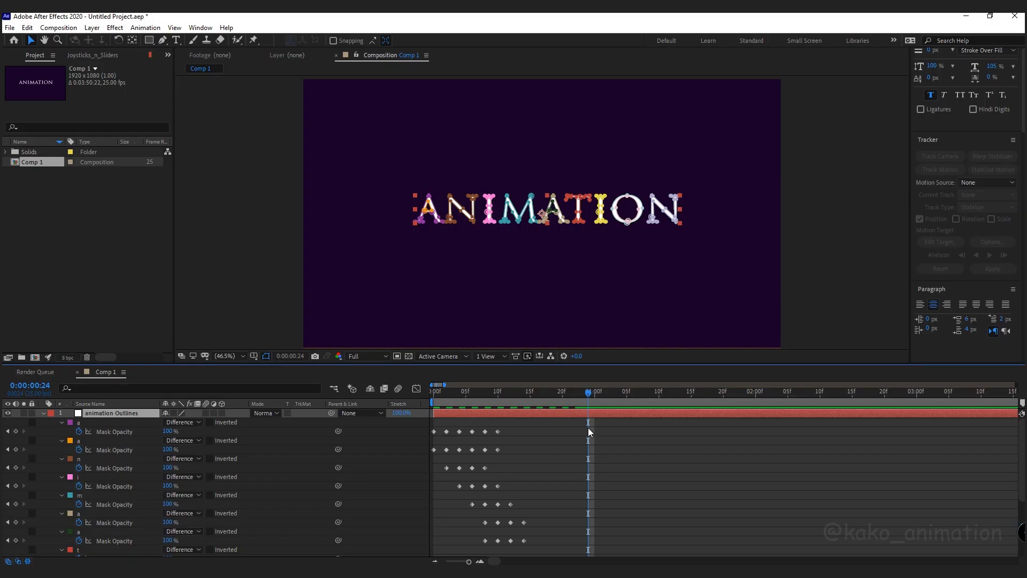
Step: Apply the Fill effect to the animation Outlines layer and set its color to cyan
left_click_drag(1023, 111, 1024, 90)
left_click(1012, 84)
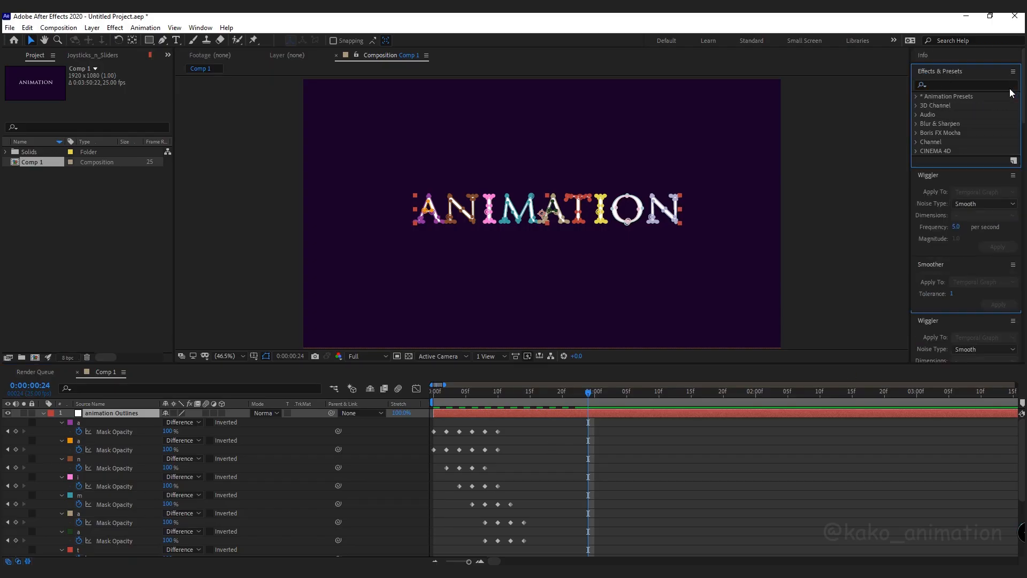
left_click(953, 85)
type("fill")
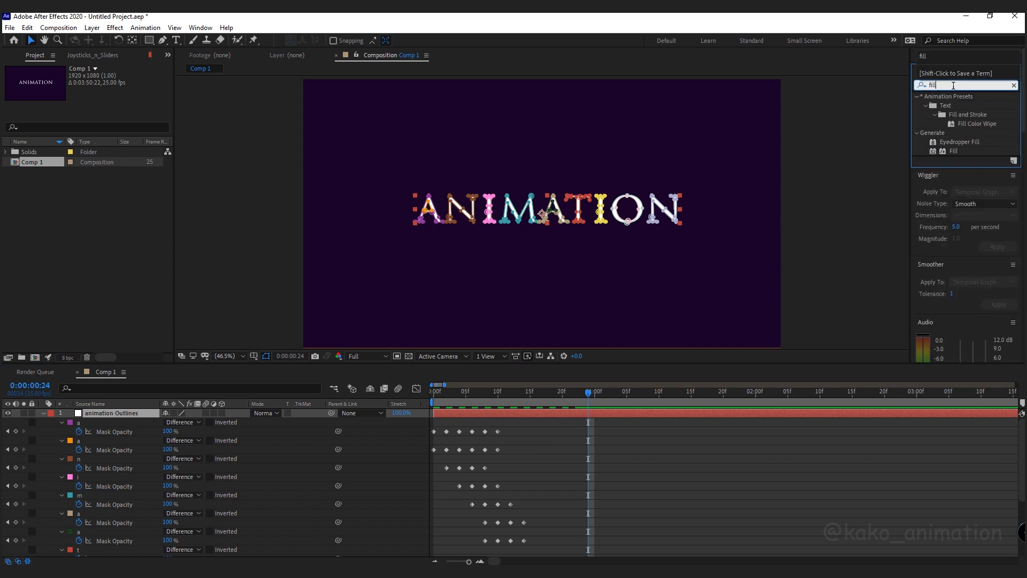
double_click(939, 153)
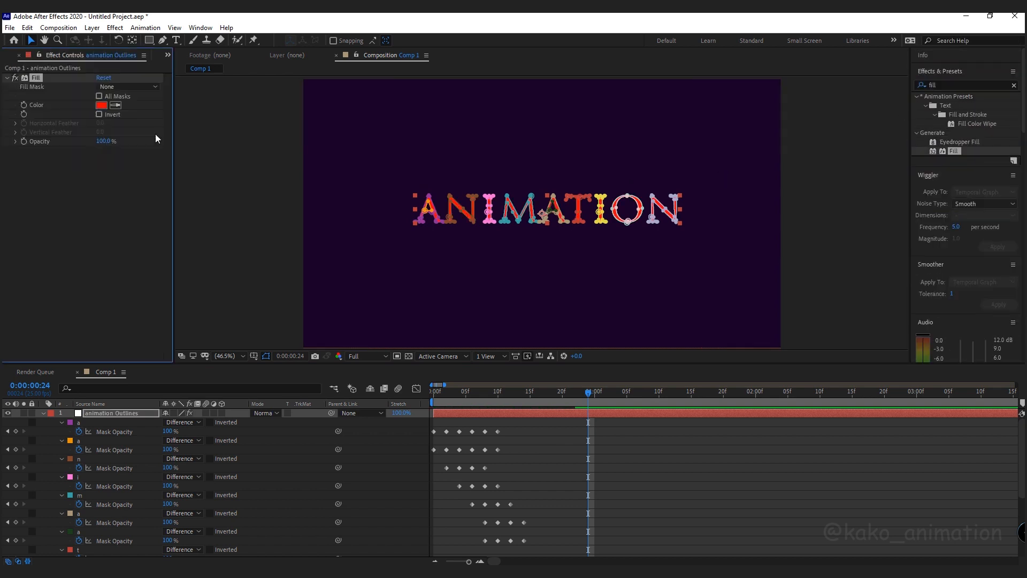
left_click(101, 105)
left_click(876, 391)
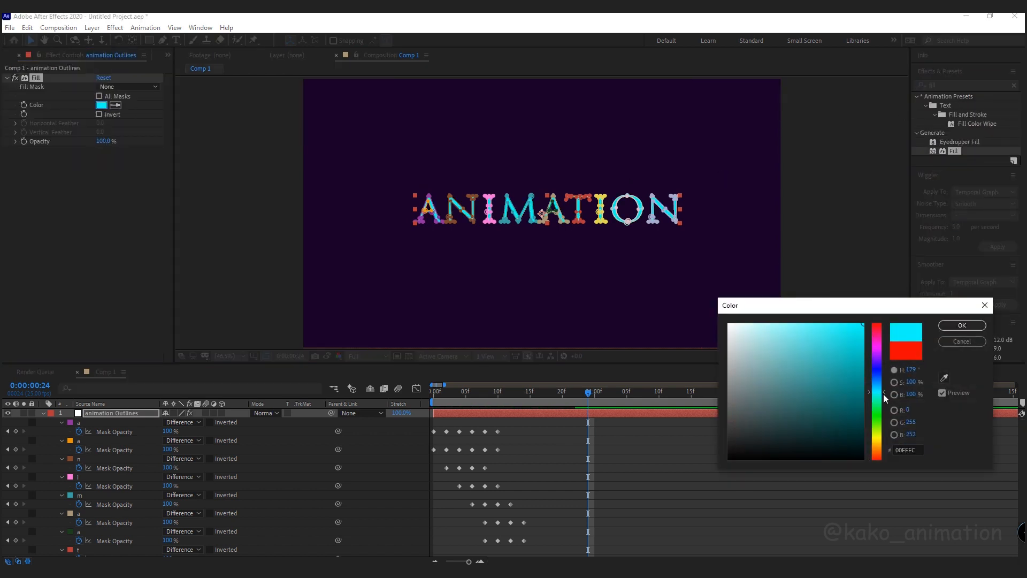
left_click(961, 325)
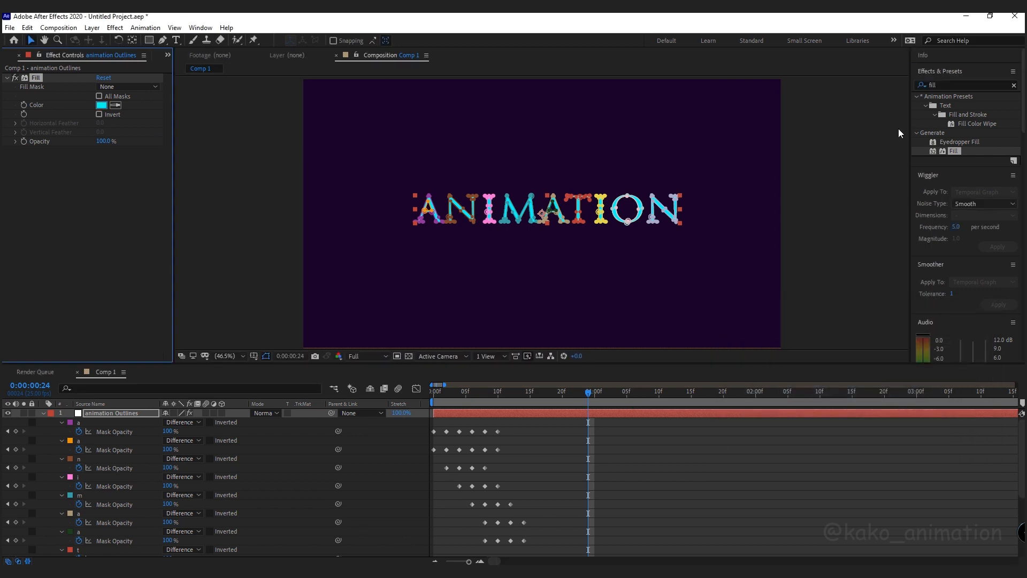
Step: Apply the Stylize Glow effect to the animation Outlines layer and set its Glow Radius to 12
key("ctrl+5")
type("glow")
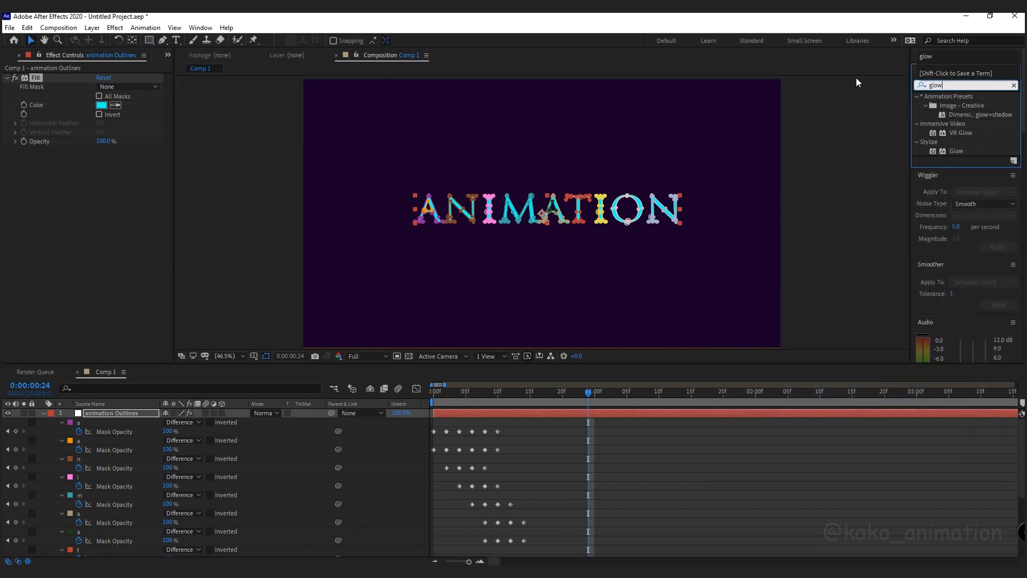
double_click(955, 151)
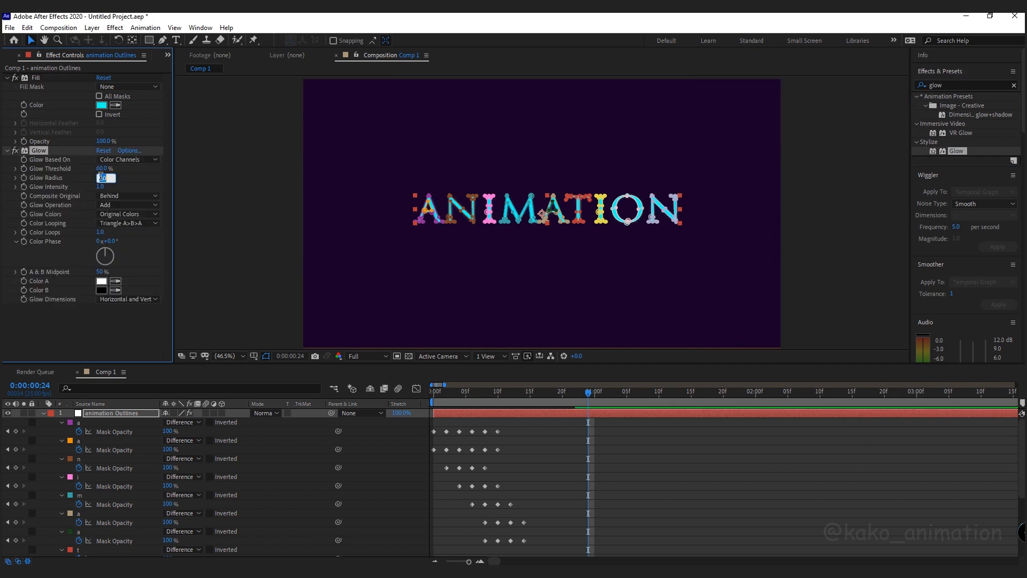
Step: Duplicate the Glow effect and set the copy's Glow Radius to 62
key("ctrl+d")
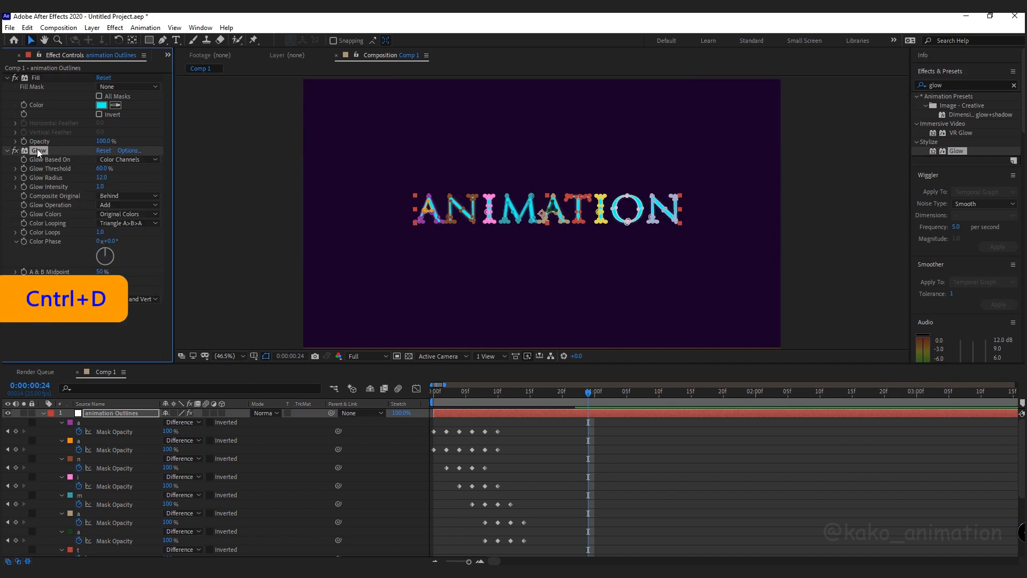
left_click(100, 236)
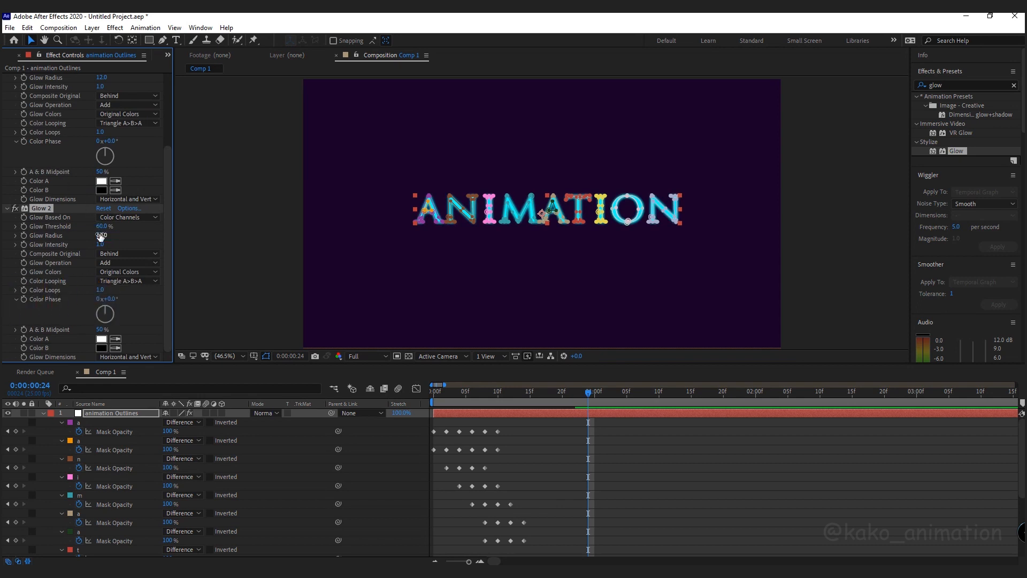
type("62")
key("Return")
Step: Duplicate the second Glow effect and set the new copy's Glow Radius to 526
key("ctrl+d")
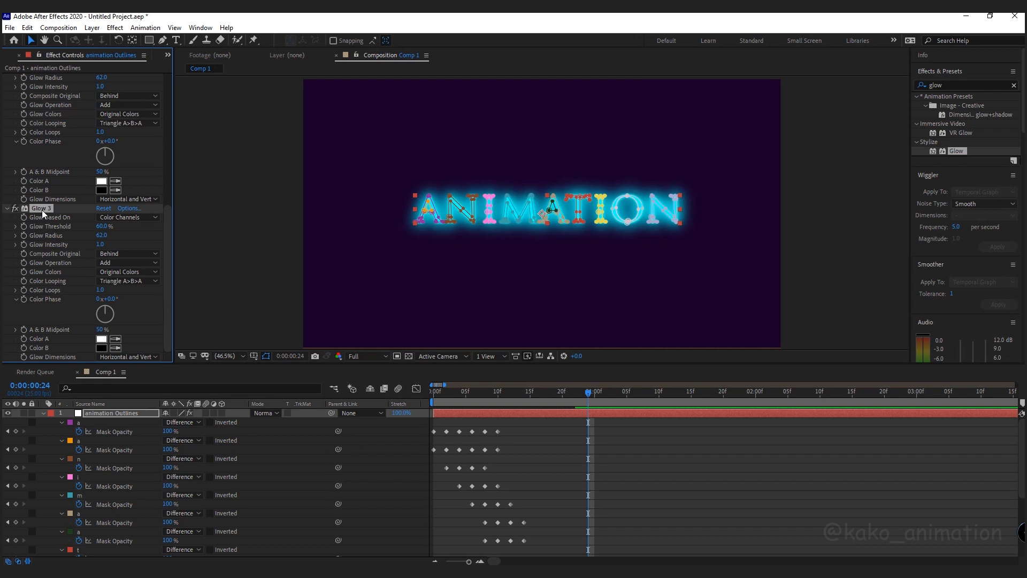
left_click(100, 235)
type("52")
key("Return")
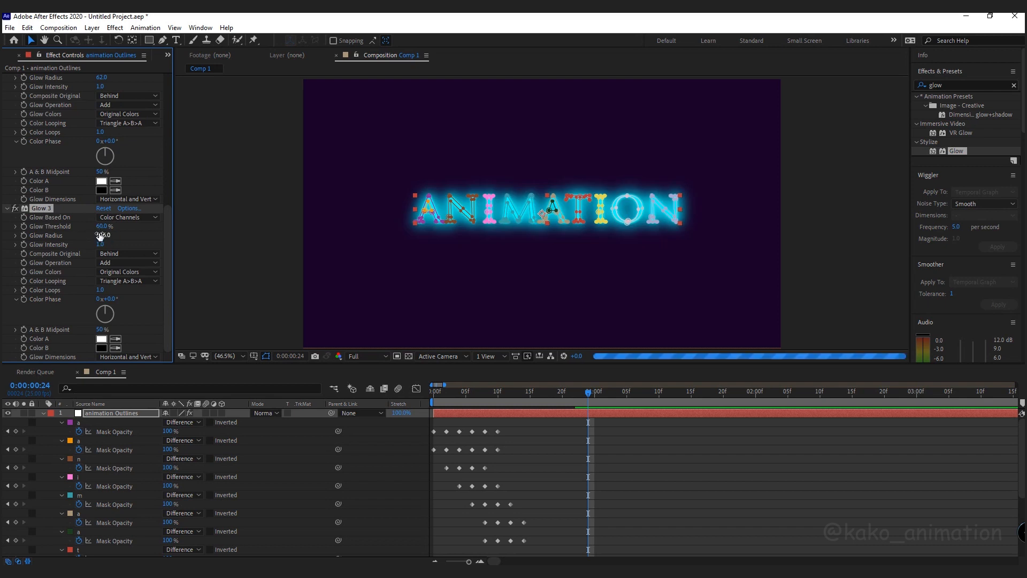
Step: Add a text layer reading "kako" directly above the left part of the word ANIMATION
left_click(176, 40)
left_click_drag(410, 159, 542, 187)
type("kako")
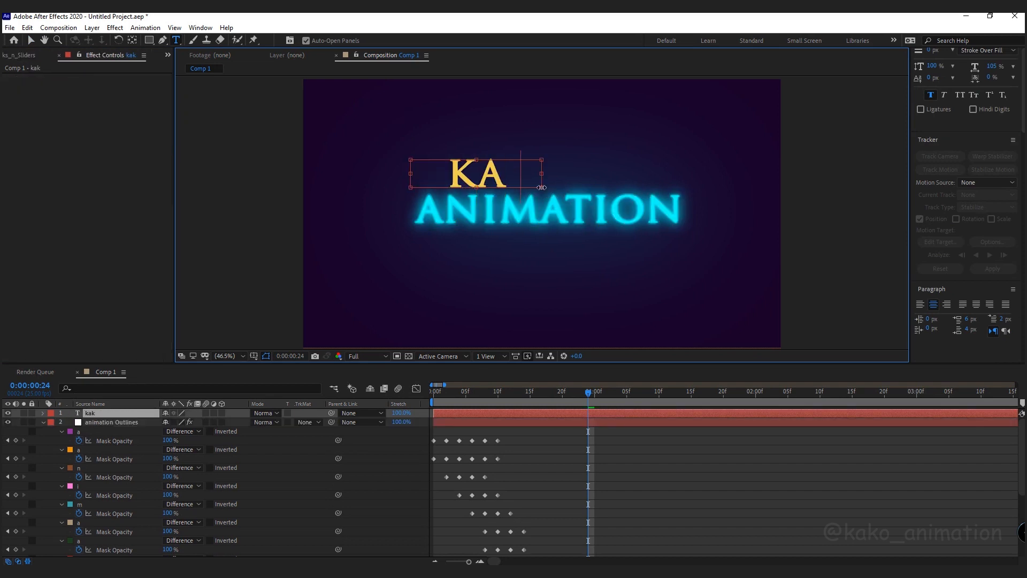
left_click(31, 41)
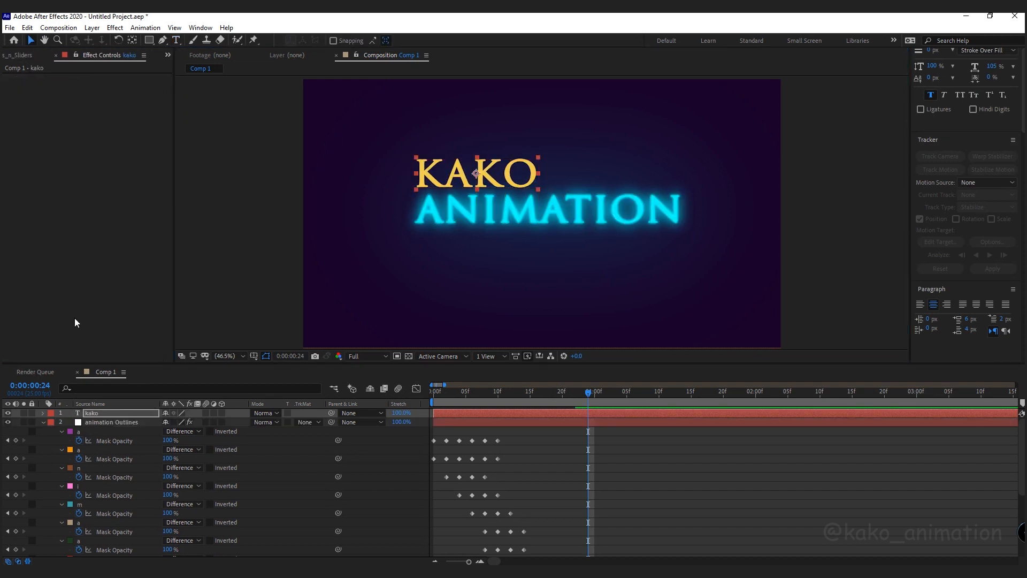
Step: Copy the three Glow effects from the animation Outlines layer and paste them onto the kako text layer
left_click(100, 420)
left_click(41, 153)
left_click_drag(167, 151, 167, 265)
left_click(53, 207, "shift")
left_click(48, 275, "shift")
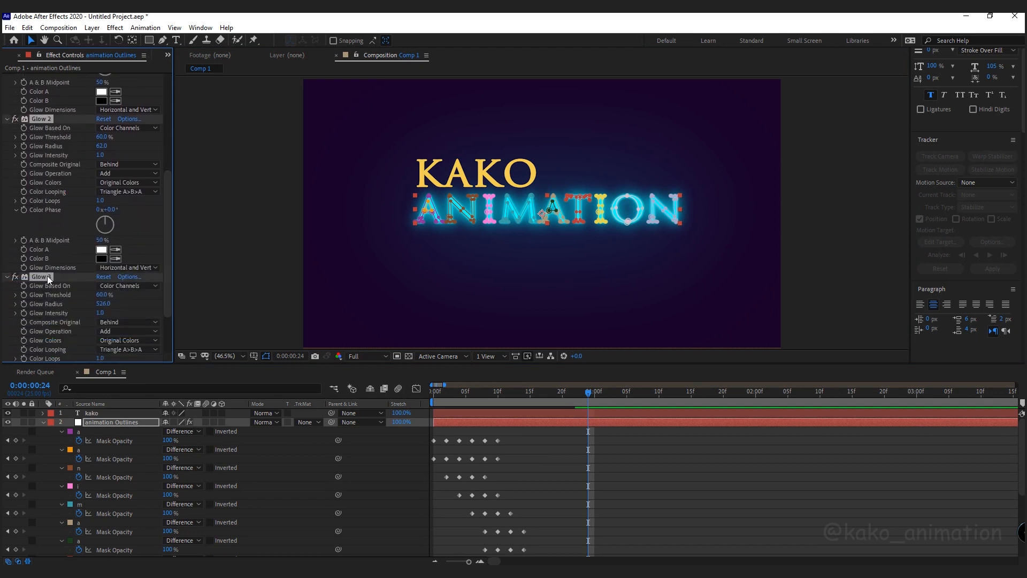
key("ctrl+c")
left_click(90, 411)
key("ctrl+v")
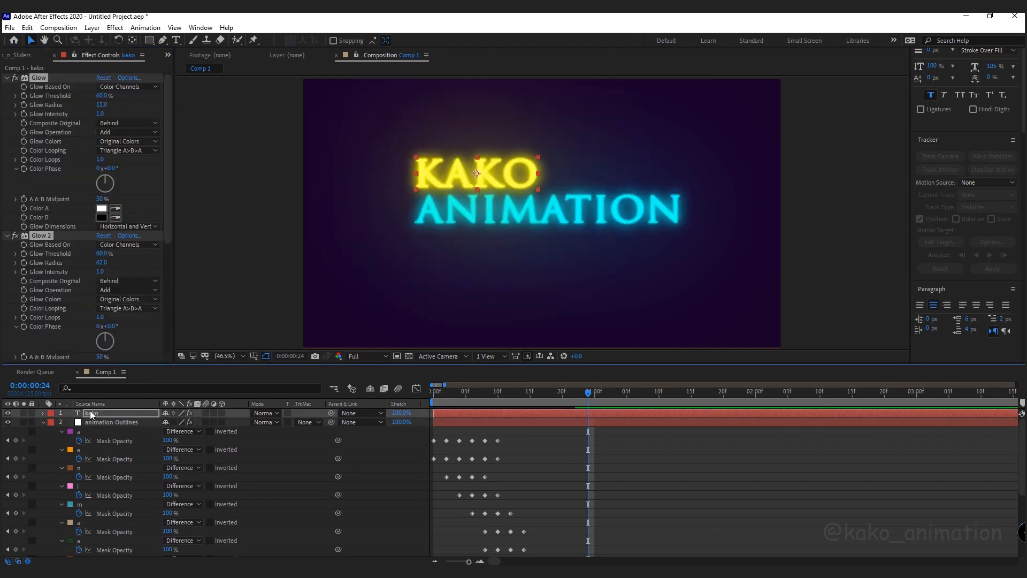
Step: Reduce the kako text's font size to 111 px and align it just above the left end of ANIMATION
left_click_drag(1023, 100, 1023, 265)
left_click_drag(932, 220, 925, 219)
left_click_drag(526, 164, 522, 168)
left_click_drag(933, 220, 922, 220)
left_click_drag(514, 172, 506, 174)
left_click_drag(933, 220, 926, 220)
left_click_drag(503, 170, 497, 171)
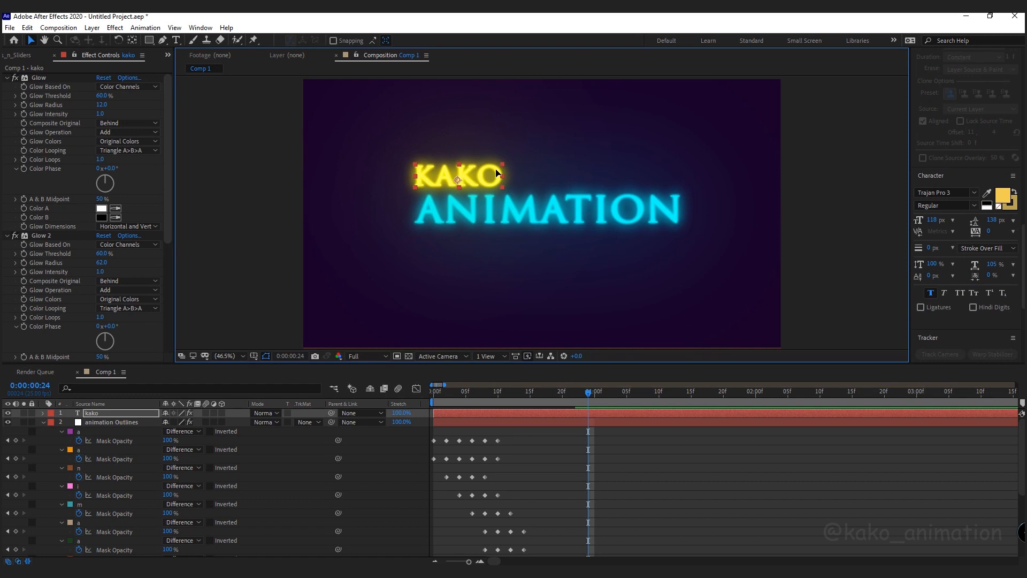
left_click_drag(939, 225, 934, 225)
left_click_drag(490, 179, 486, 181)
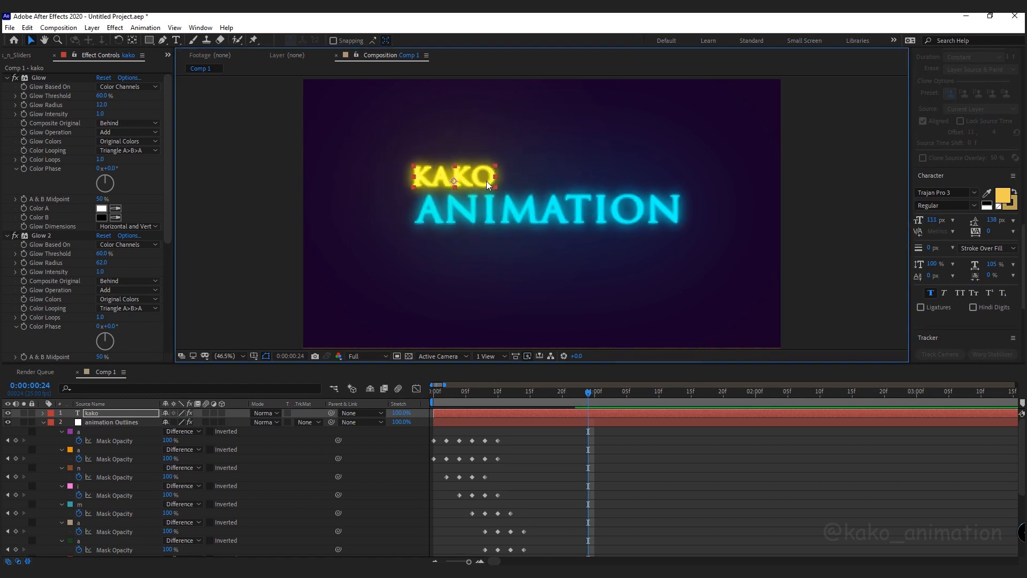
Step: Keyframe the kako layer's opacity at frames 0, 2, 4 and 6, alternating between 0% and 100% and starting at 0%
left_click(105, 409)
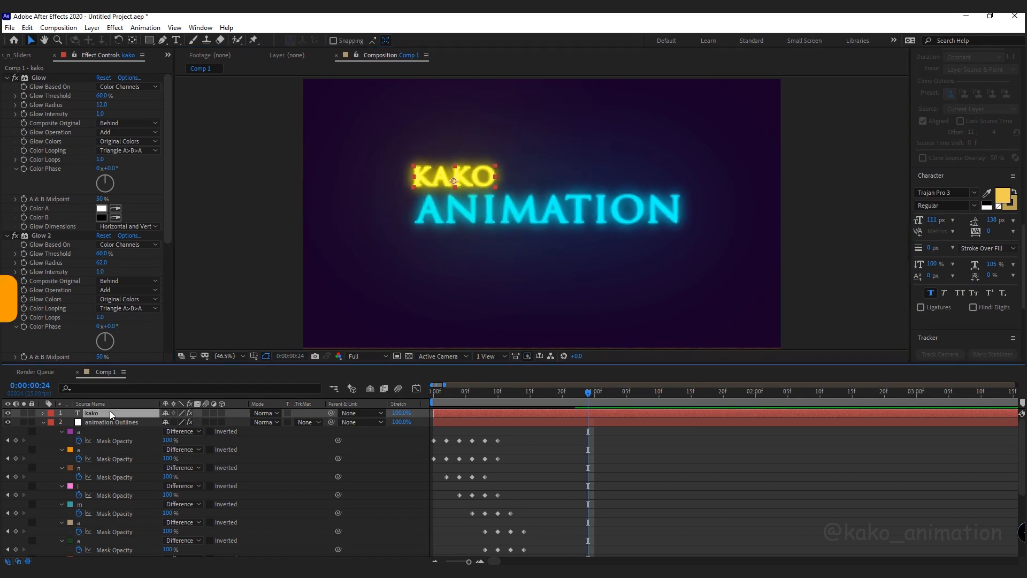
key("t")
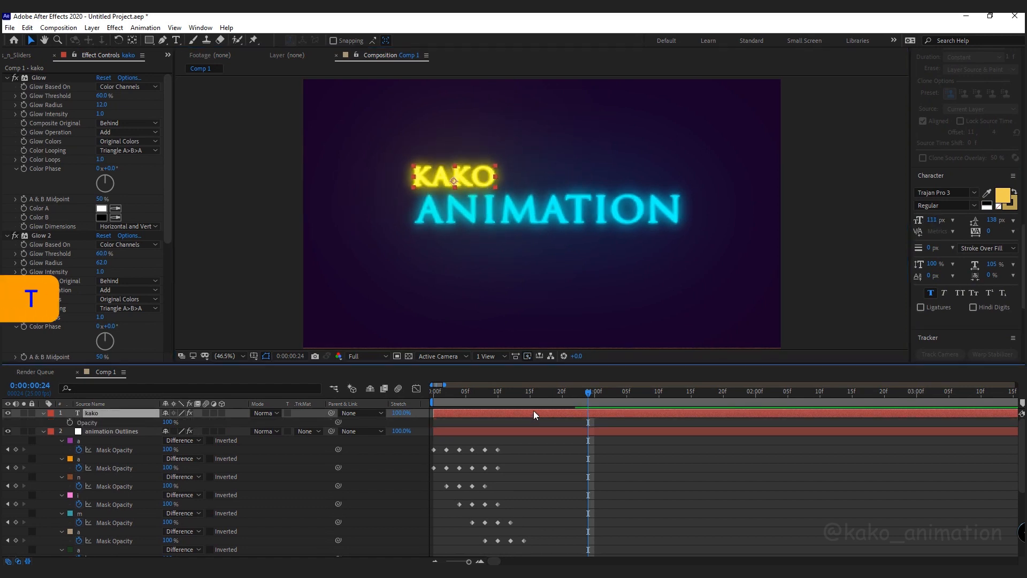
key("Home")
left_click(70, 422)
left_click_drag(168, 422, 376, 417)
key("Page_Down")
key("Page_Down")
key("Page_Down")
key("Page_Down")
key("Page_Down")
key("Page_Down")
key("F2")
Step: Draw a pink square without stroke above the right part of the word ANIMATION
key("q")
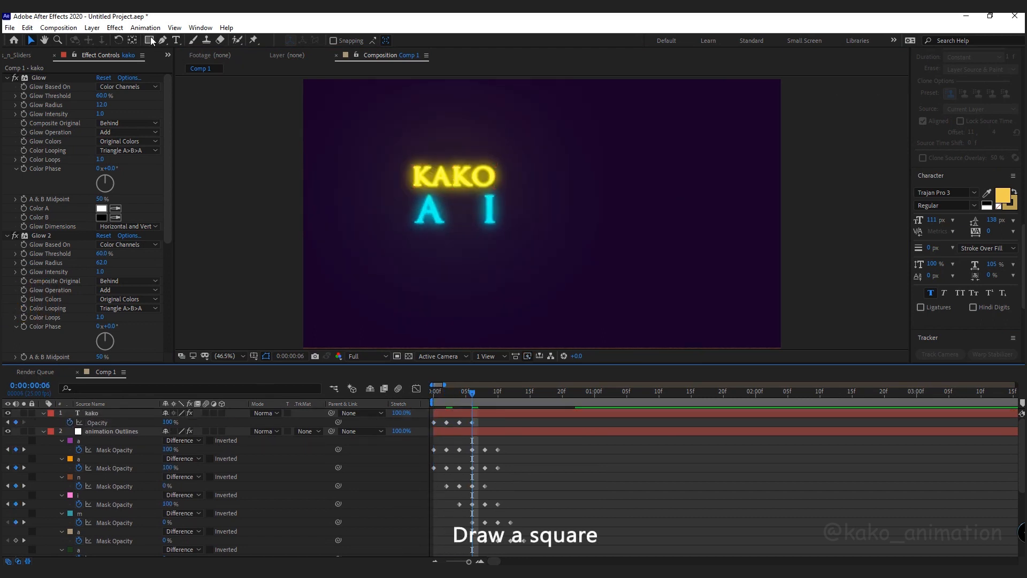
mouse_move(622, 123)
left_mouse_down()
mouse_move(694, 179)
mouse_move(695, 192)
mouse_move(689, 165)
left_mouse_up()
left_click_drag(393, 40, 183, 60)
Step: Center the square's anchor point and rotate the shape layer by 45°
left_click(123, 412)
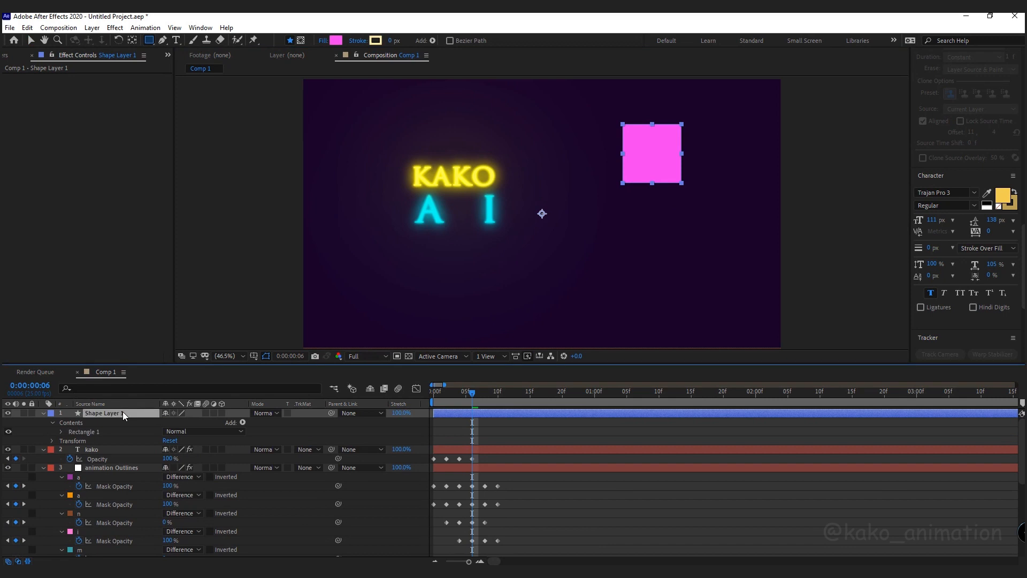
key("ctrl+alt+Home")
key("r")
left_click(178, 422)
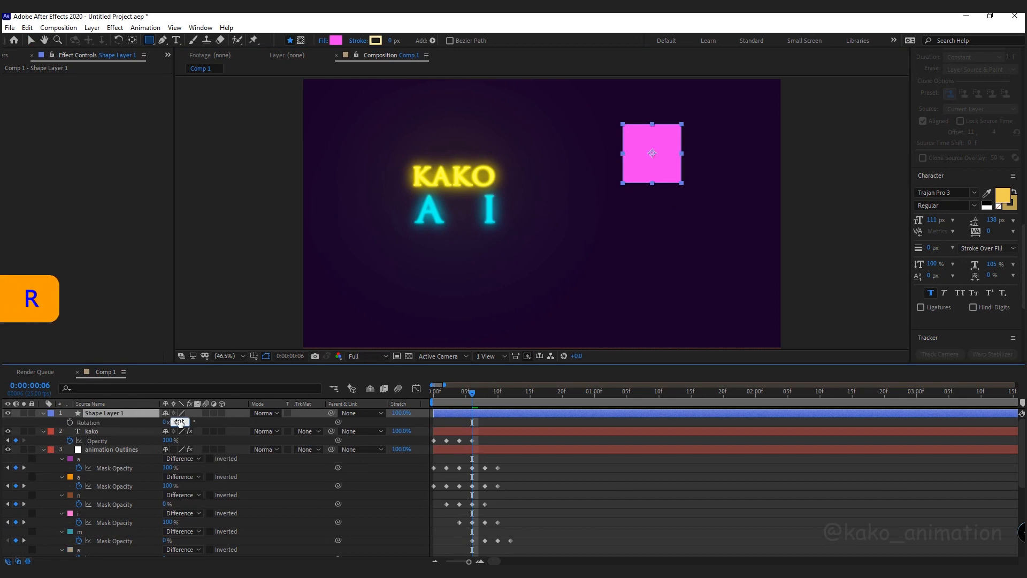
key("Return")
Step: Copy the three Glow effects from the animation Outlines layer onto the pink diamond and move it to the composition's upper left, beside KAKO
left_click(123, 449)
left_click(38, 151)
left_click_drag(167, 110, 166, 225)
left_click(42, 231, "ctrl")
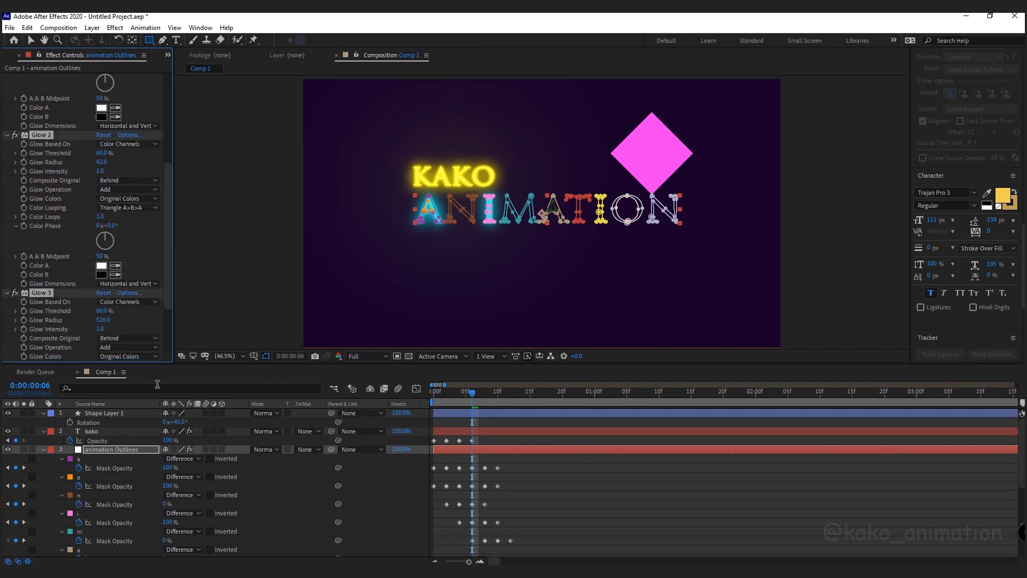
key("ctrl+x")
left_click(113, 416)
key("ctrl+v")
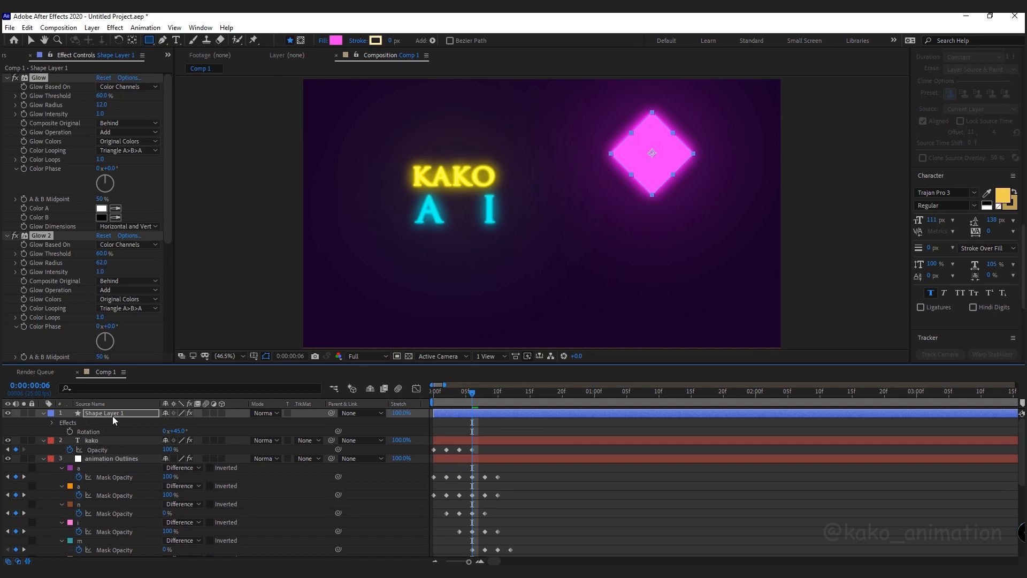
left_click(32, 41)
left_click_drag(644, 160, 363, 143)
Step: Apply the Wiggle - position preset twice to the diamond, setting both to a Wiggle Speed of 2 and a Wiggle Amount of 6
left_click_drag(1024, 256, 1023, 80)
left_click(966, 85)
type("wigg")
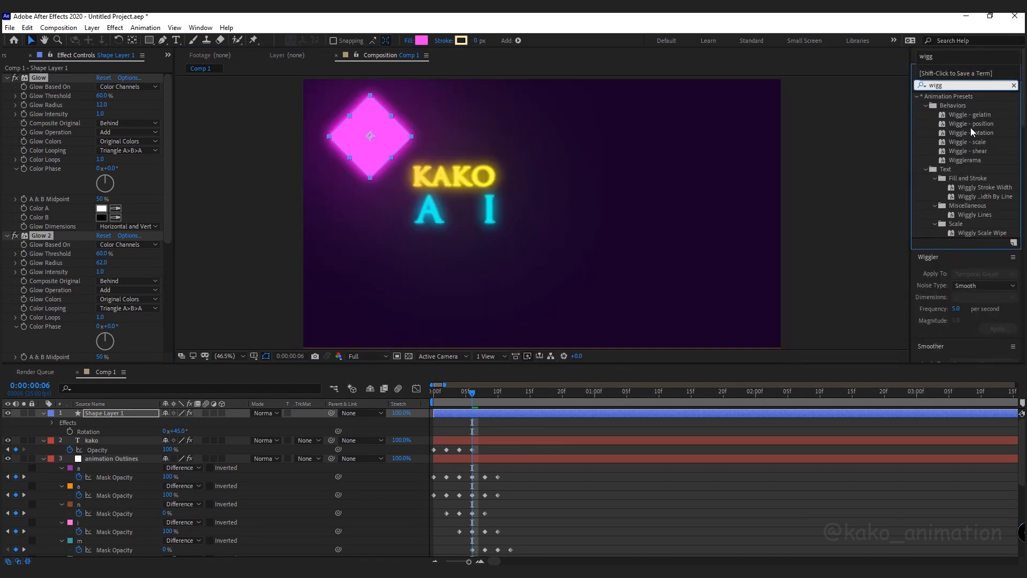
double_click(977, 124)
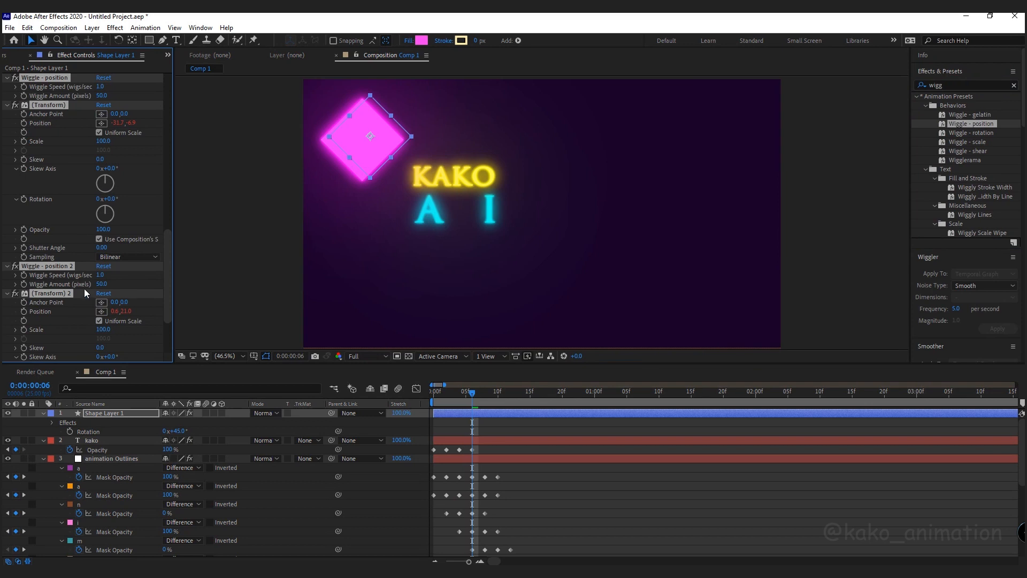
type("2")
key("Tab")
type("6")
key("Return")
Step: Keyframe the diamond layer's opacity as 0%, 100%, 0% and 100% at frames 0, 2, 4 and 6
left_click(97, 376)
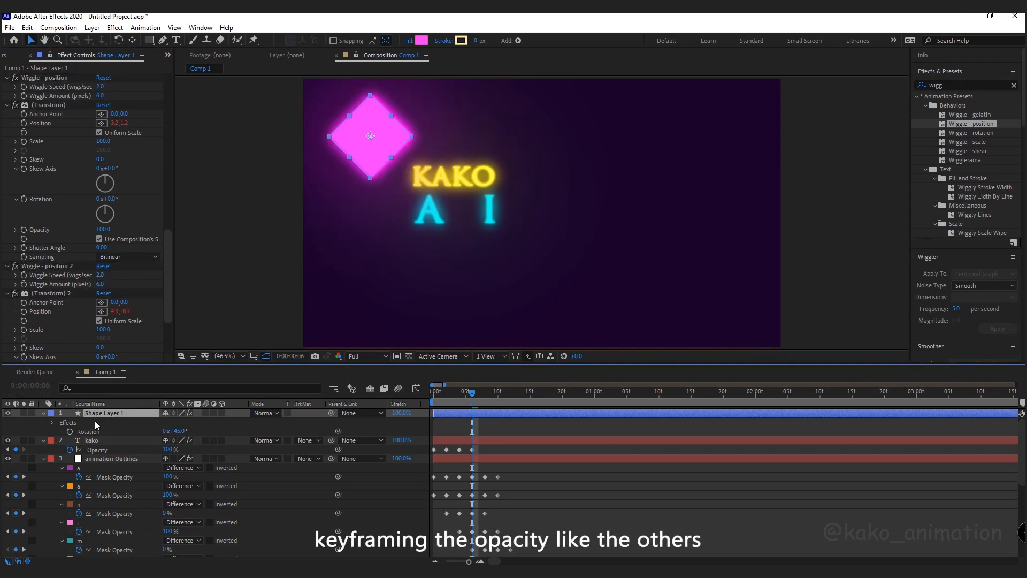
key("t")
left_click(433, 394)
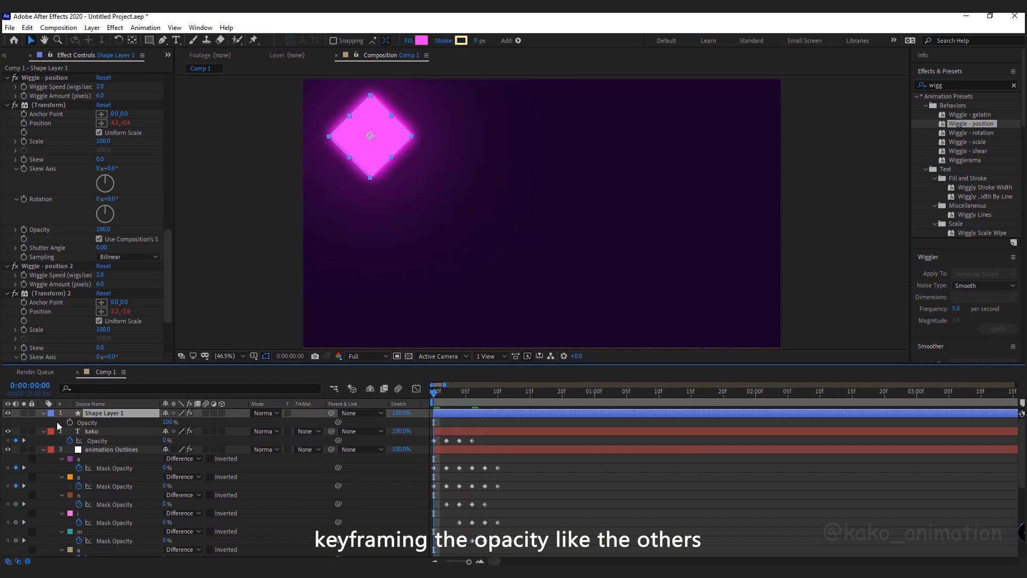
left_click(69, 422)
left_click_drag(166, 422, 61, 429)
key("Page_Down")
key("Page_Down")
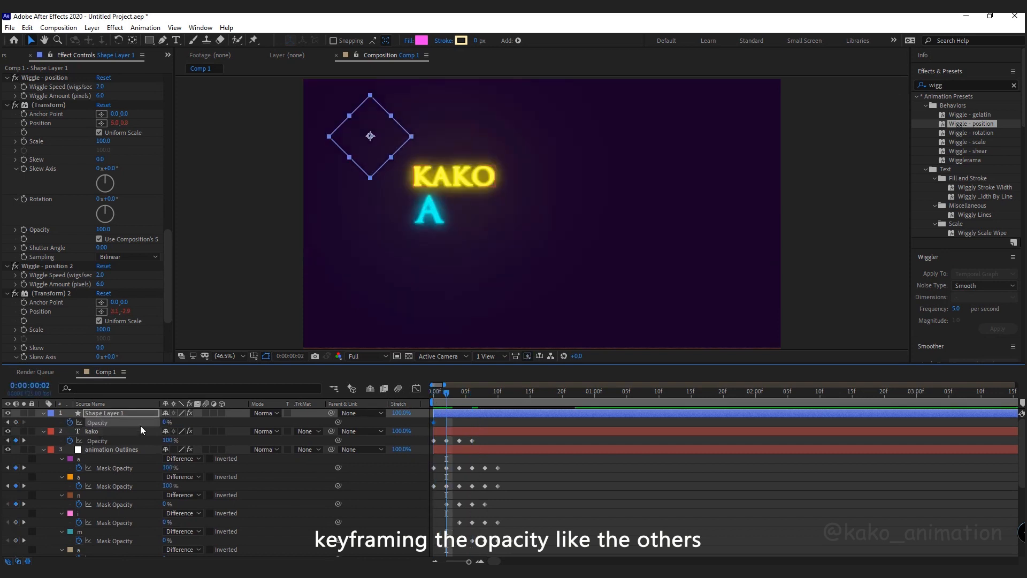
left_click_drag(167, 422, 282, 422)
key("Page_Down")
key("Page_Down")
left_click_drag(167, 422, 32, 430)
key("Page_Down")
key("Page_Down")
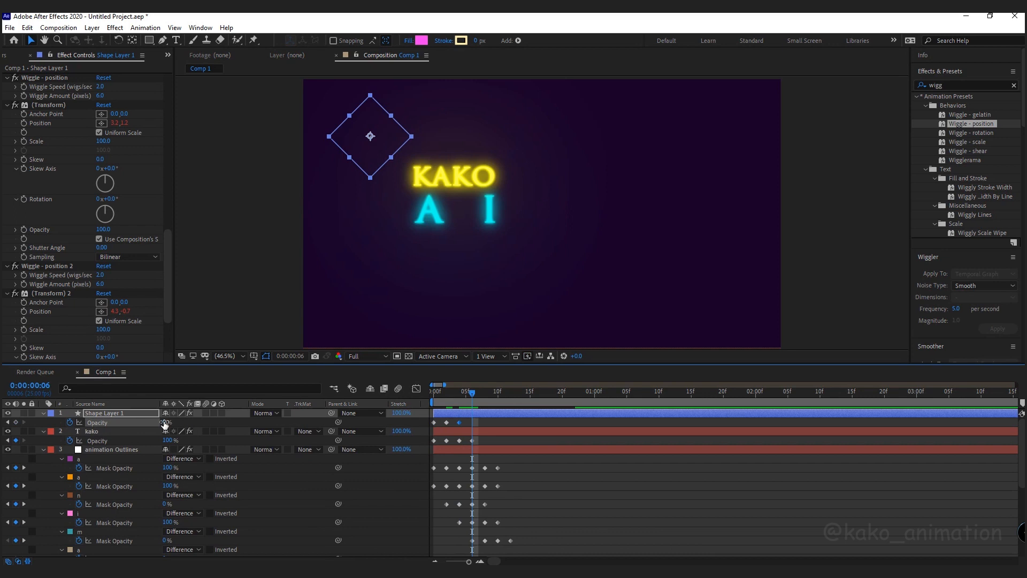
left_click_drag(167, 424, 446, 420)
Step: Scale the first diamond to 82% and place a duplicate at the composition's bottom center, scaled to 250%
key("s")
left_click_drag(174, 426, 155, 427)
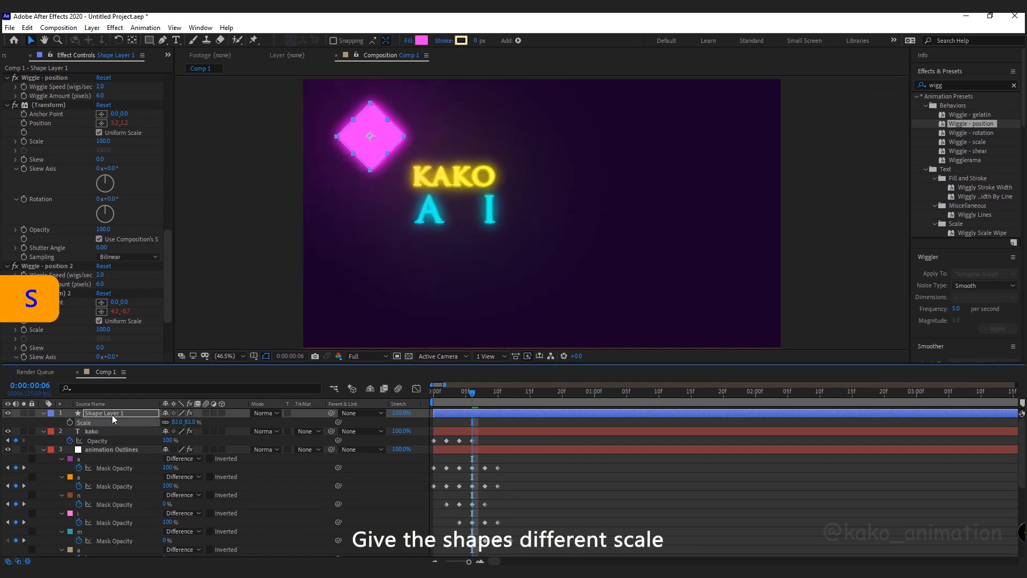
key("ctrl+d")
left_click_drag(380, 136, 548, 330)
key("s")
left_click(178, 422)
type("250")
key("Return")
Step: Duplicate the large diamond into the composition's upper right at 117% scale and nudge the large one slightly lower
key("ctrl+d")
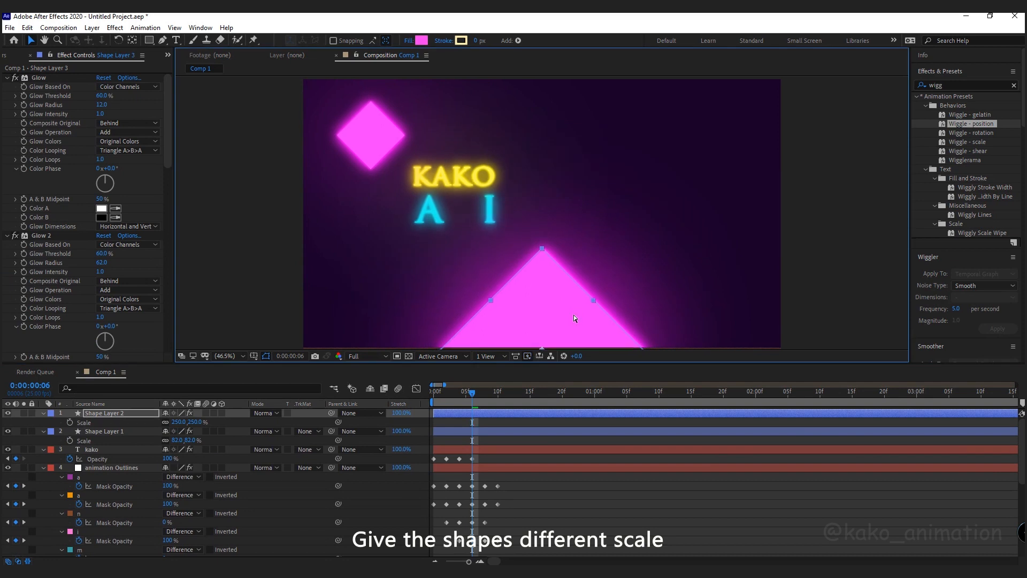
left_click_drag(573, 314, 777, 118)
key("s")
left_click_drag(179, 422, 114, 422)
left_click_drag(754, 185, 711, 170)
left_click_drag(493, 398, 556, 397)
left_click_drag(179, 422, 171, 427)
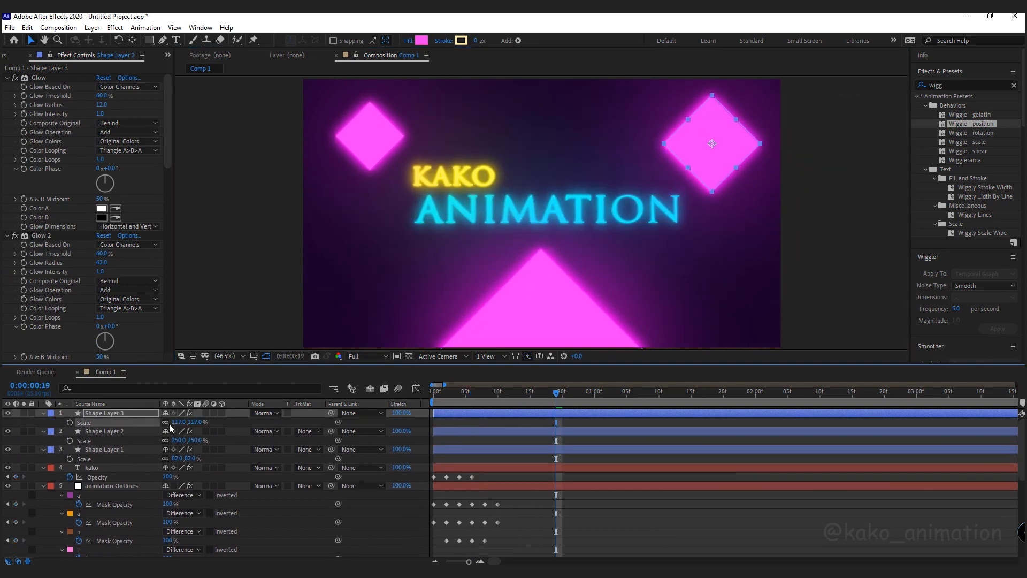
left_click(529, 313)
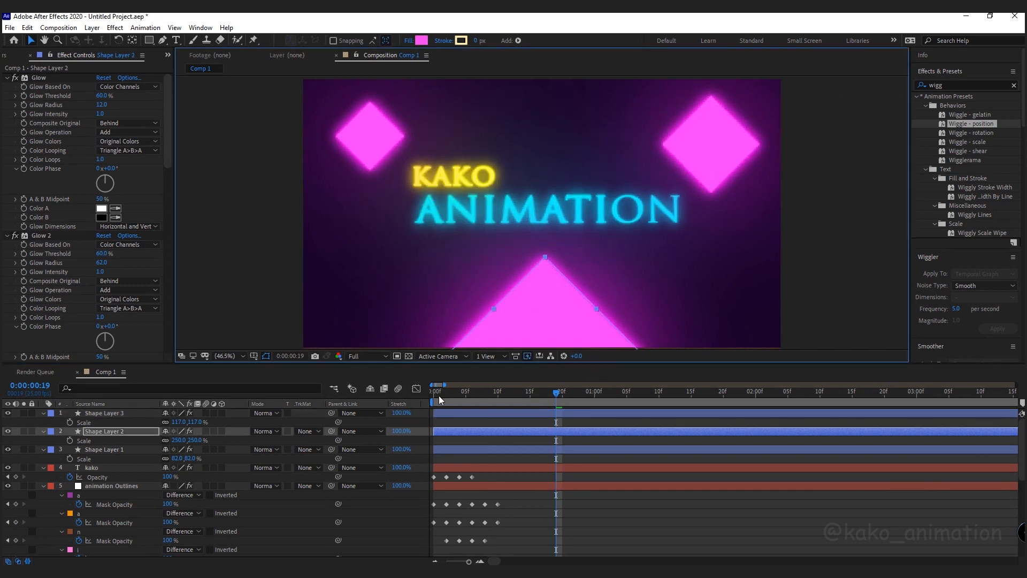
Step: Stagger the layers so animation Outlines and Shape Layer 1 start at frame 2, Shape Layer 2 at frame 4 and Shape Layer 3 at frame 6
left_click(437, 394)
key("ctrl+a")
key("ctrl+v")
left_click_drag(444, 485, 457, 485)
left_click_drag(457, 449, 494, 417)
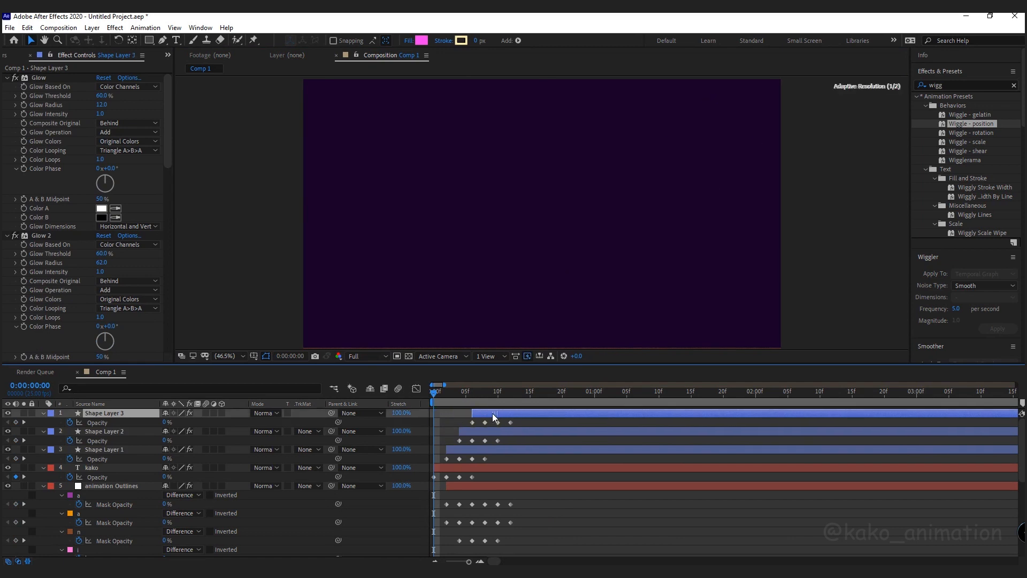
key("space")
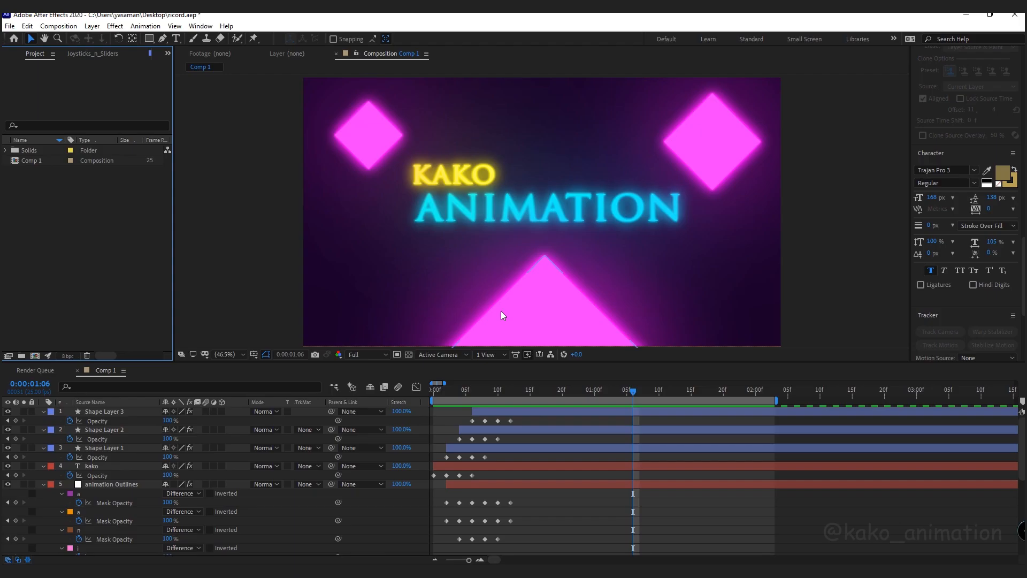
Step: Create a new 1920 x 1080, 25 fps composition named Comp 2 and add a full-size white solid
left_click(36, 356)
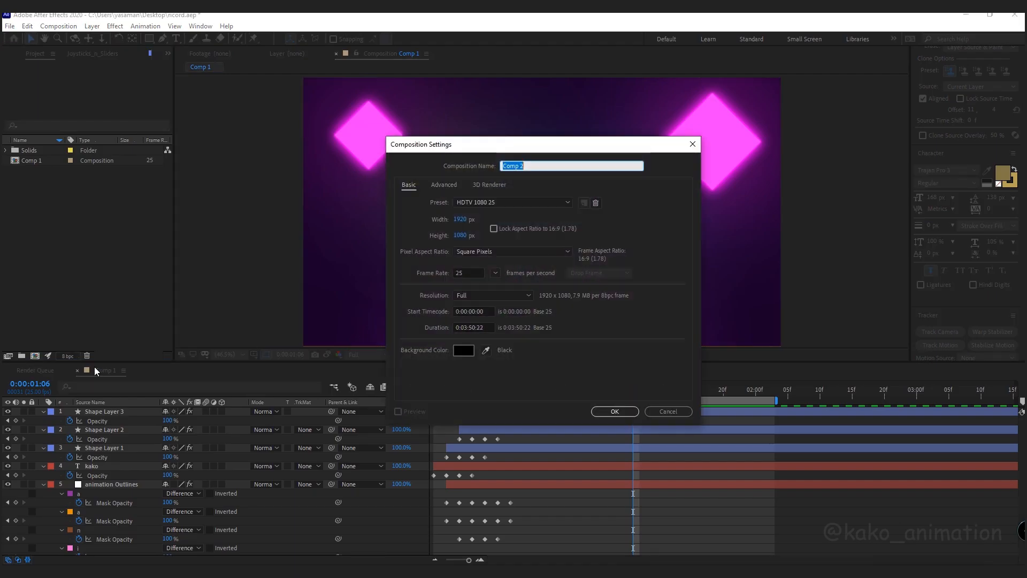
left_click(630, 410)
right_click(362, 450)
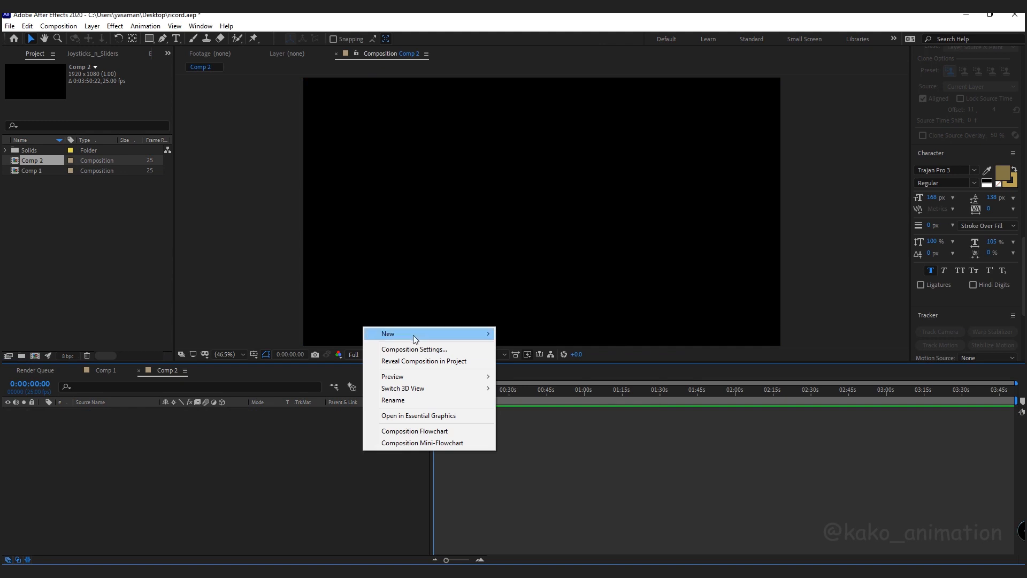
mouse_move(428, 335)
left_click(517, 366)
left_click(924, 402)
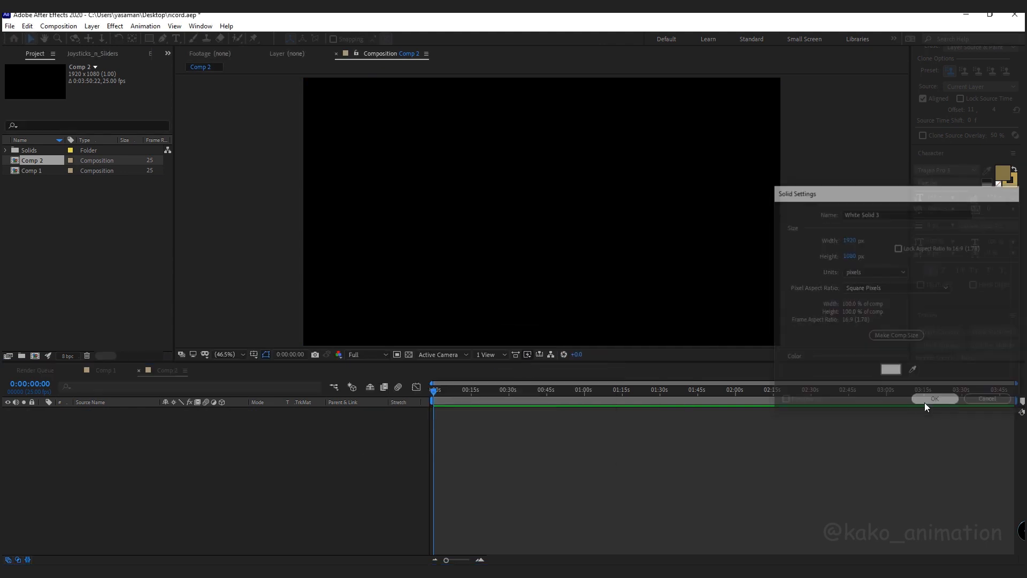
Step: Add a text layer reading "animation" over the white solid and color it golden yellow
key("ctrl+t")
left_click_drag(386, 140, 713, 266)
type("animation")
left_click(115, 413)
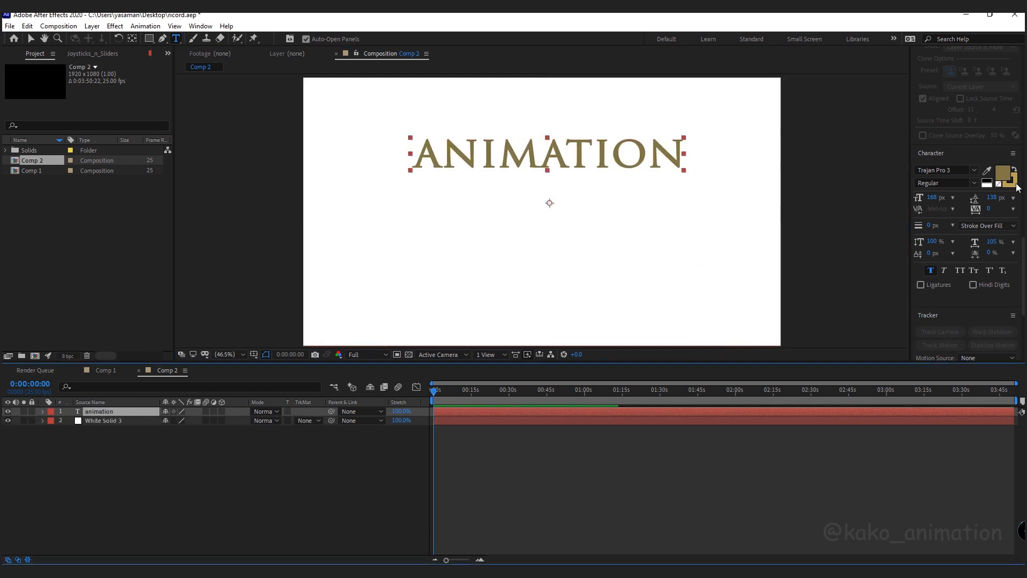
left_click(1003, 174)
left_click(816, 348)
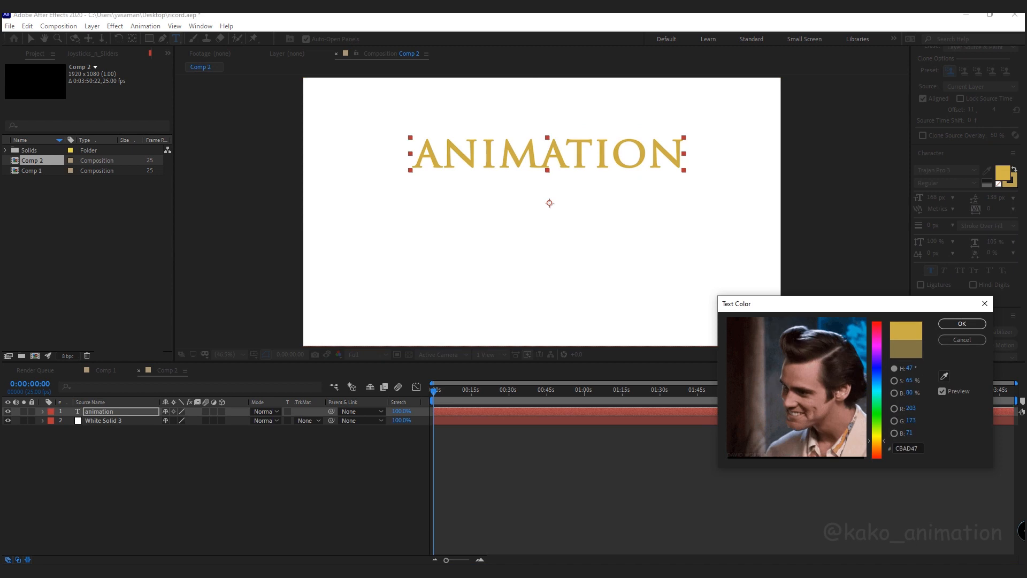
key("Return")
Step: Center the text's anchor point, move the text to the middle of the composition and set its font size to 177 px
key("v")
key("ctrl+alt+Home")
left_click_drag(582, 151, 581, 203)
left_click_drag(933, 201, 942, 200)
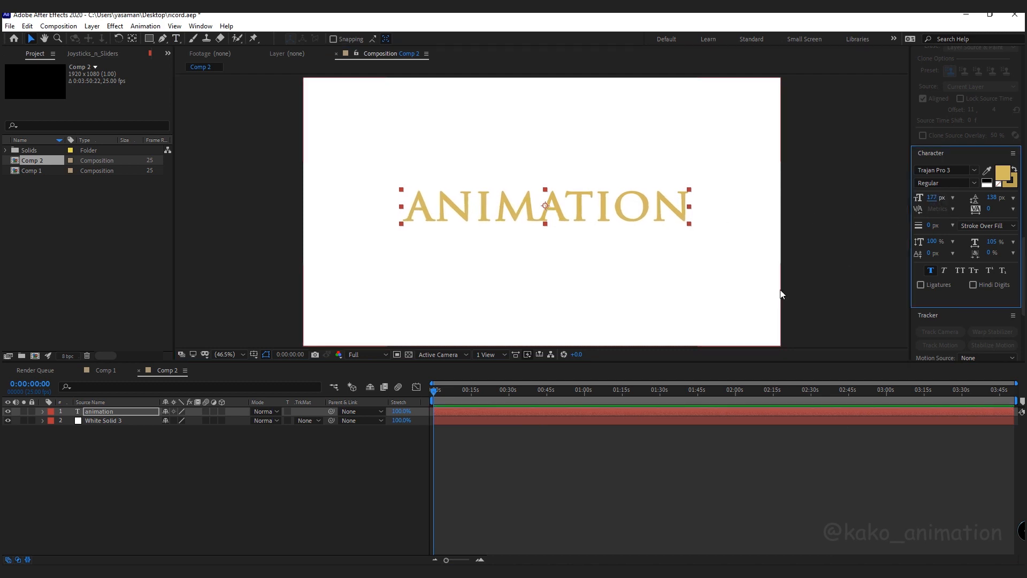
Step: Add a Tracking text animator to the animation layer and include the Position and Opacity properties in it
left_click(43, 411)
left_click(243, 421)
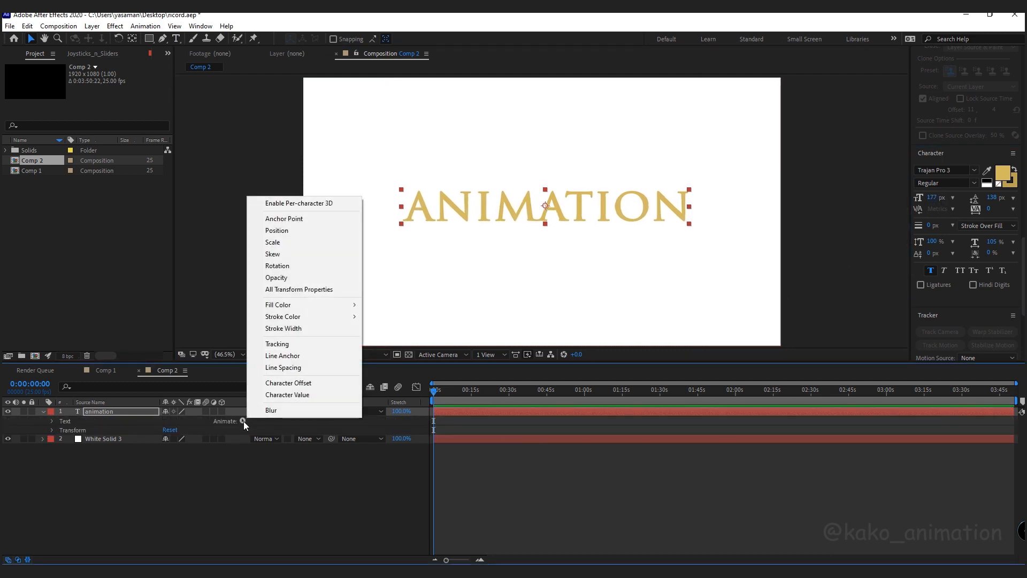
left_click(274, 344)
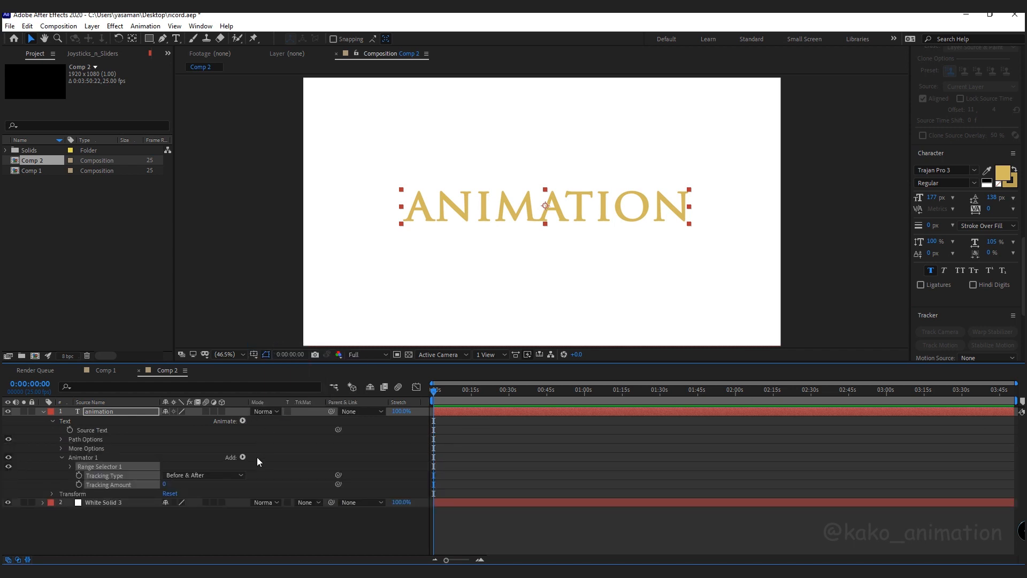
left_click(243, 456)
mouse_move(269, 460)
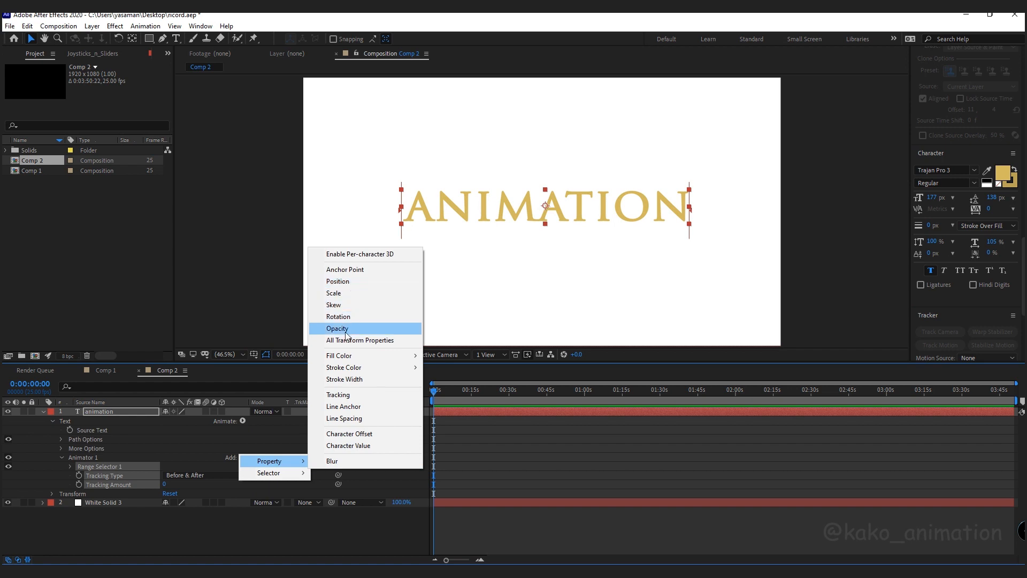
left_click(342, 281)
left_click(241, 458)
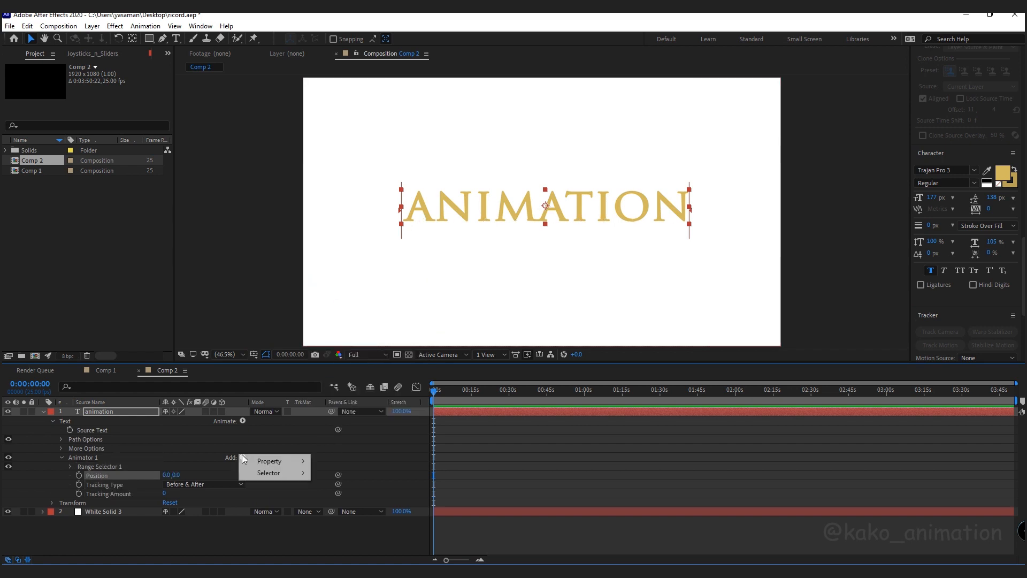
mouse_move(267, 463)
left_click(353, 328)
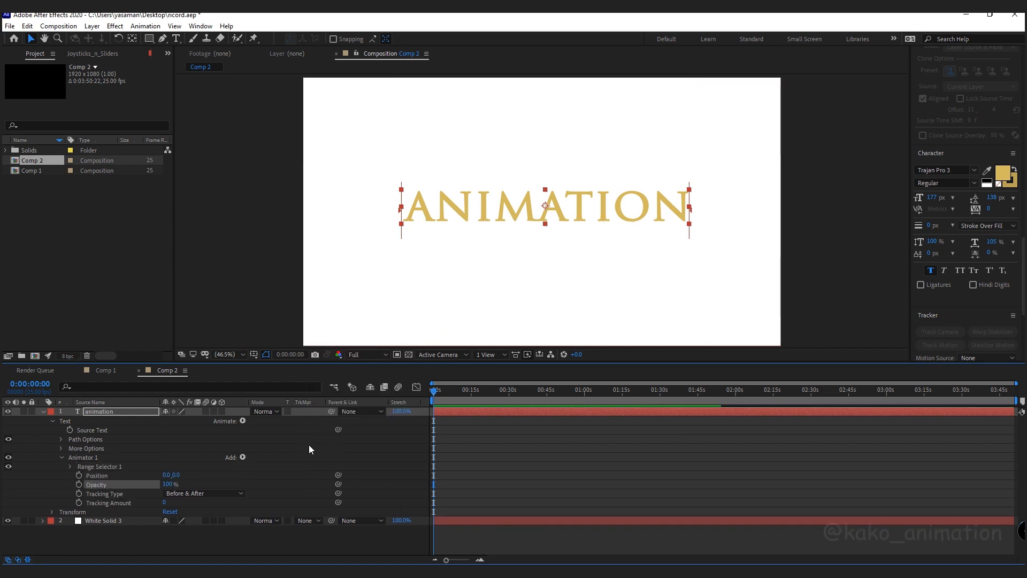
Step: Set the text animator's Opacity to 0% and its Position to 0, 100
left_click_drag(169, 484, 107, 486)
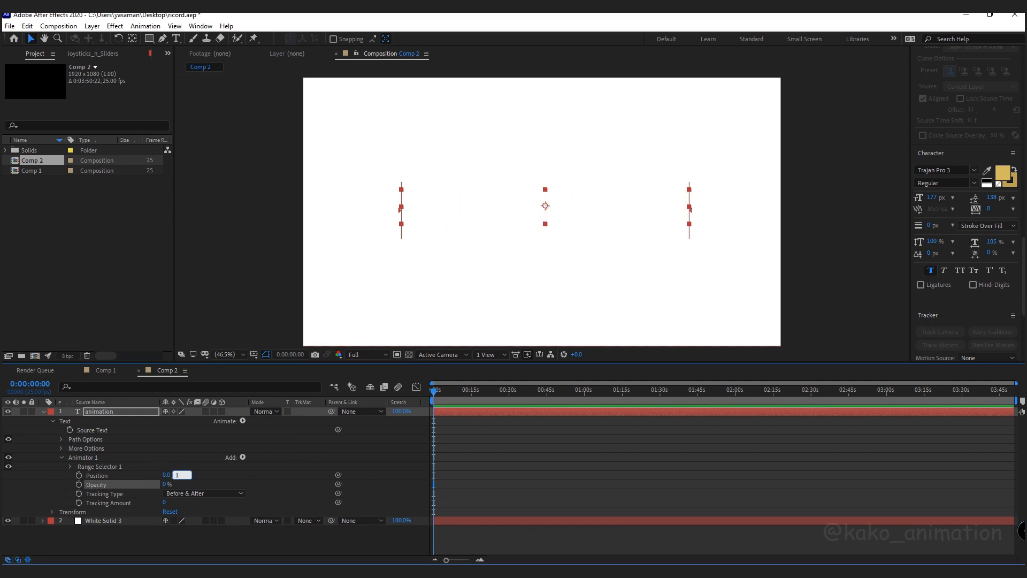
key("Return")
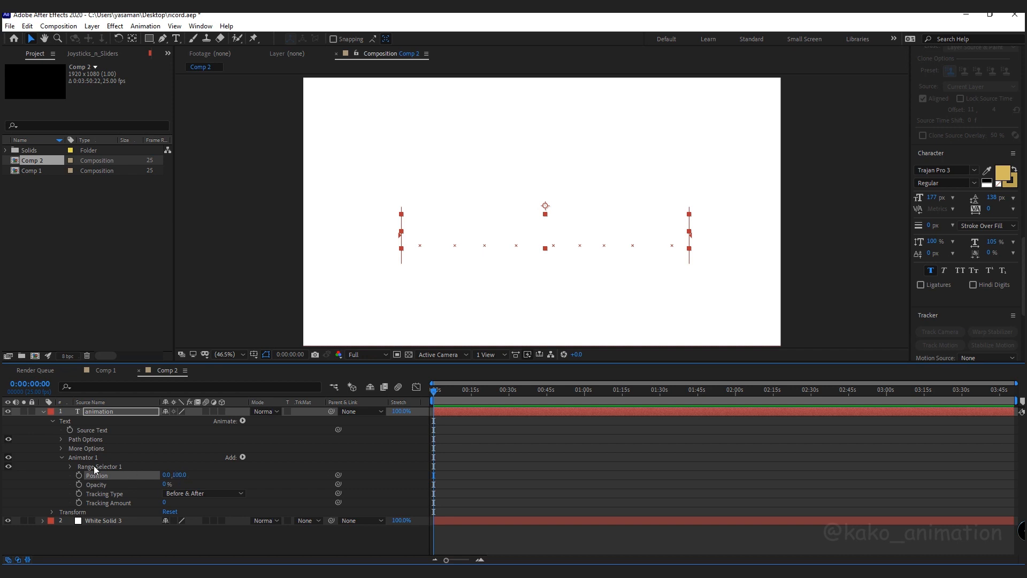
Step: Change the Range Selector's advanced Shape option to Ramp Up
left_click(70, 466)
left_click(78, 502)
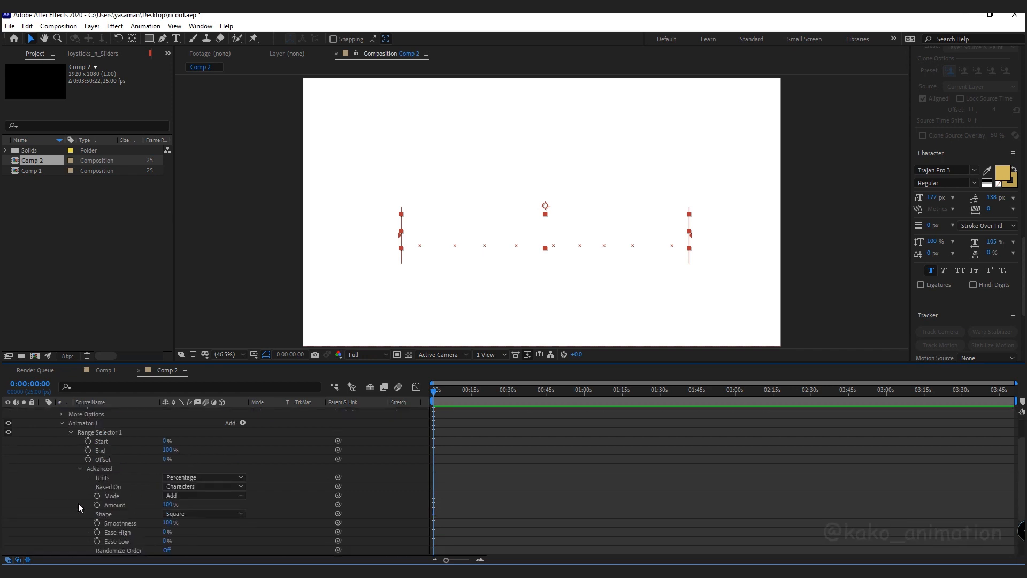
left_click(178, 514)
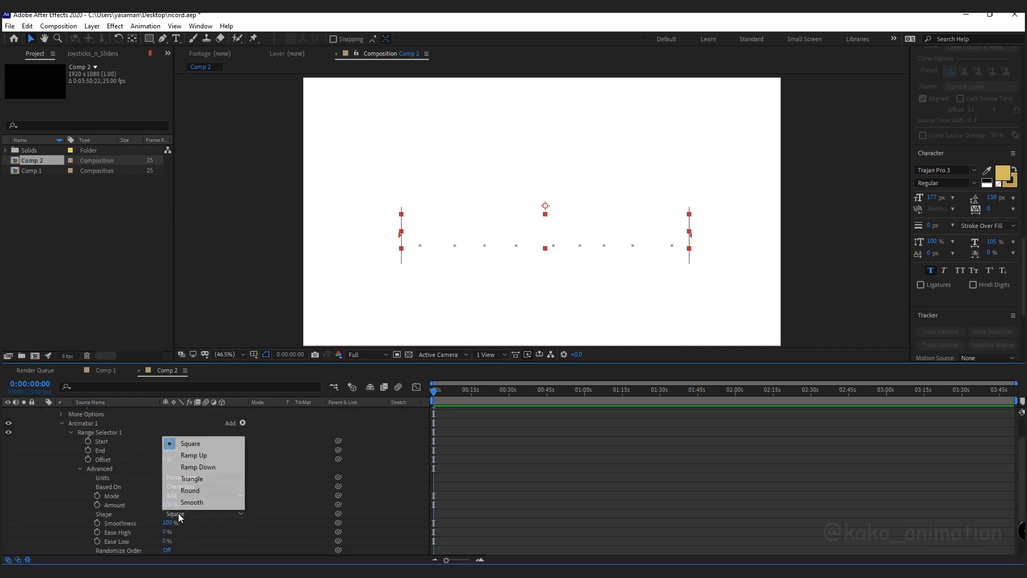
left_click(194, 455)
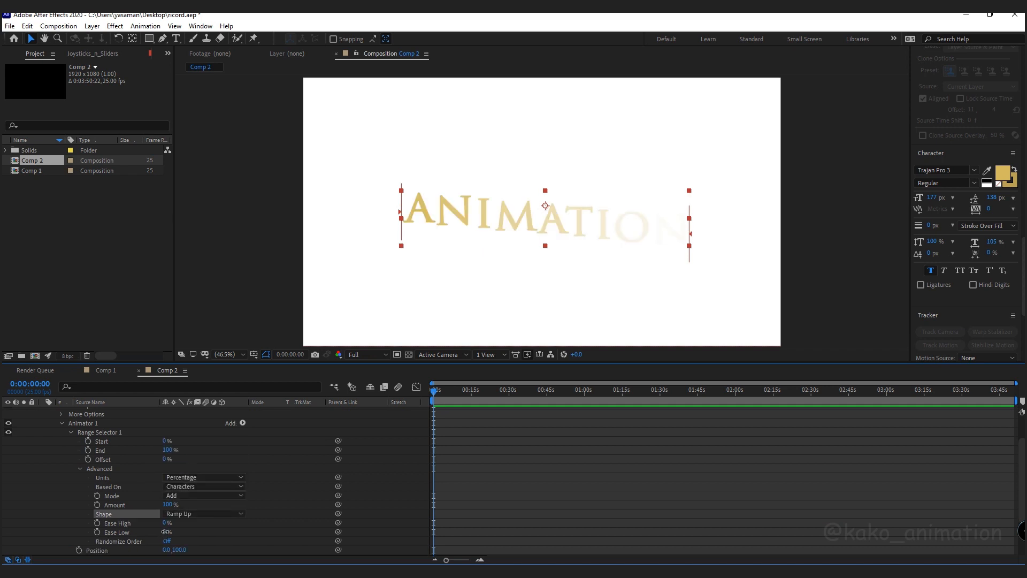
Step: Set the Range Selector's Ease Low to 100% and keyframe its Offset at -100% at the start of the composition
left_click_drag(164, 531, 296, 535)
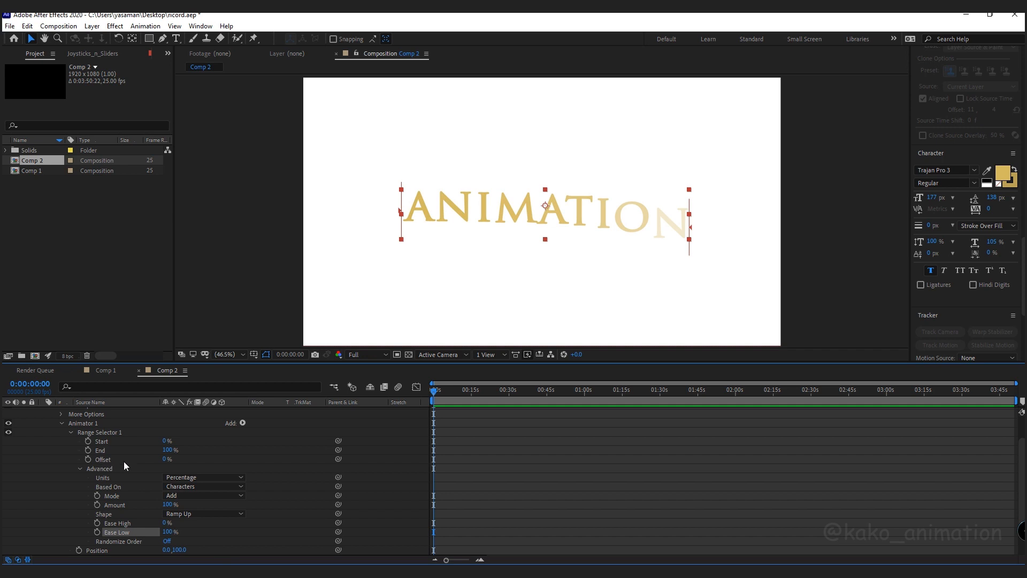
type("0")
key("Return")
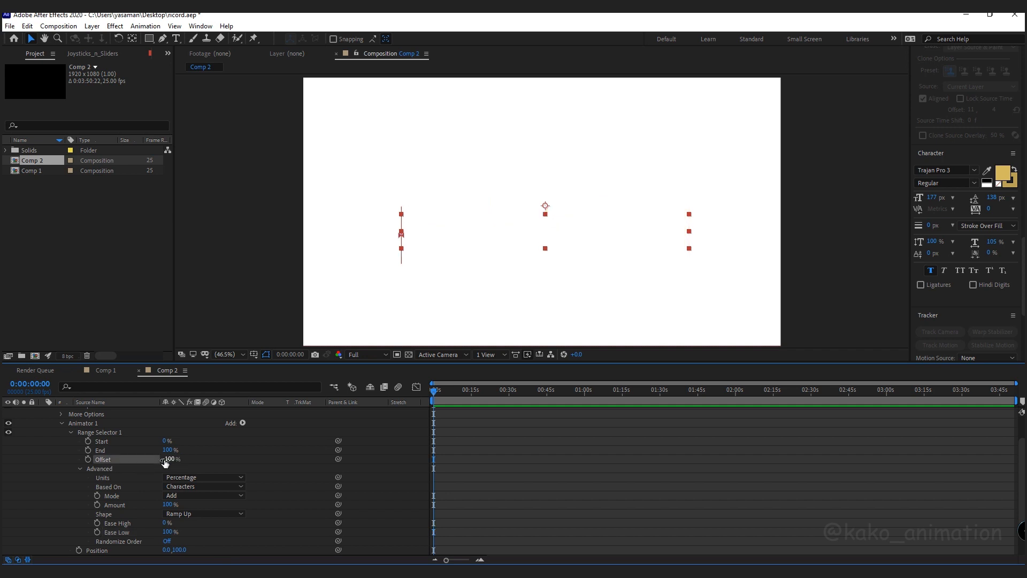
left_click(89, 458)
Step: Keyframe the Range Selector's Offset at 100% at 0:00:01:13 and apply Easy Ease to both Offset keyframes
key("equal")
key("equal")
key("equal")
key("equal")
left_click(494, 391)
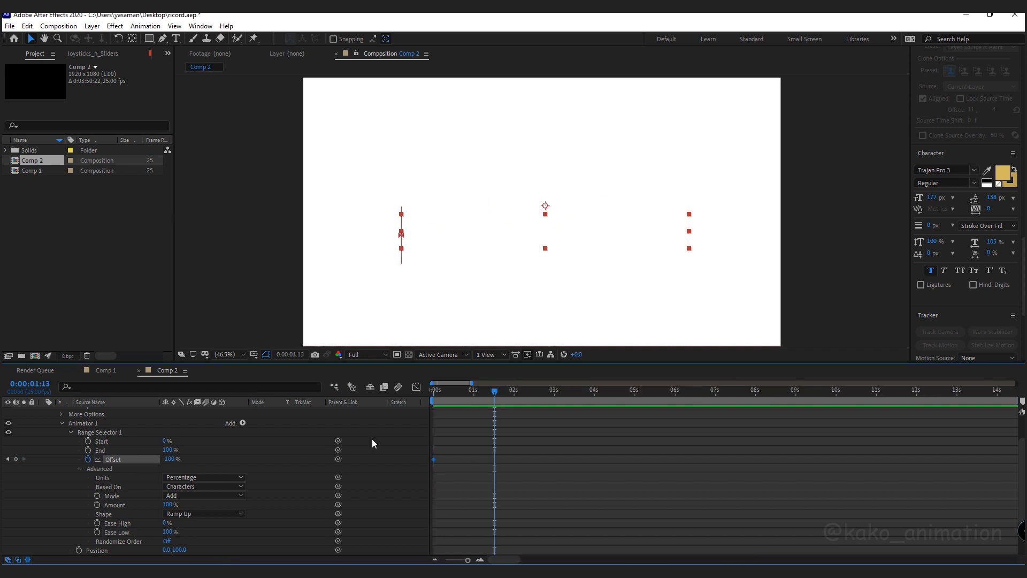
type("100")
key("Return")
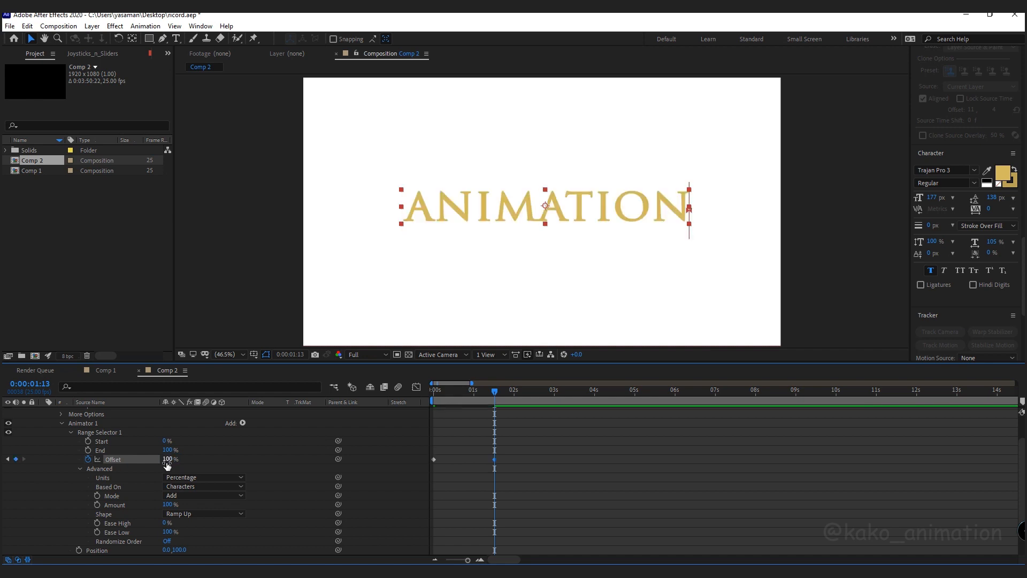
left_click_drag(1022, 464, 1022, 444)
left_click_drag(526, 472, 407, 519)
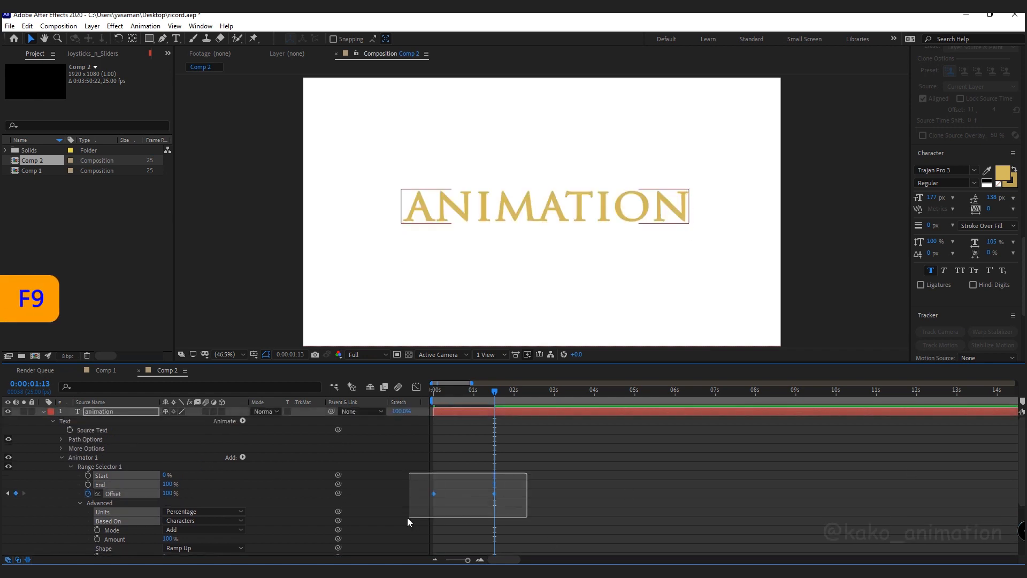
Step: Duplicate the animation text layer and place the duplicate directly beneath the original
left_click(130, 412)
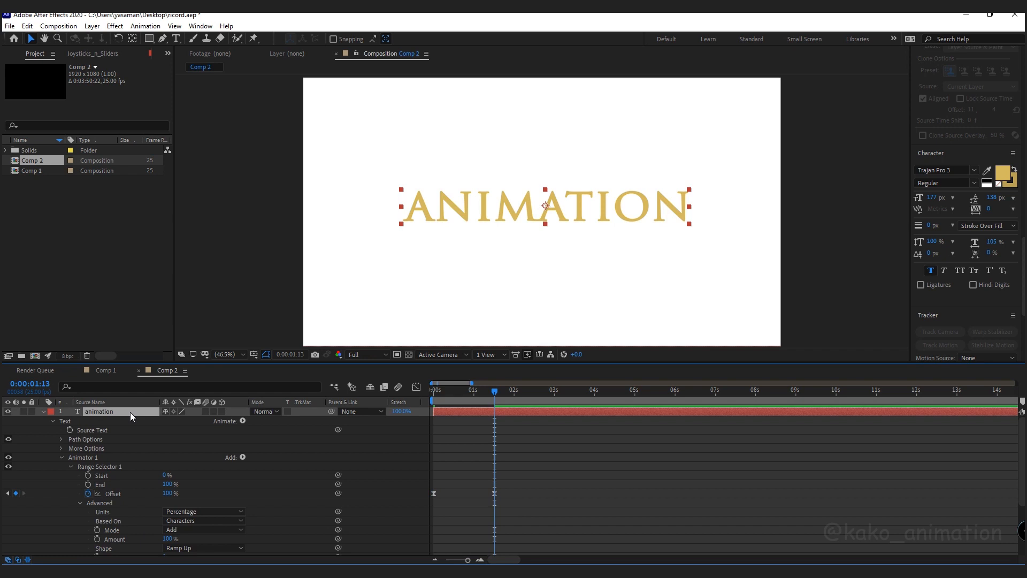
key("ctrl+d")
left_click(43, 421)
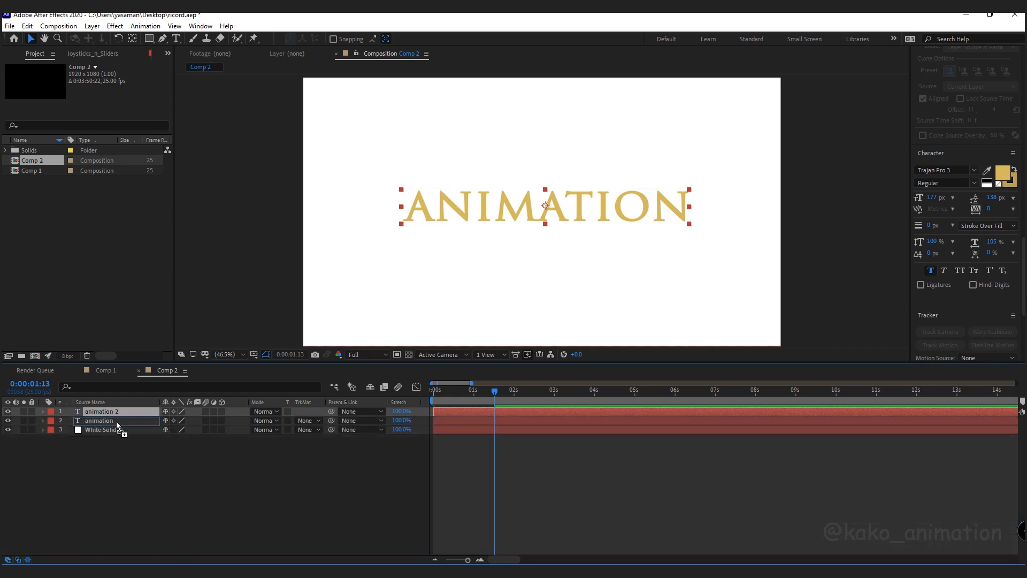
key("ctrl+bracketleft")
Step: Change the duplicate text layer's fill to a darker gold
left_click(1007, 175)
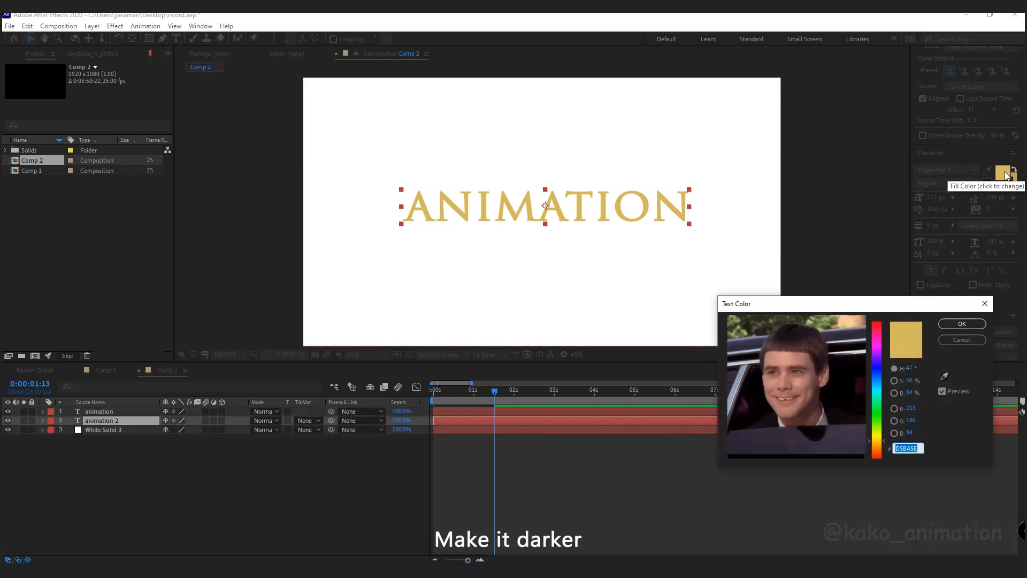
left_click(800, 380)
left_click(962, 323)
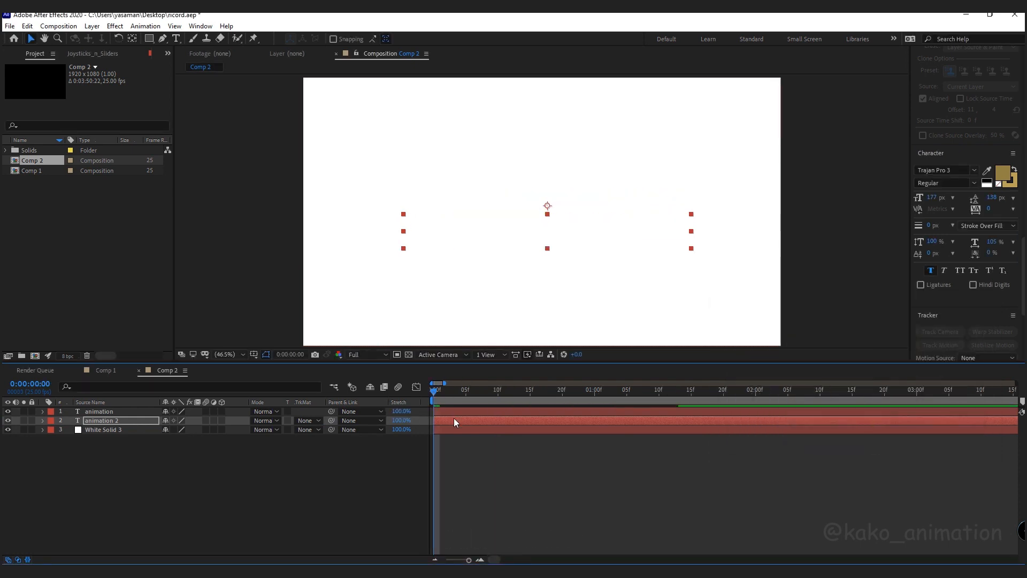
Step: Delay the darker text duplicate by about two frames relative to the original and preview the offset
left_click_drag(454, 418, 457, 422)
key("space")
key("Page_Down")
key("Page_Down")
Step: End the work area at 0:00:02:01 and preview the text reveal
left_click(774, 391)
key("minus")
key("minus")
left_click_drag(585, 392, 581, 391)
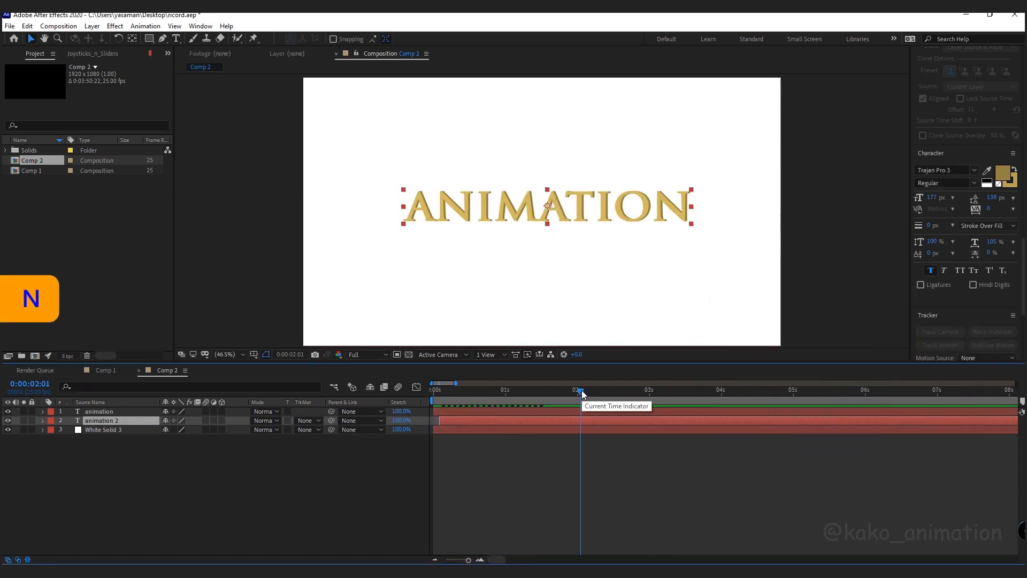
key("n")
key("space")
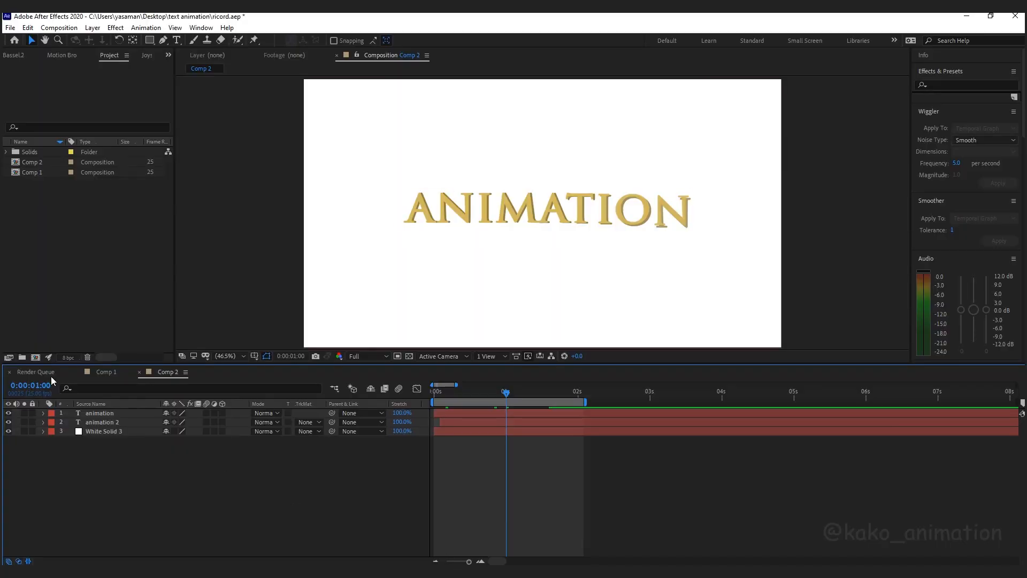
Step: Create a third composition with the default settings and add a dark gold solid layer that fills it
key("ctrl+n")
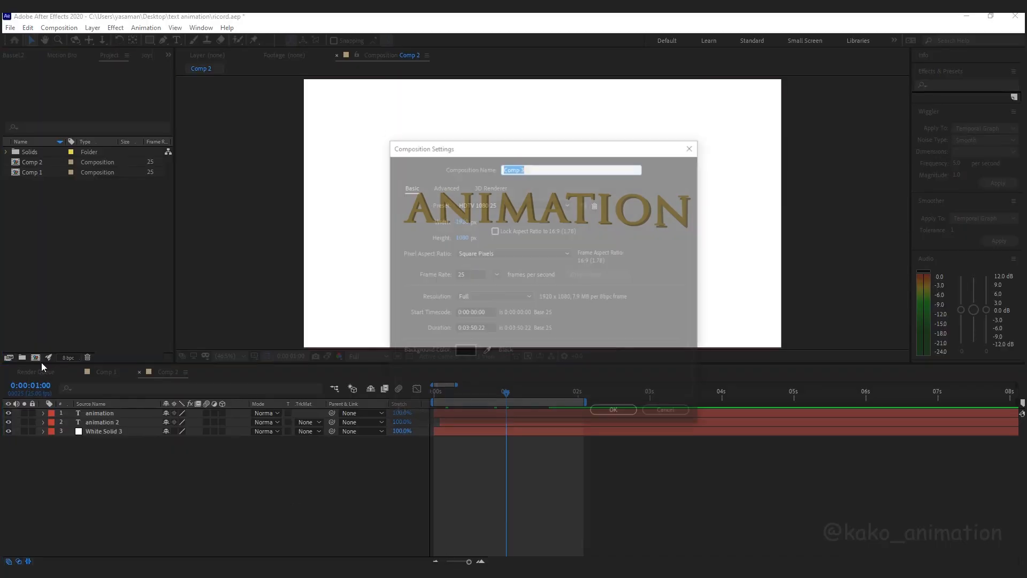
left_click(612, 414)
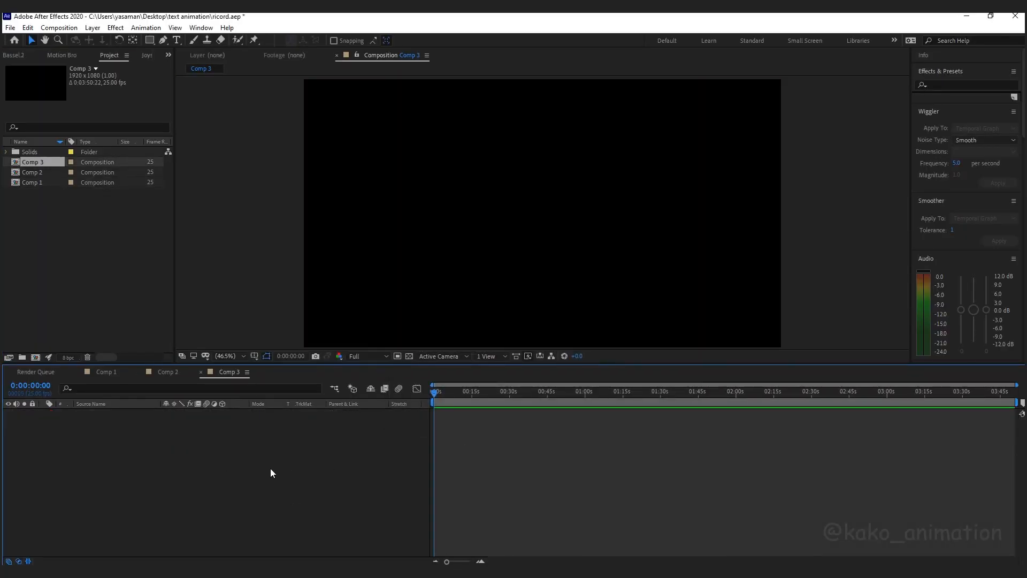
right_click(271, 473)
mouse_move(305, 348)
left_click(428, 379)
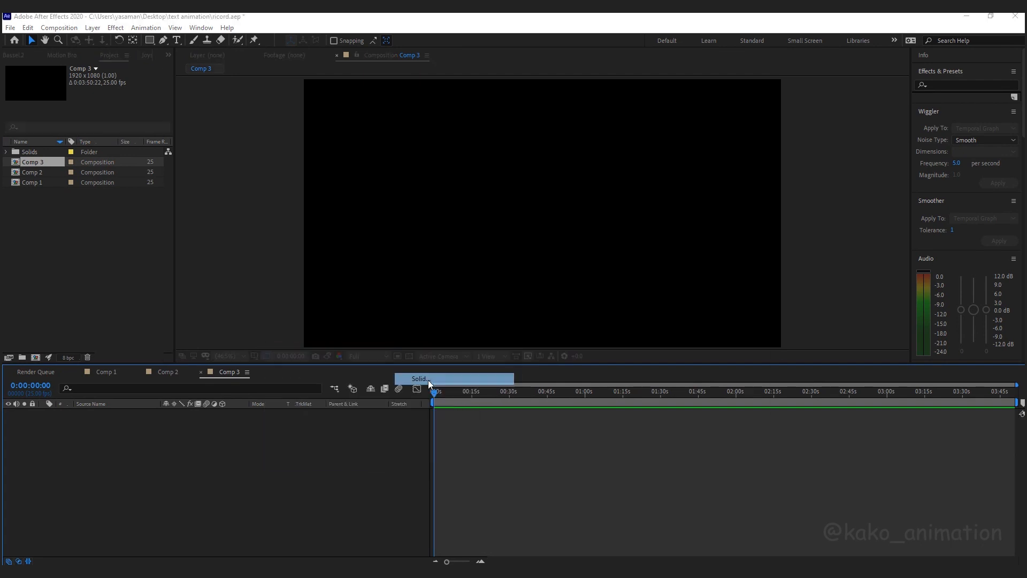
left_click(887, 369)
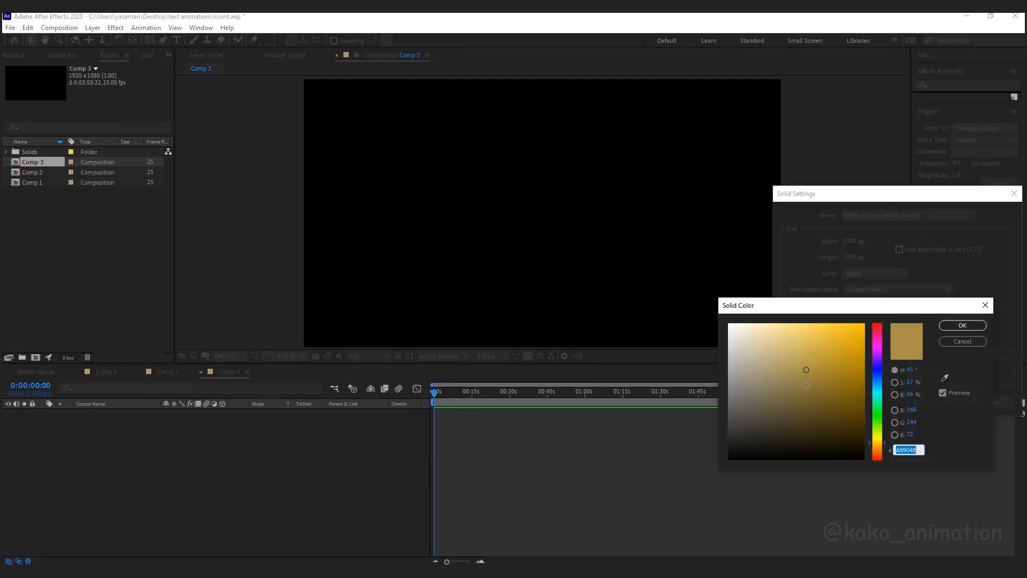
left_click(806, 385)
left_click(962, 325)
left_click(942, 402)
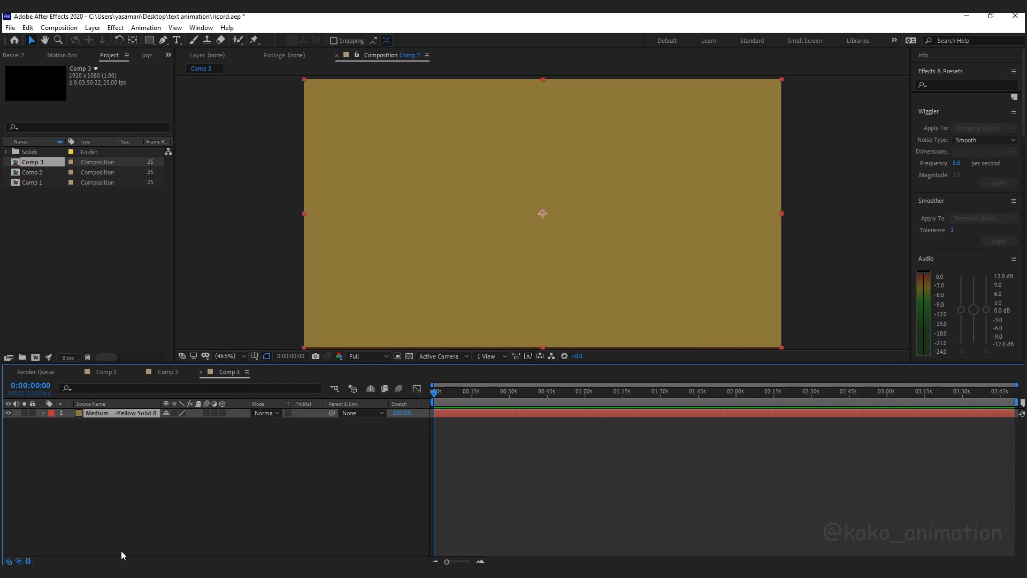
Step: Duplicate the gold solid and give the upper copy the lighter gold color A89046
key("ctrl+d")
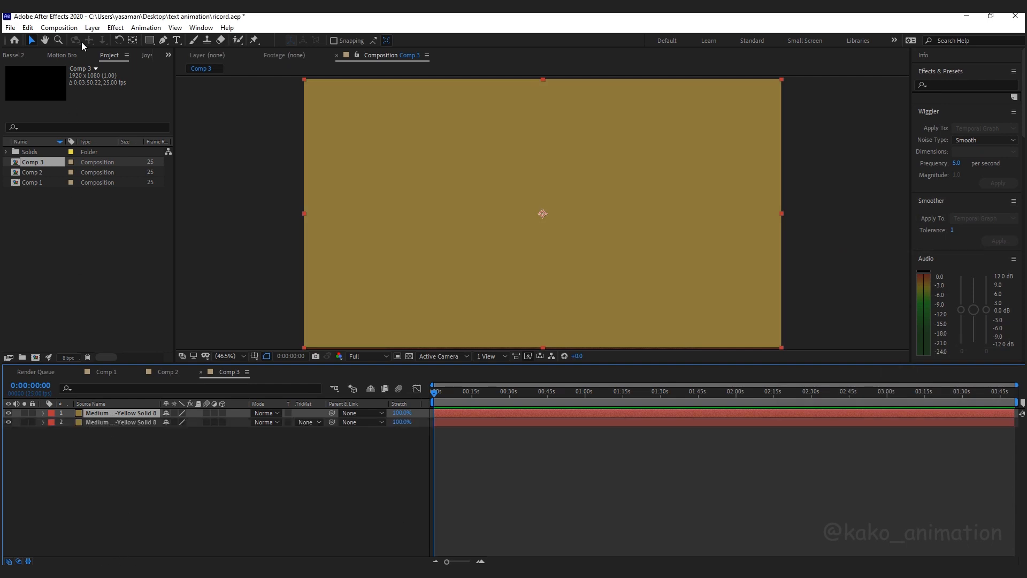
left_click(93, 28)
left_click(134, 55)
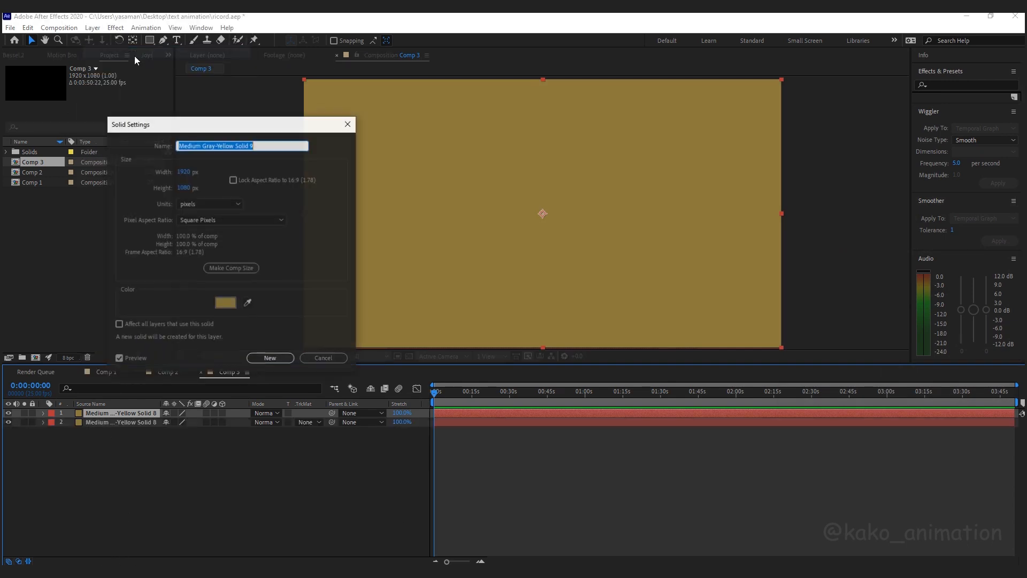
left_click(225, 303)
left_click(808, 369)
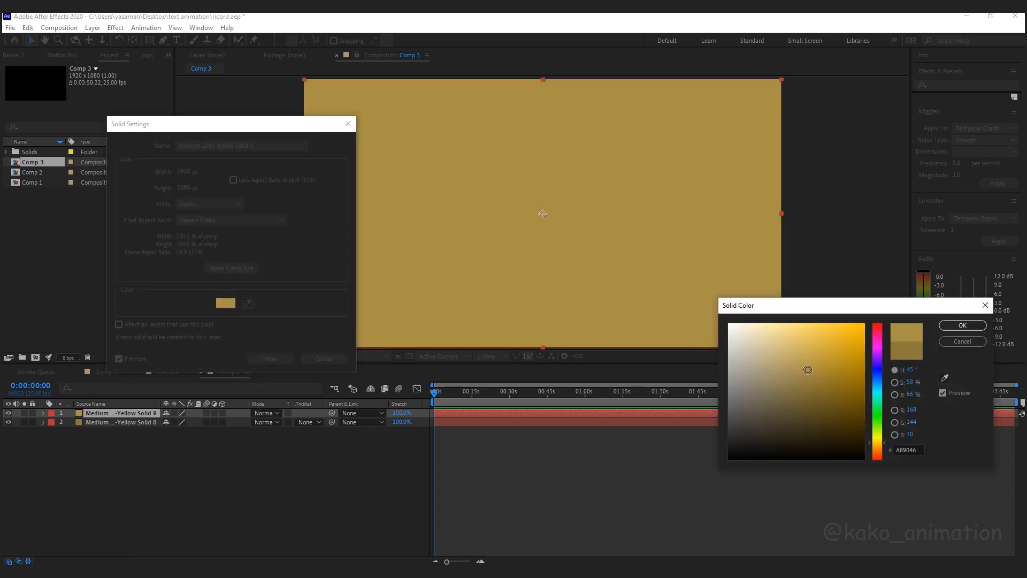
left_click(962, 325)
left_click(274, 355)
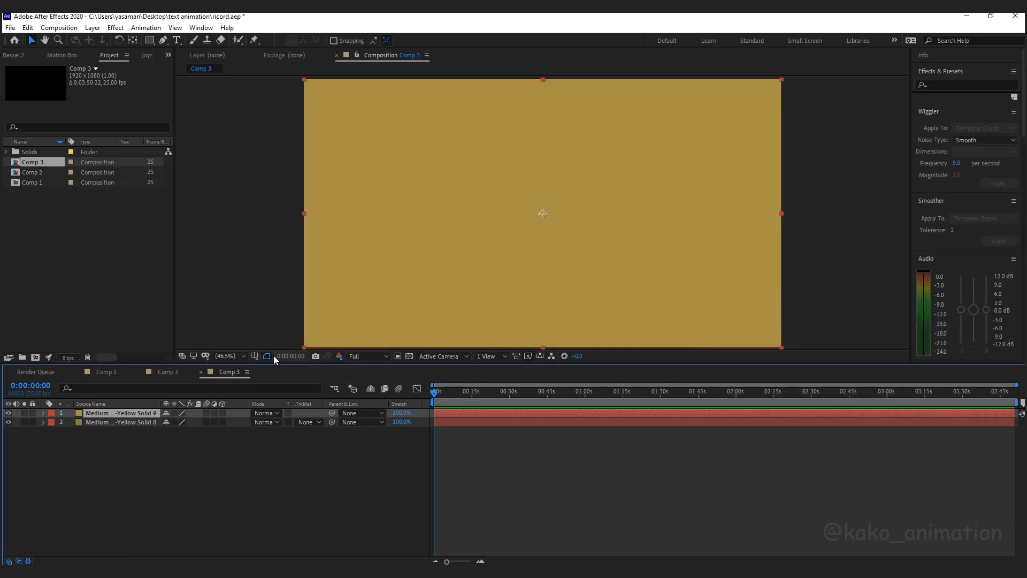
Step: Set the upper solid's blending mode to Dissolve and its opacity to 12%
left_click(265, 413)
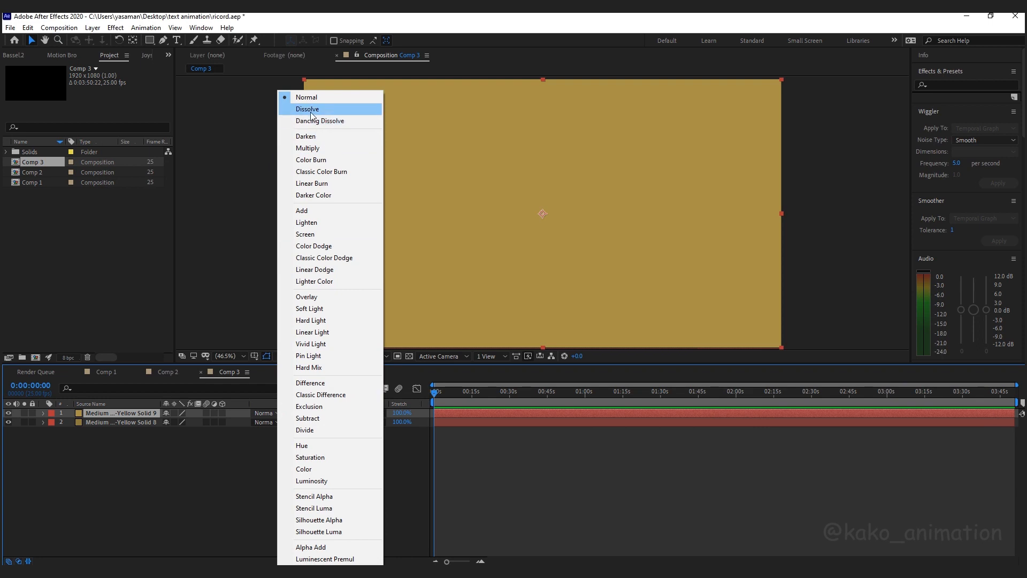
left_click(311, 110)
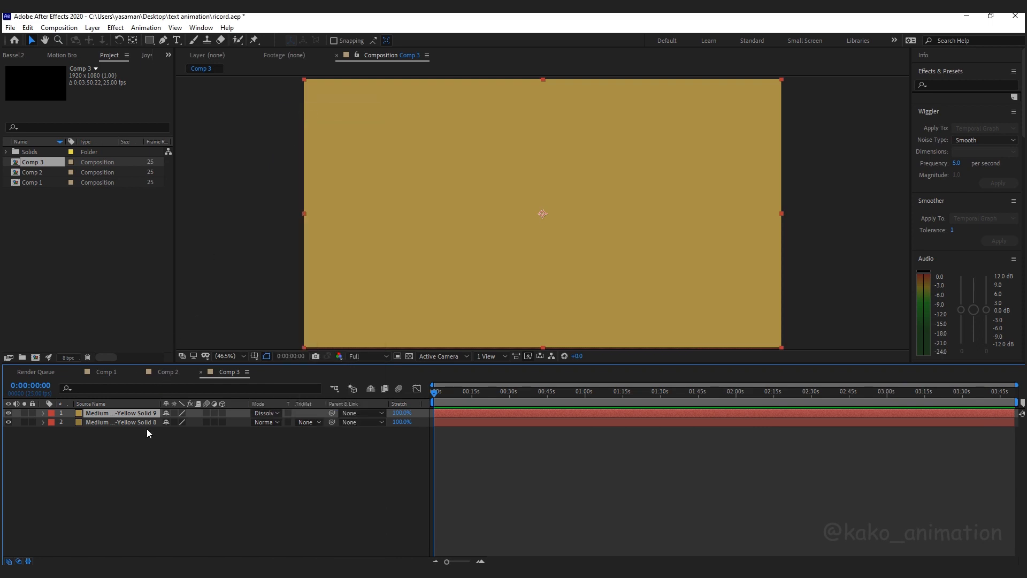
key("t")
left_click(164, 422)
type("10")
key("Return")
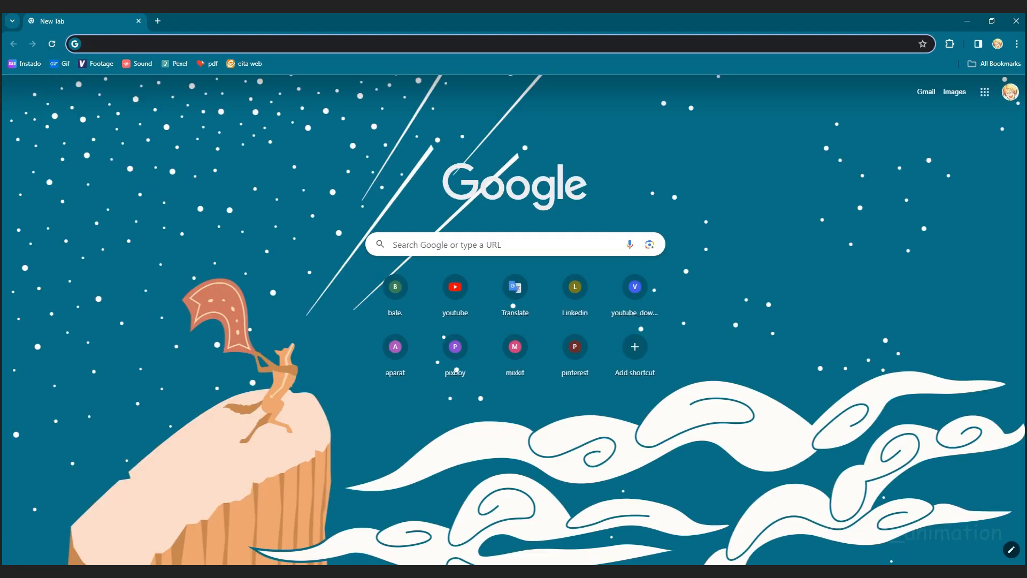
Step: Switch to Google Chrome and search for "free alpha ink" and "free green screen dust" in separate tabs
left_click(439, 249)
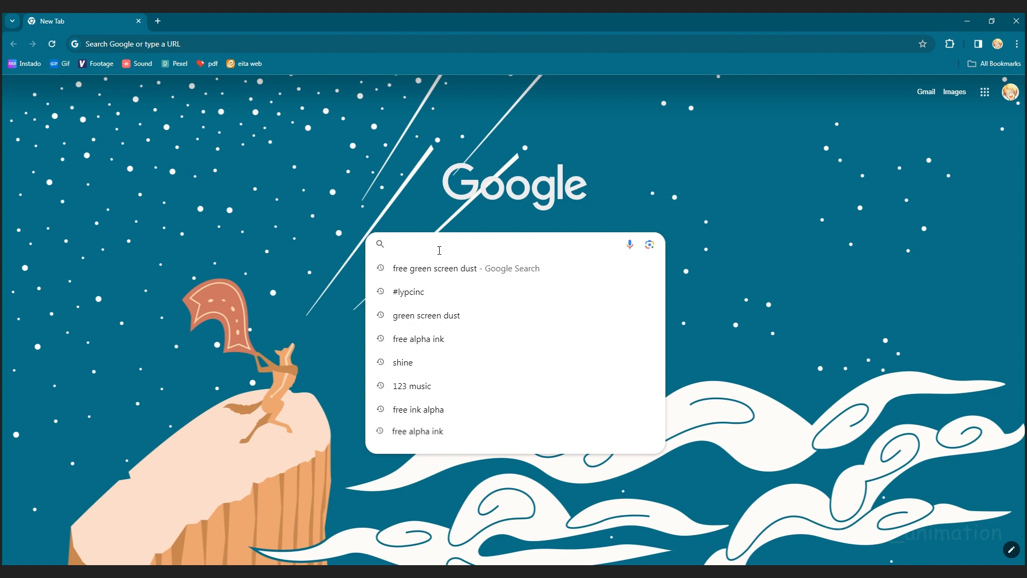
type("free alpha ink")
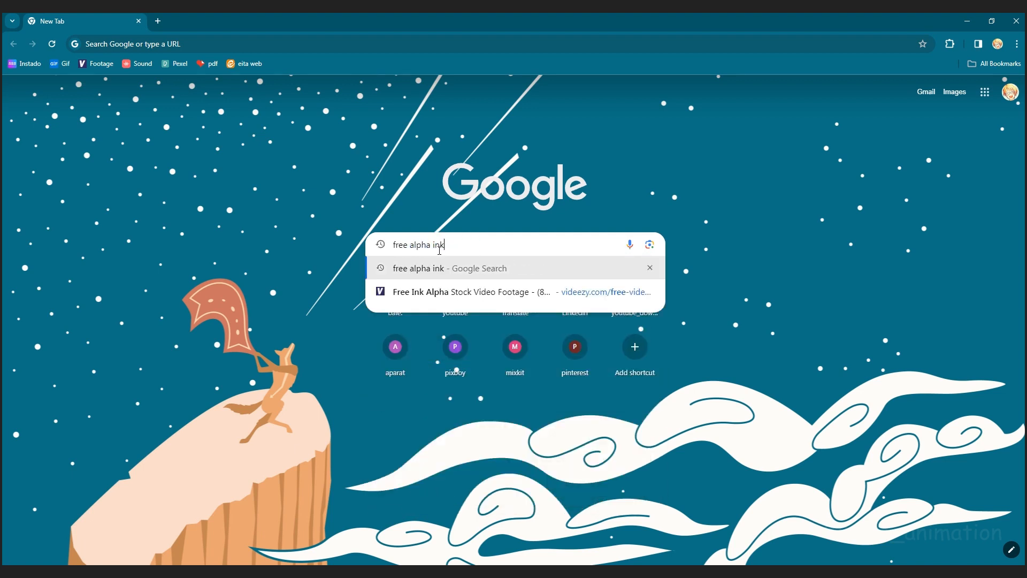
key("Return")
left_click(158, 21)
left_click(425, 245)
type("free green screen d")
key("Return")
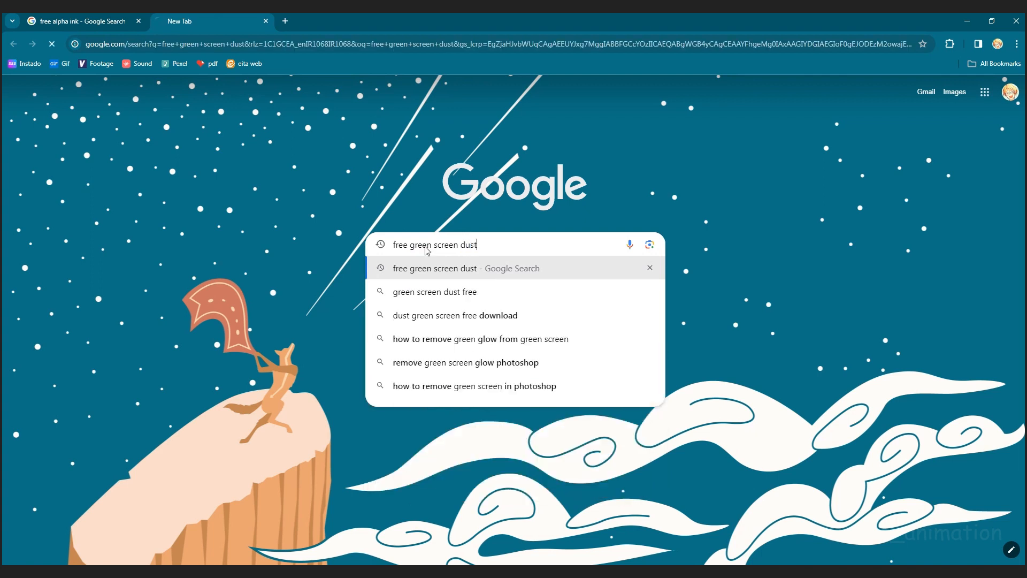
Step: Find the Black Ink Grunge Loop clip among Videezy's ink alpha results and download it for free
left_click(109, 26)
left_click(194, 209)
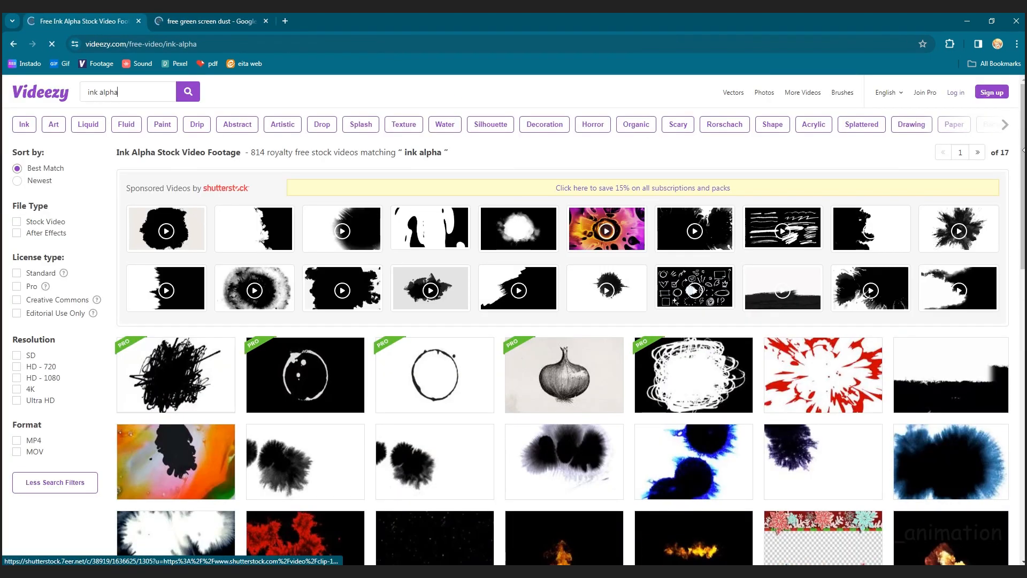
scroll(679, 412, "down", 15)
left_click(613, 412)
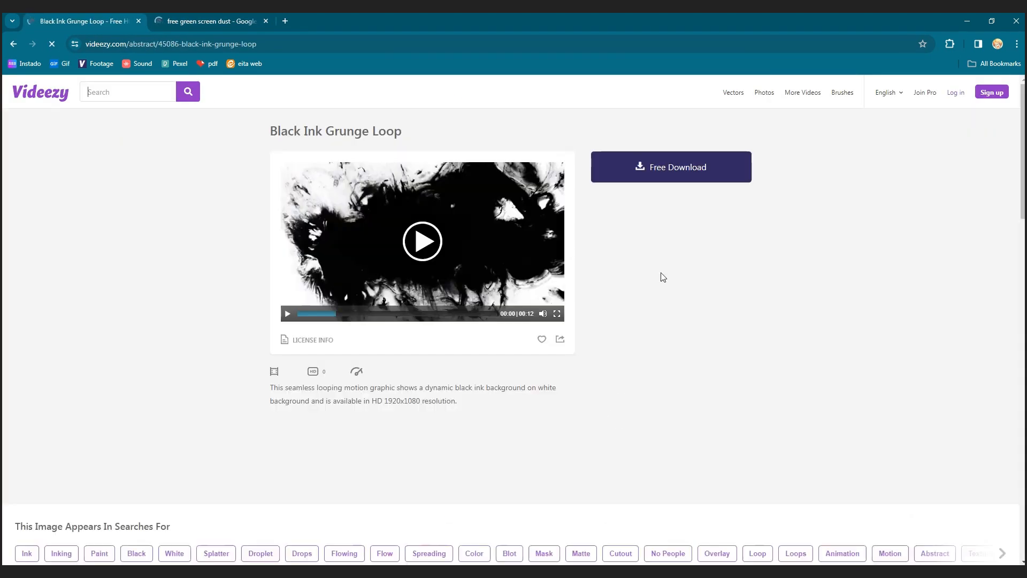
left_click(672, 168)
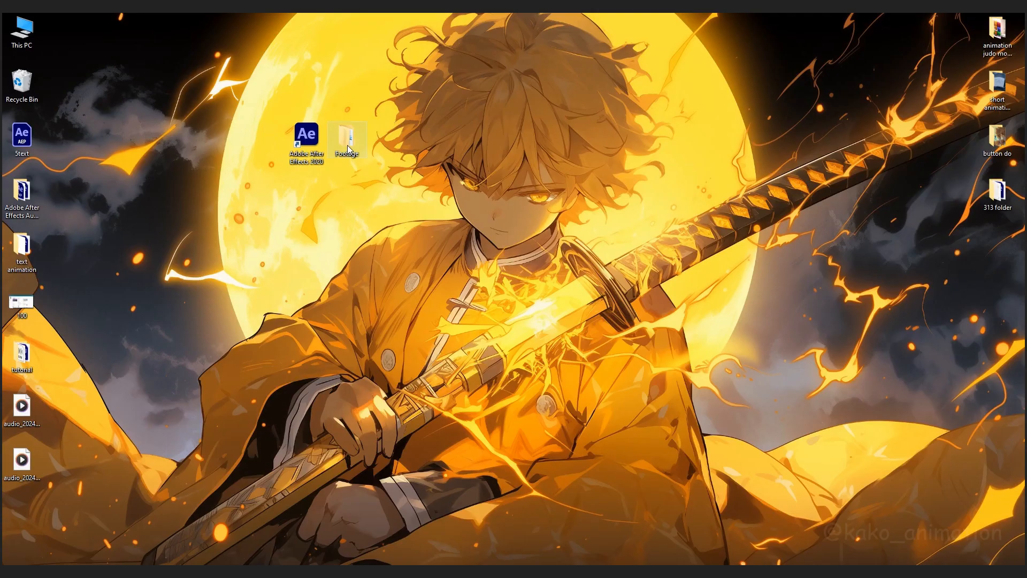
Step: Import the Ink_25___4k_res clip from the desktop Footage folder's Ink subfolder into the After Effects project
double_click(347, 146)
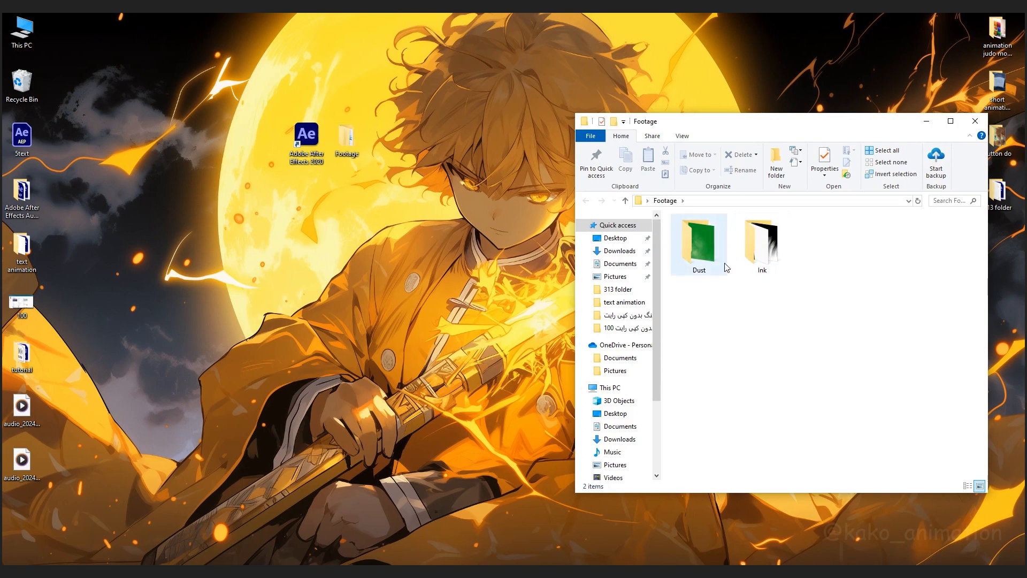
double_click(699, 243)
left_click(586, 200)
double_click(761, 244)
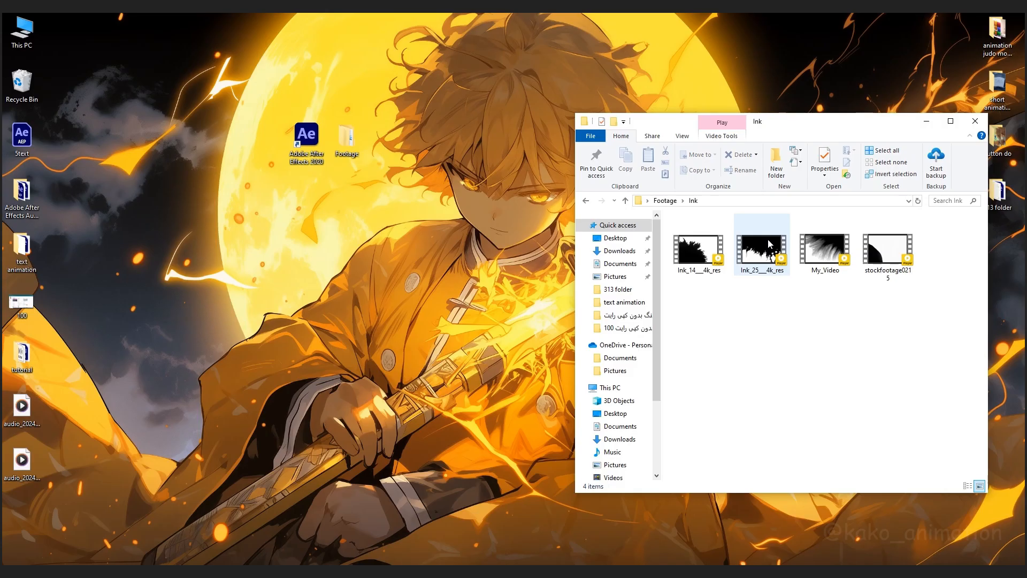
left_click(767, 249)
left_click_drag(767, 250, 73, 264)
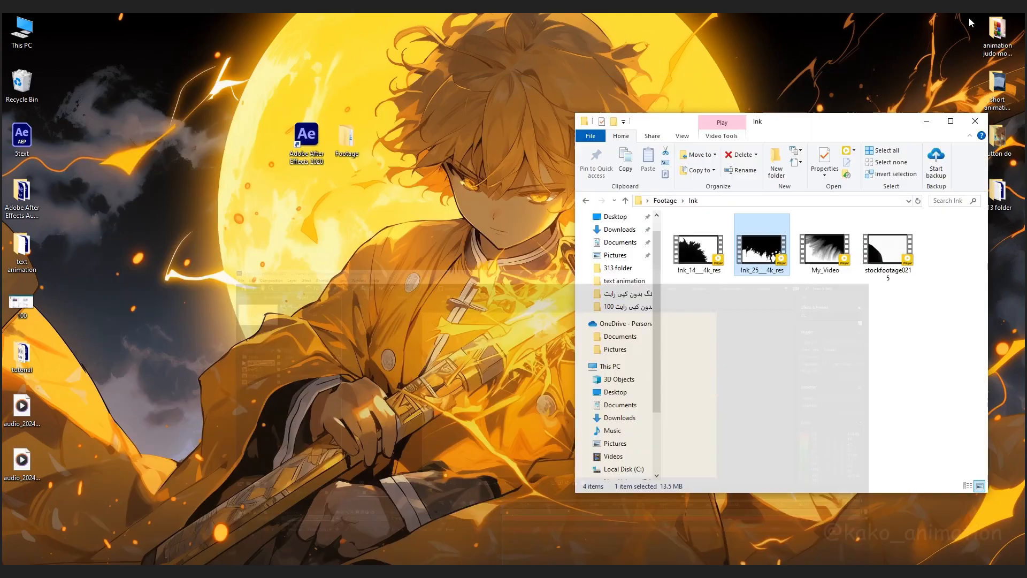
Step: Import the green screen dust clip from the Footage folder's Dust subfolder into the After Effects project
left_click(586, 200)
double_click(699, 244)
mouse_move(699, 251)
left_mouse_down()
mouse_move(707, 409)
mouse_move(516, 551)
mouse_move(69, 251)
left_mouse_up()
Step: Add a paragraph text box across the middle of the third composition containing "animation"
left_click(176, 40)
left_click_drag(380, 152, 703, 274)
type("animation")
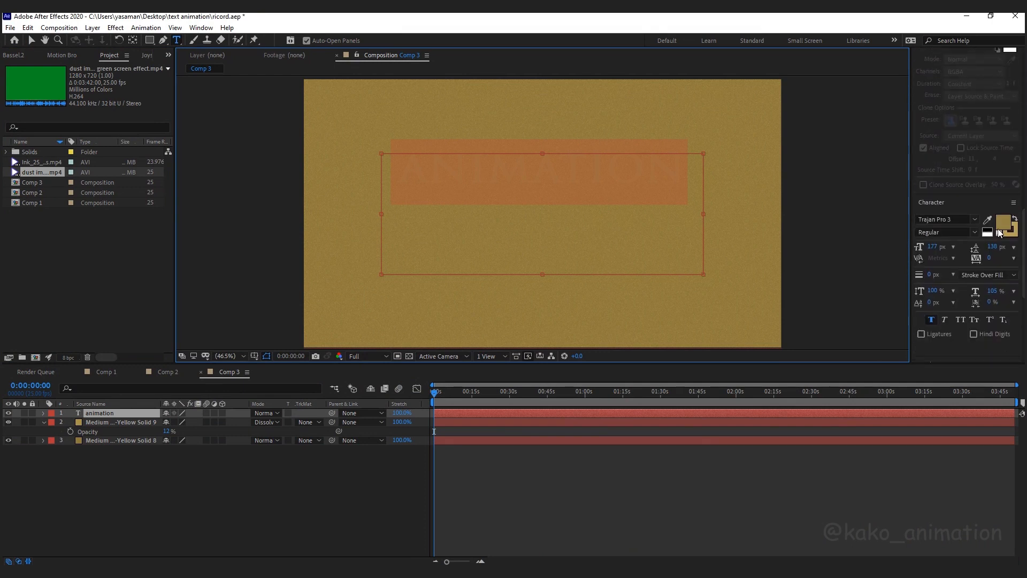
Step: Change the new text's fill to the lighter gold CEB251
left_click(1003, 221)
mouse_move(807, 349)
left_mouse_down()
mouse_move(804, 357)
mouse_move(811, 349)
left_mouse_up()
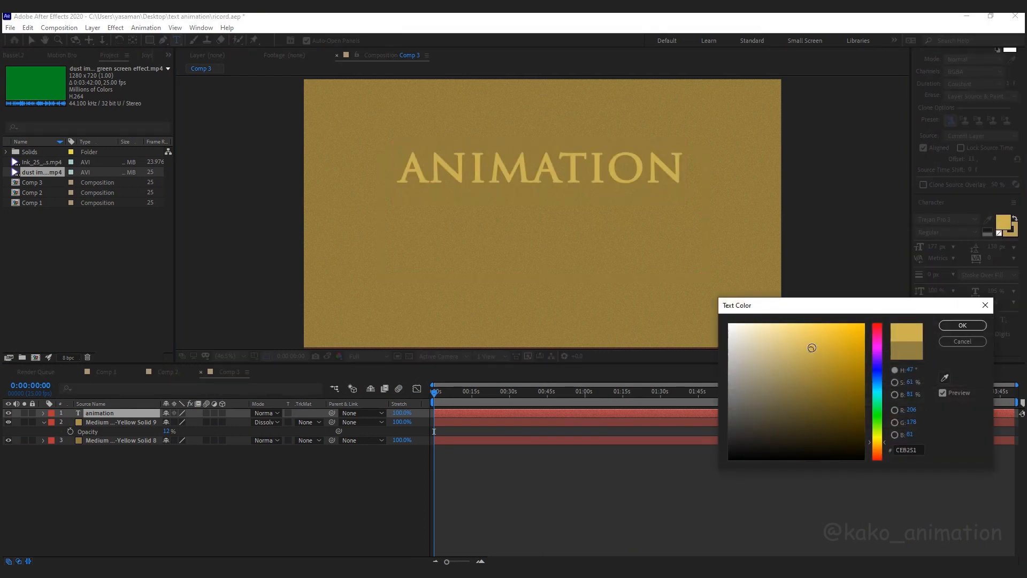
left_click(961, 326)
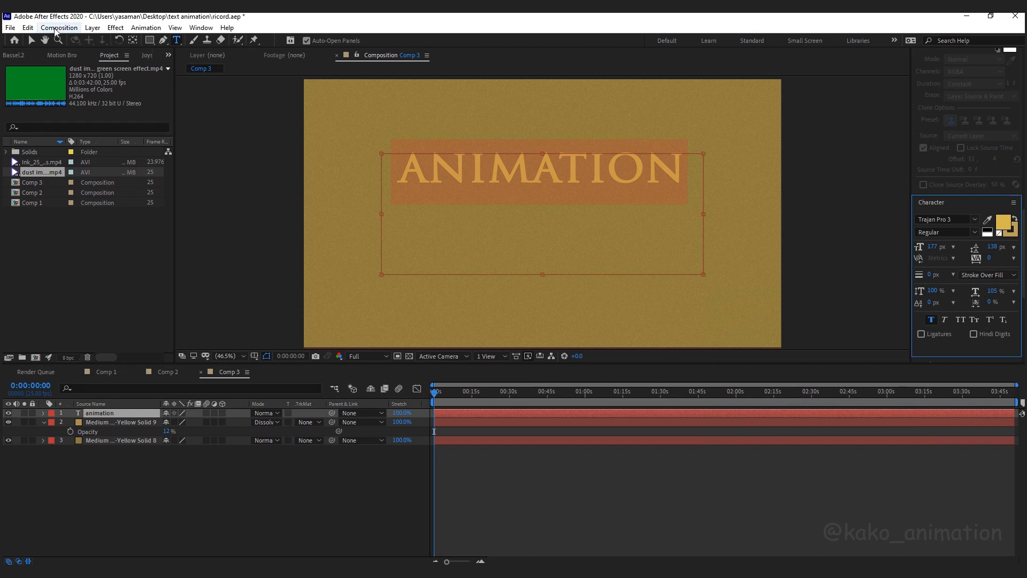
Step: Move the "ANIMATION" text down to the middle of the frame and centre its anchor point
left_click(31, 40)
left_click_drag(554, 183, 552, 207)
key("ctrl+alt+Home")
Step: Set the text layer's blending mode to Dissolve and its opacity to 80%
left_click(258, 410)
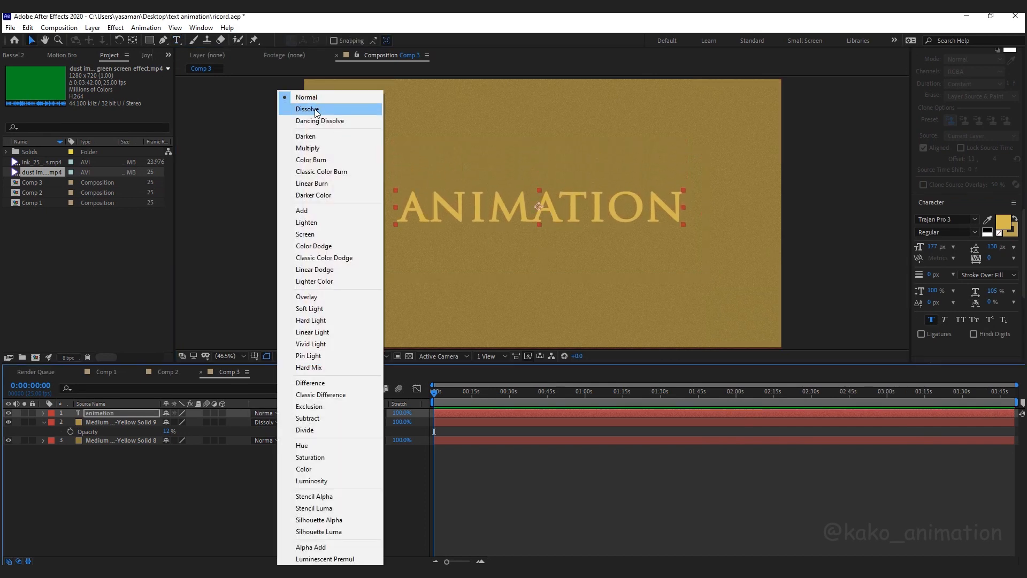
left_click(307, 110)
key("t")
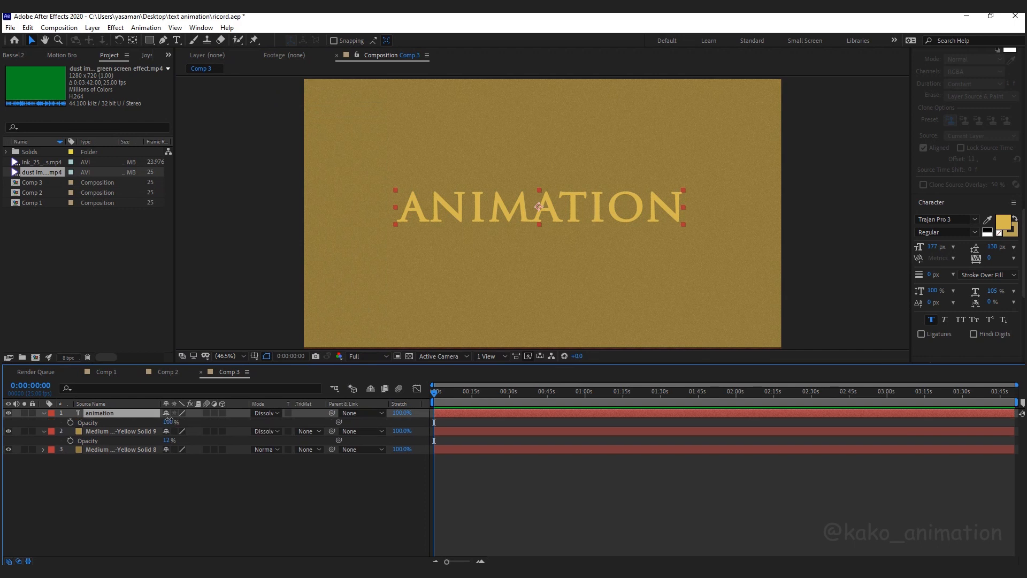
Step: Place the Ink_25___4k_res clip above the text layer and use it as the text's Luma Inverted Matte
left_click_drag(35, 162, 104, 412)
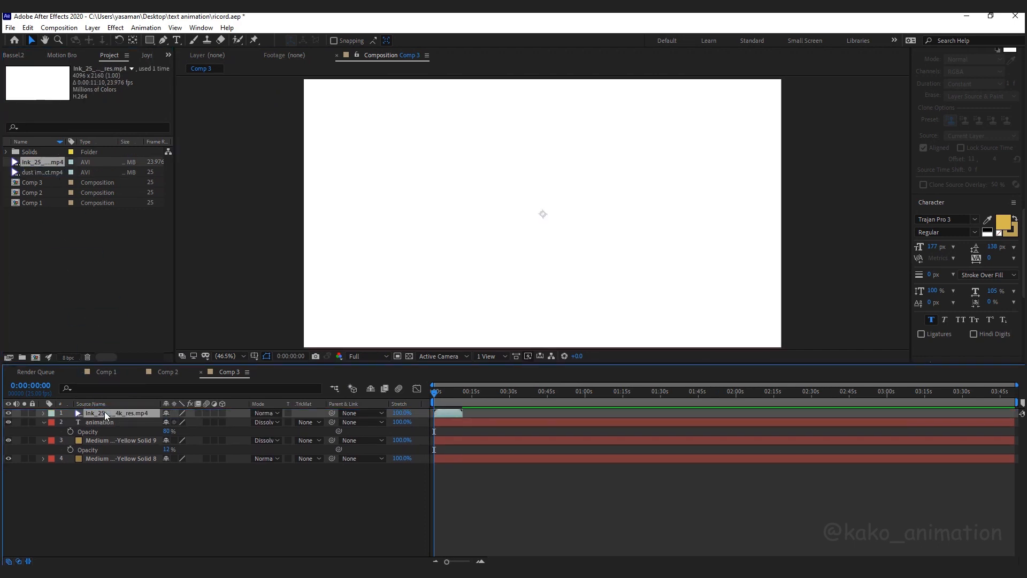
left_click(305, 422)
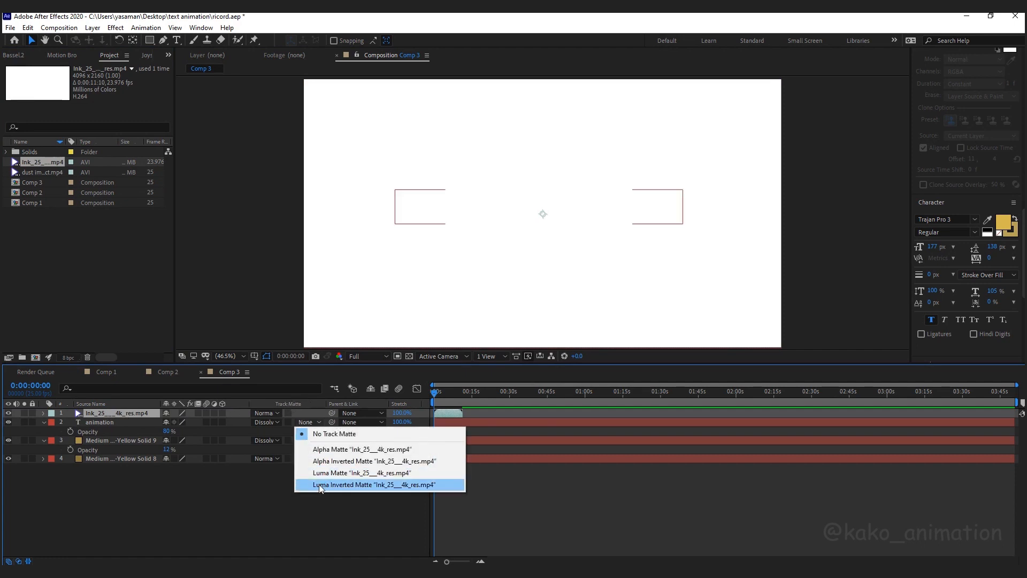
left_click(361, 485)
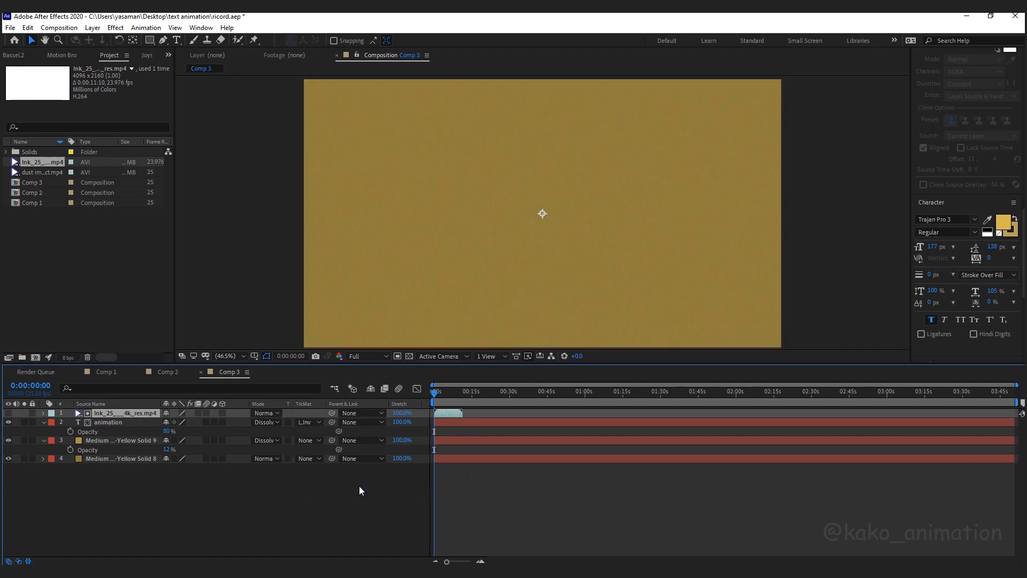
Step: Speed up the ink clip by setting its time stretch to 33%
left_click(402, 412)
type("33")
key("Return")
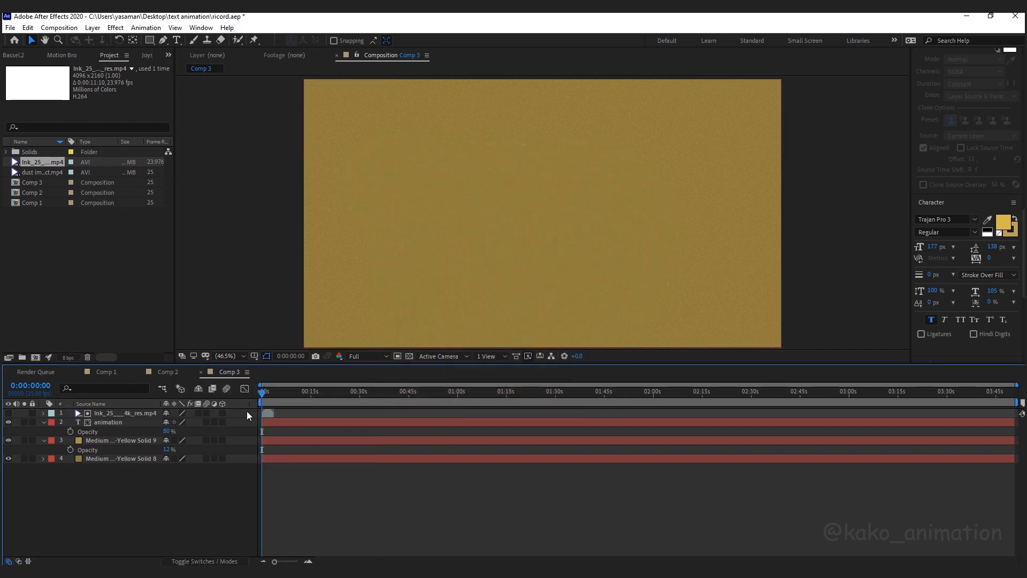
Step: Show the Modes, Parent & Link and Stretch columns in the timeline
right_click(243, 403)
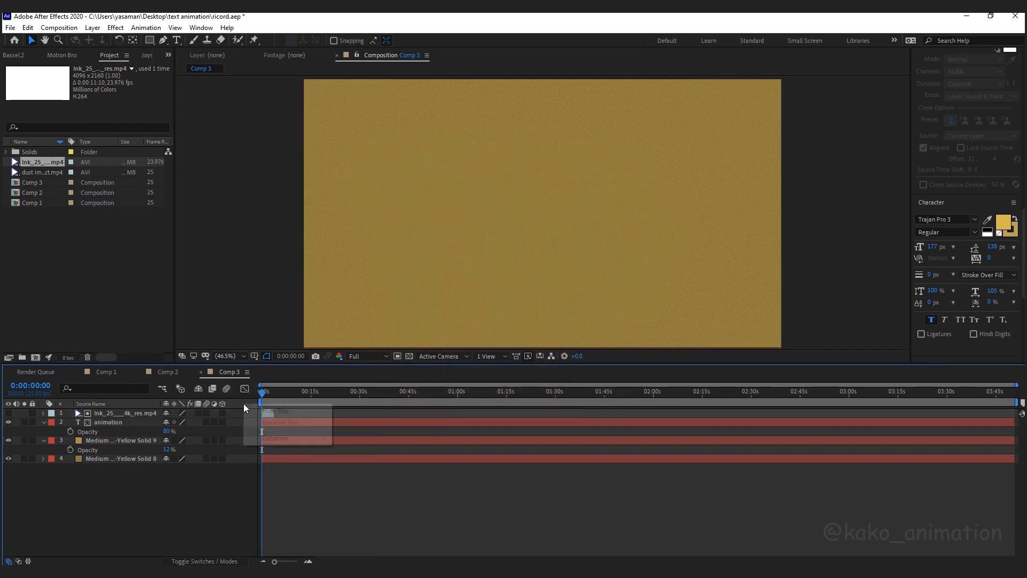
mouse_move(285, 439)
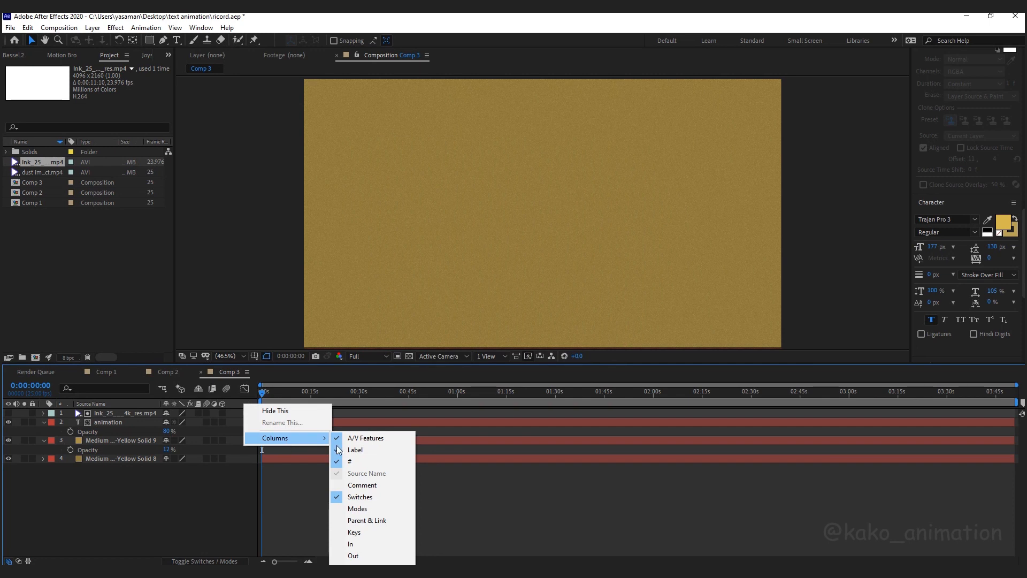
left_click(367, 520)
right_click(305, 407)
mouse_move(348, 439)
left_click(399, 441)
right_click(296, 405)
left_click(410, 509)
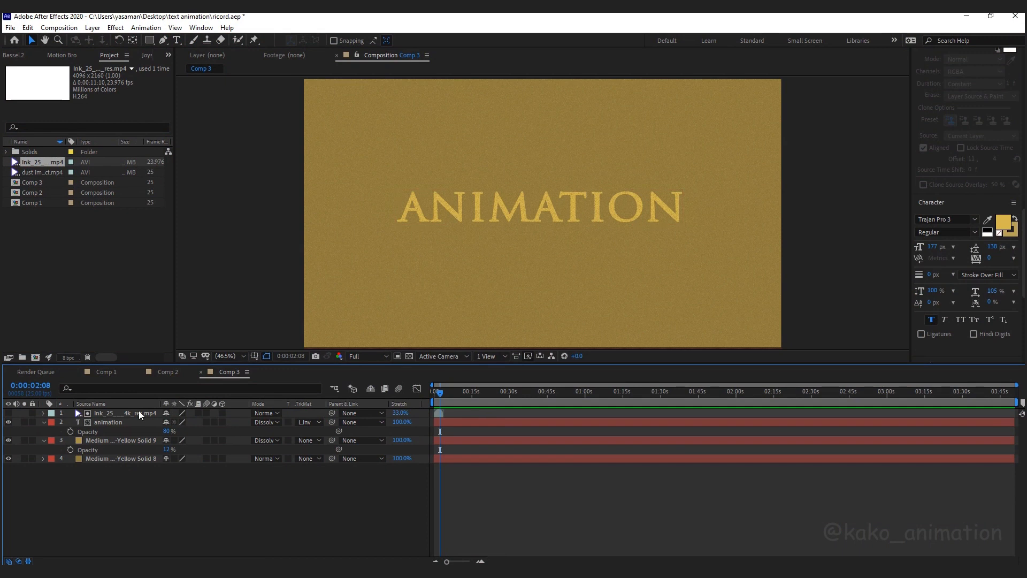
Step: Open the ink clip in its own layer view beside the composition and compare the ink spread with the text reveal
double_click(125, 413)
left_click(243, 53)
left_click_drag(212, 56, 191, 97)
left_click(436, 393)
key("space")
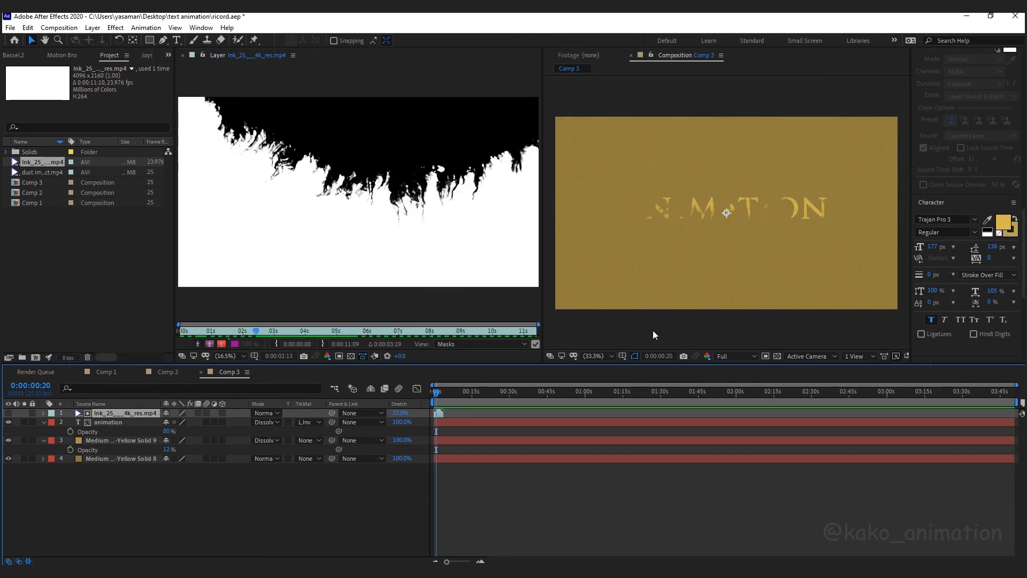
key("space")
left_click_drag(213, 49, 747, 62)
left_click(450, 56)
Step: Draw a straight horizontal line above the text on a new shape layer with an 8 px stroke, extending it to the text's left edge
left_click(163, 40)
left_click(283, 521)
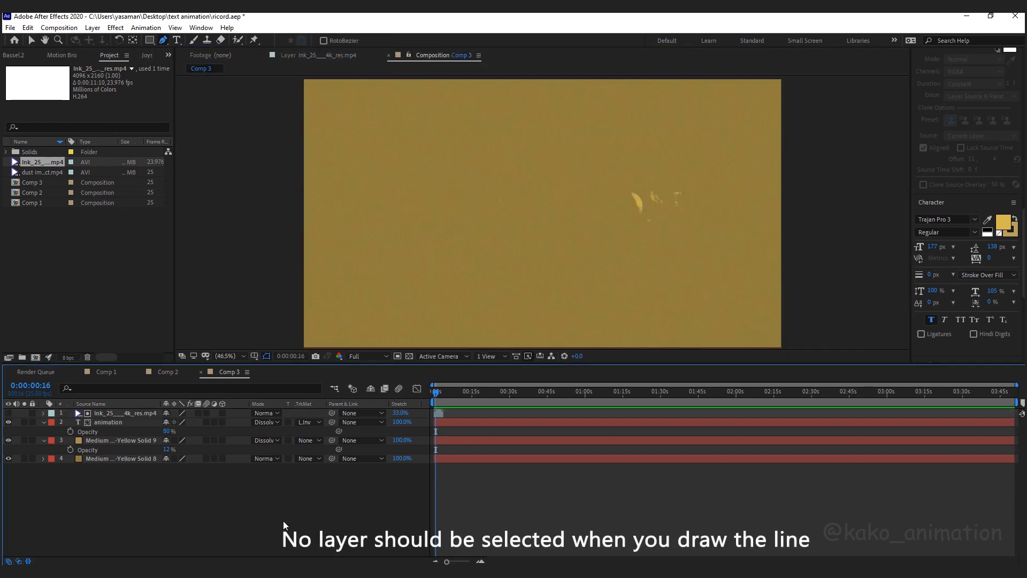
left_click(439, 173)
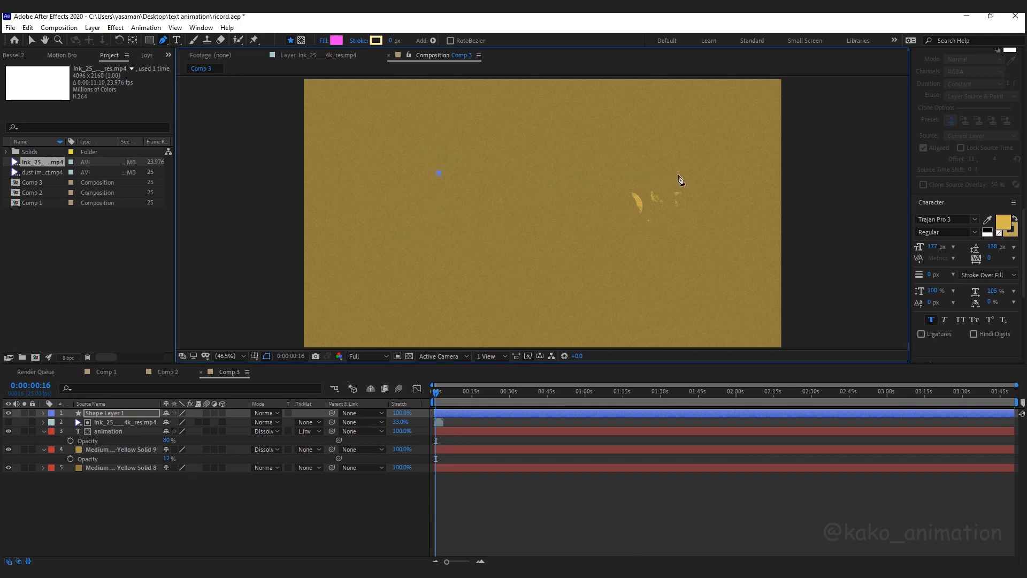
left_click_drag(389, 43, 396, 42)
left_click_drag(437, 394, 440, 395)
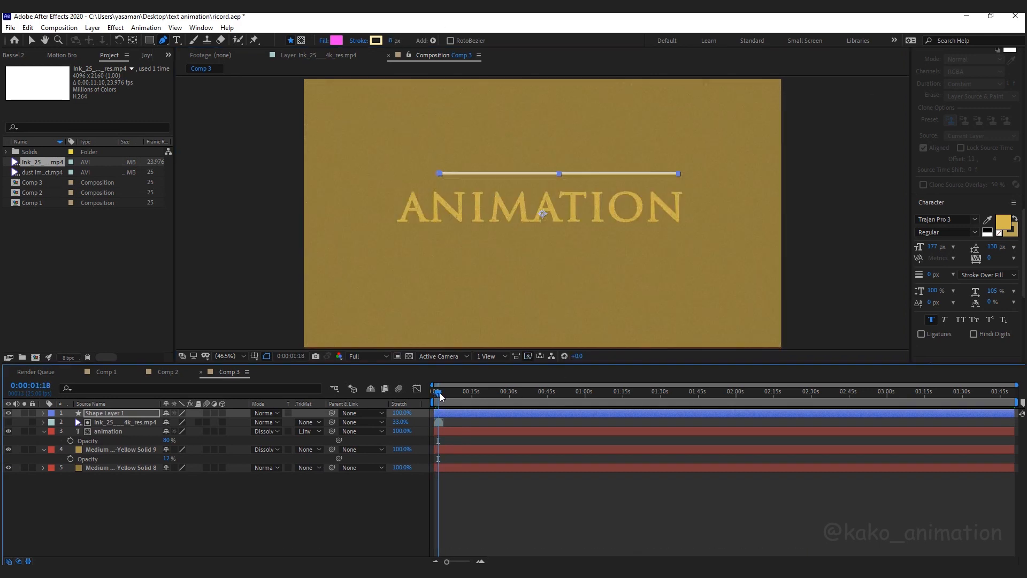
left_click_drag(440, 174, 406, 175)
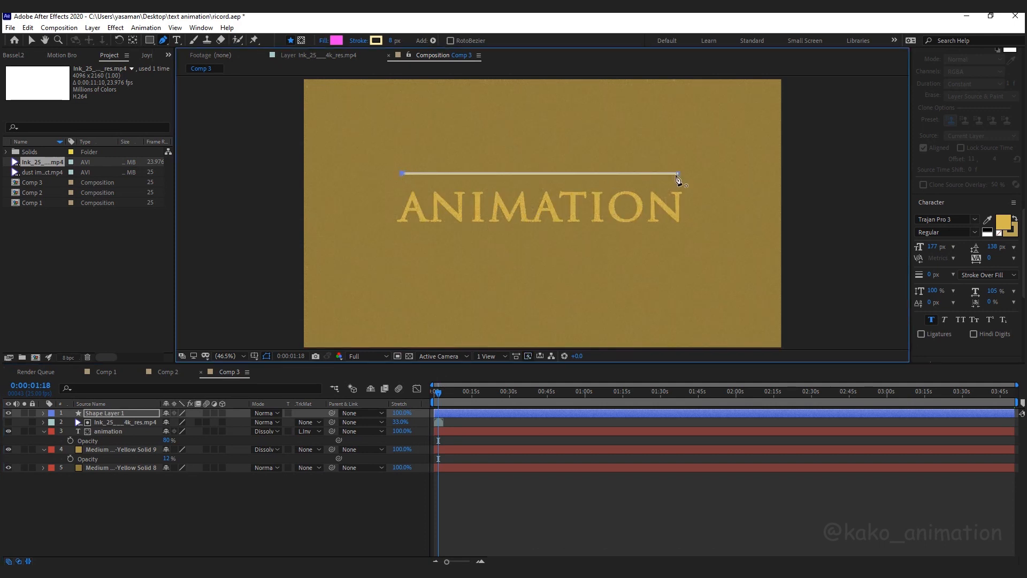
Step: Move the line closer to the top of the text and centre its anchor point
left_click(95, 412)
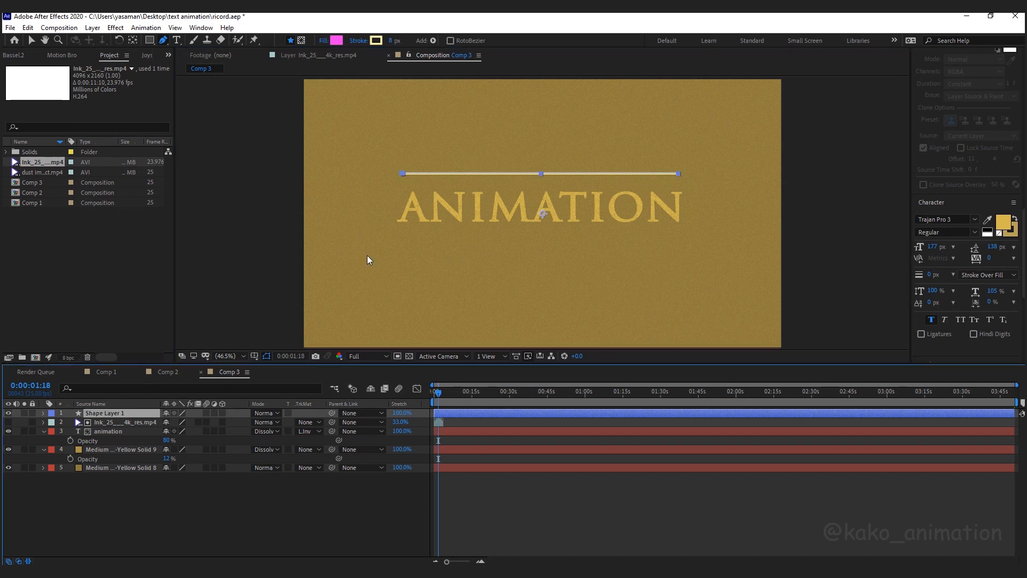
left_click(28, 43)
left_click_drag(570, 175, 563, 183)
key("ctrl+alt+Home")
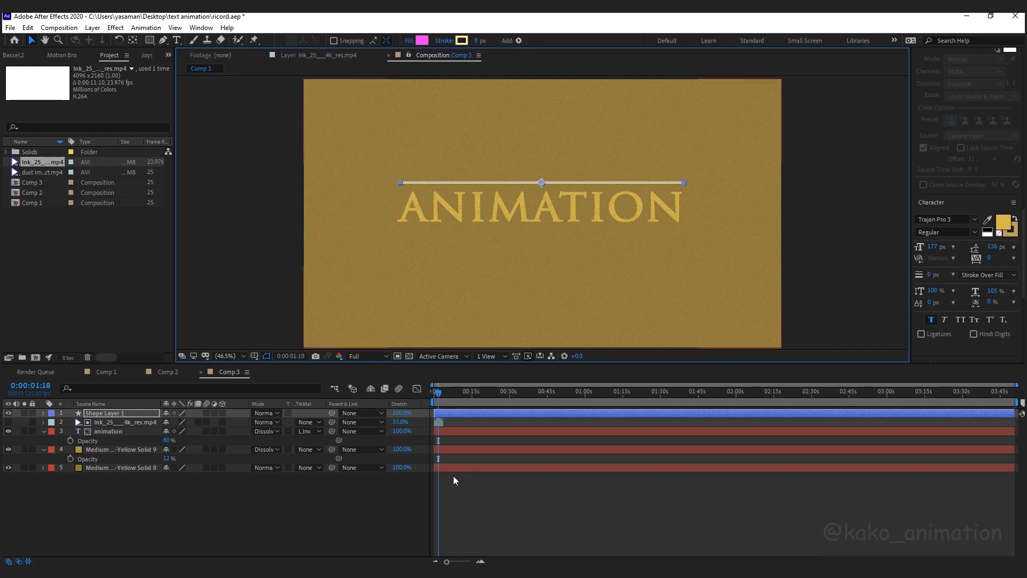
Step: Set the line layer's blending mode to Dissolve and its opacity to 80%
left_click(259, 415)
left_click(258, 416)
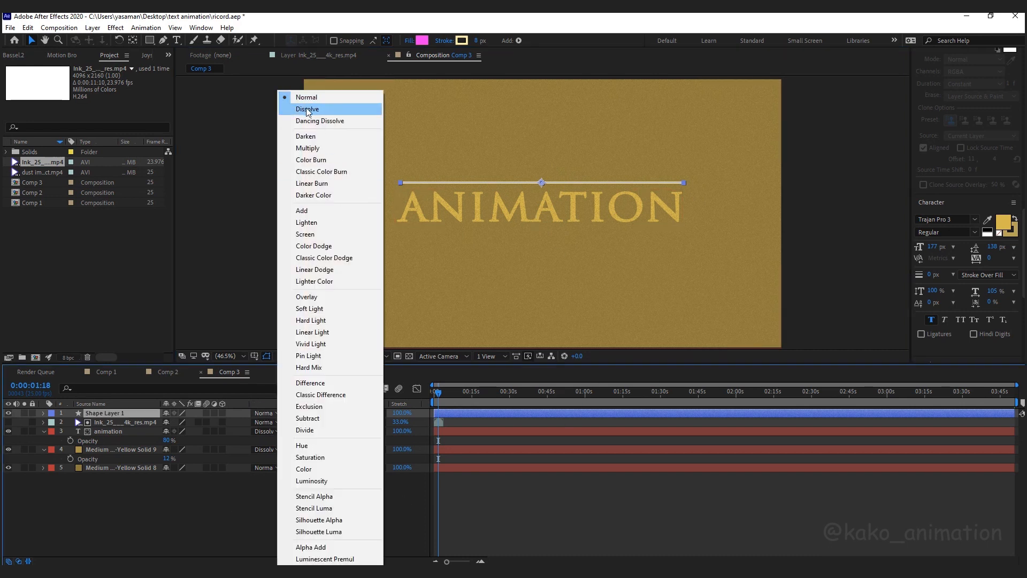
left_click(305, 109)
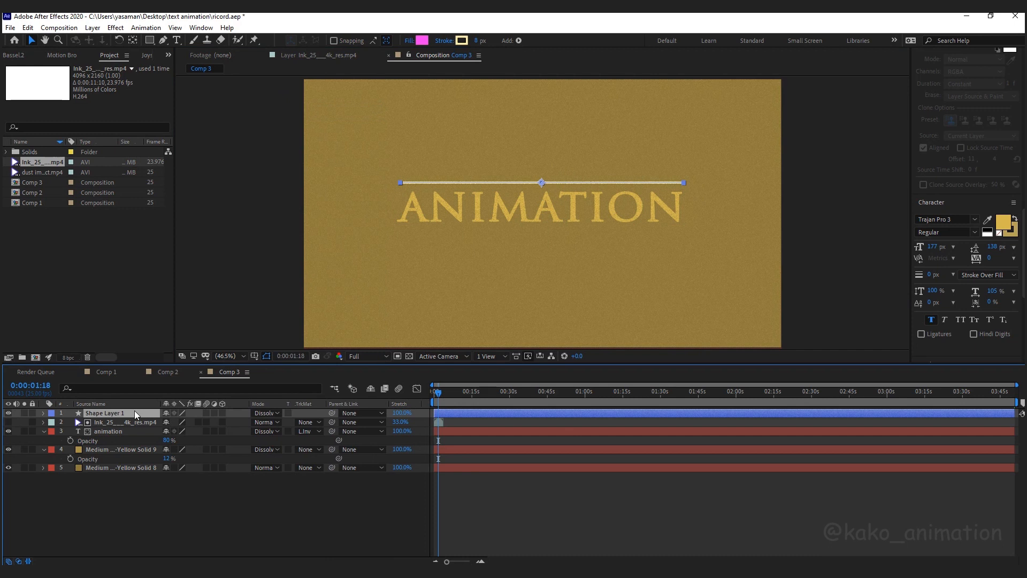
key("t")
left_click(169, 422)
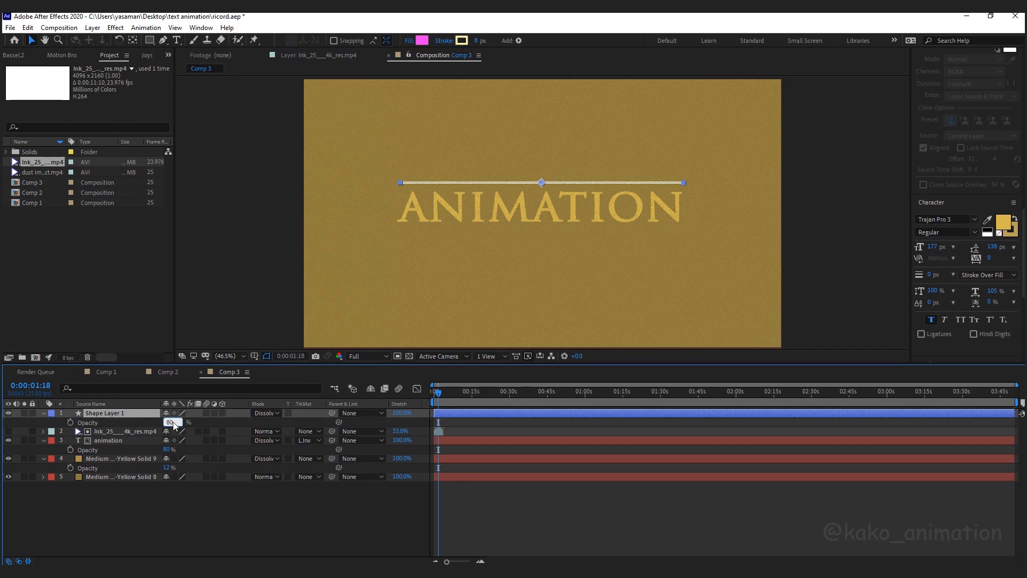
key("Return")
Step: Add Trim Paths to the line's shape layer
left_click(44, 412)
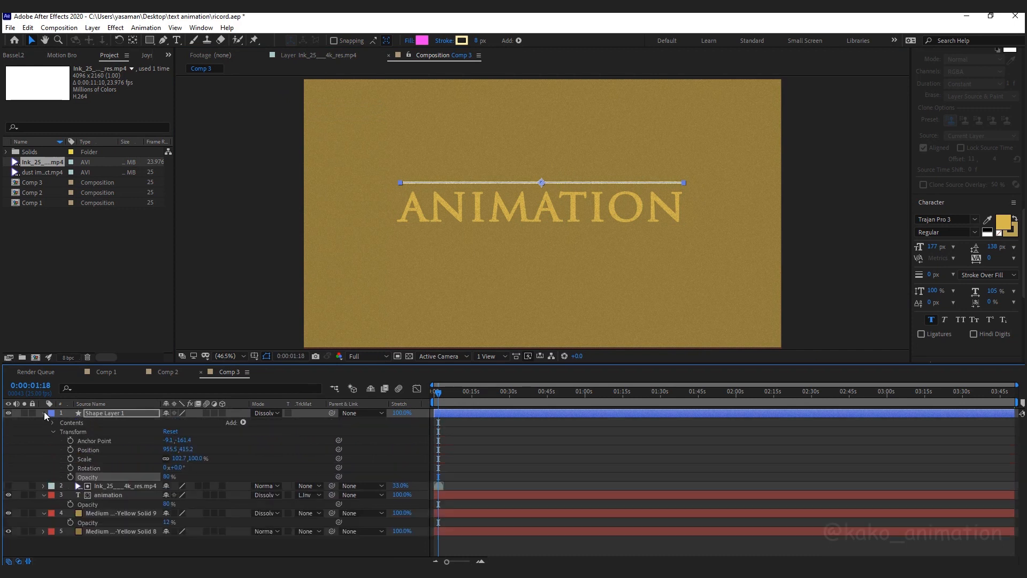
left_click(243, 422)
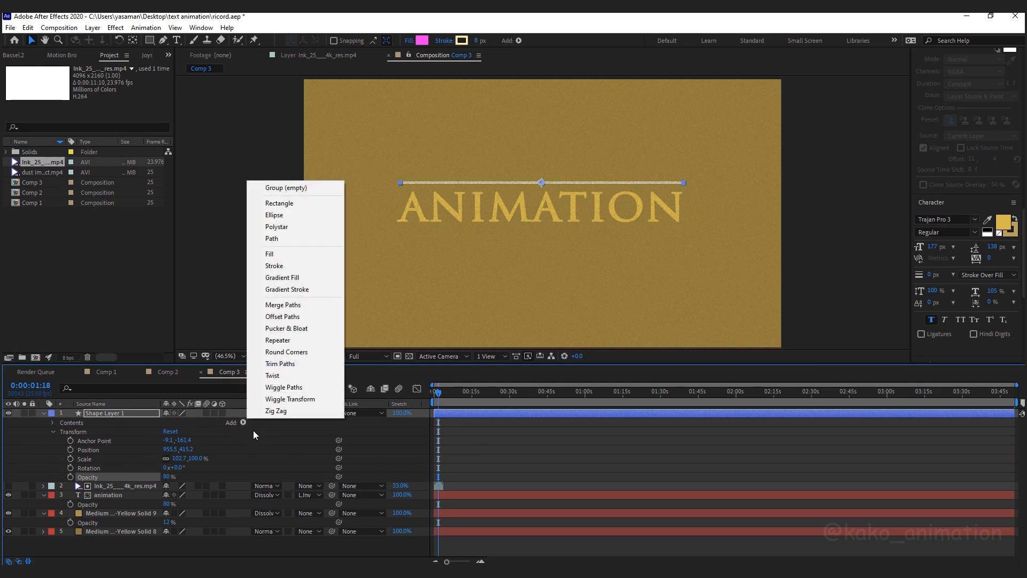
left_click(269, 365)
Step: Keyframe the line's Trim Paths End from 0% at the composition start to 100% at 0:00:01:12
key("equal")
key("equal")
key("equal")
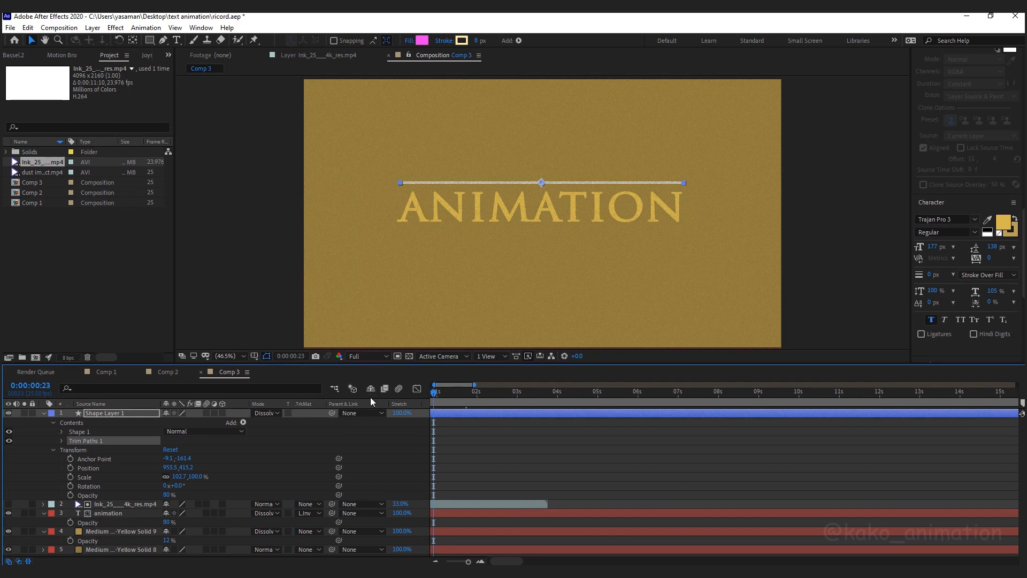
key("Home")
left_click(62, 440)
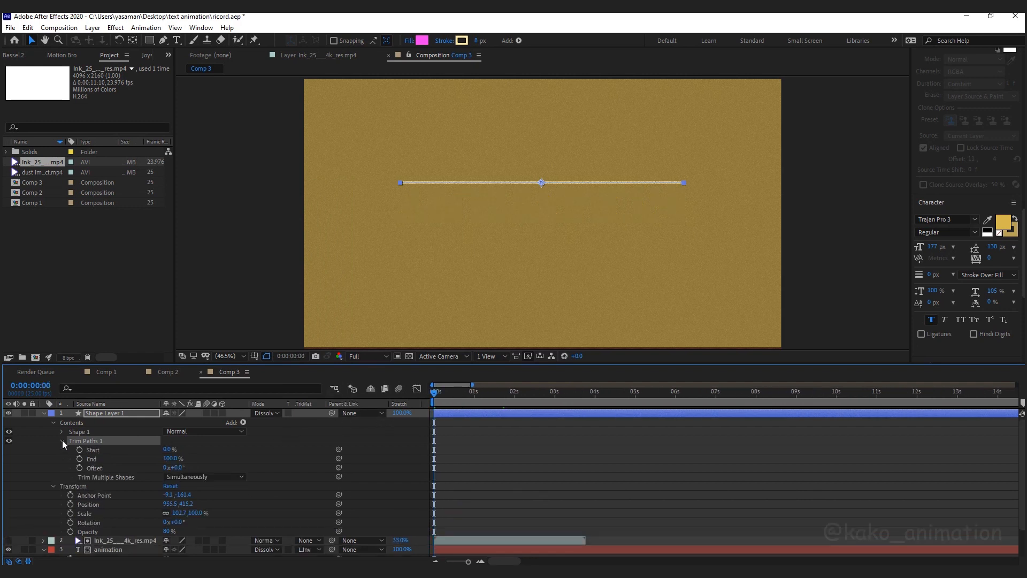
left_click(79, 458)
type("0")
key("Return")
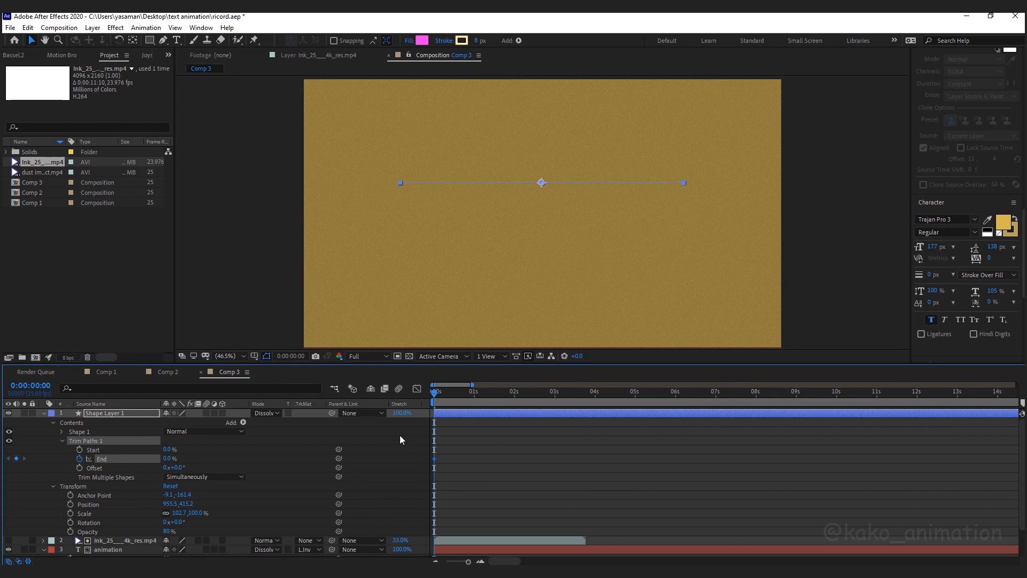
left_click_drag(452, 393, 493, 392)
left_click_drag(167, 458, 308, 454)
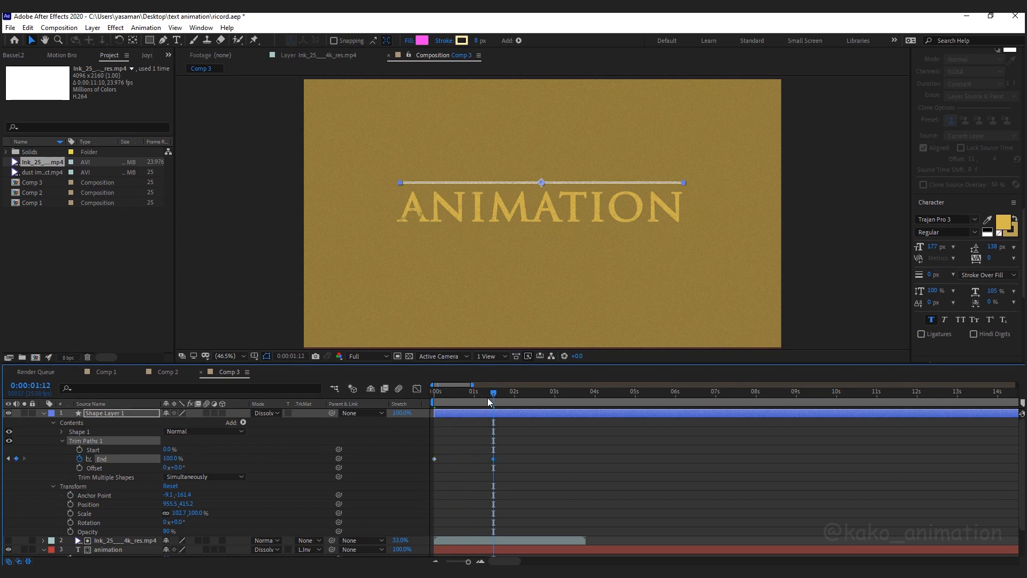
Step: Delay the first Trim Paths End keyframe to about 0.6 seconds to match the line's timing to the text reveal, and preview it
key("Home")
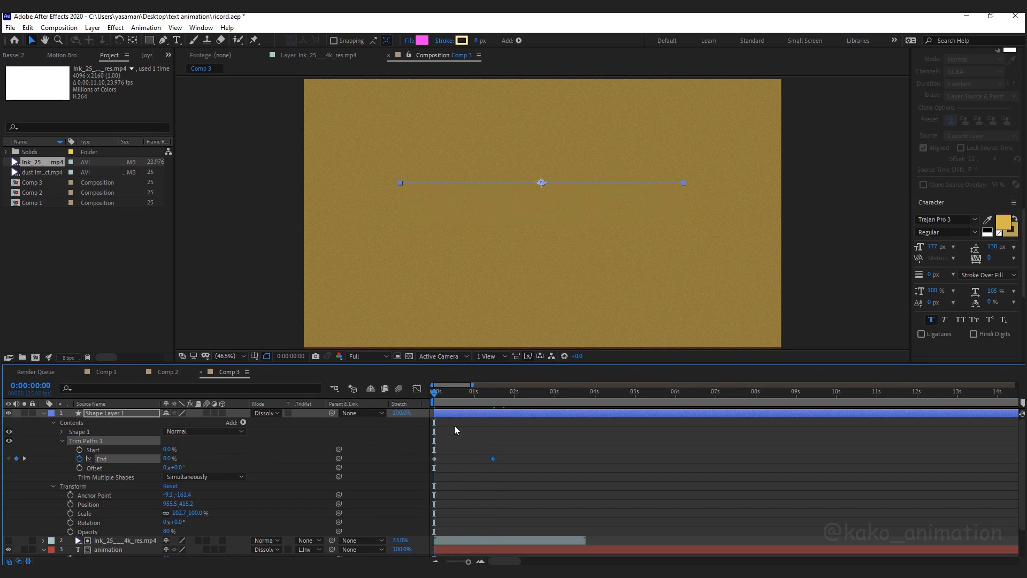
key("space")
left_click_drag(435, 459, 451, 459)
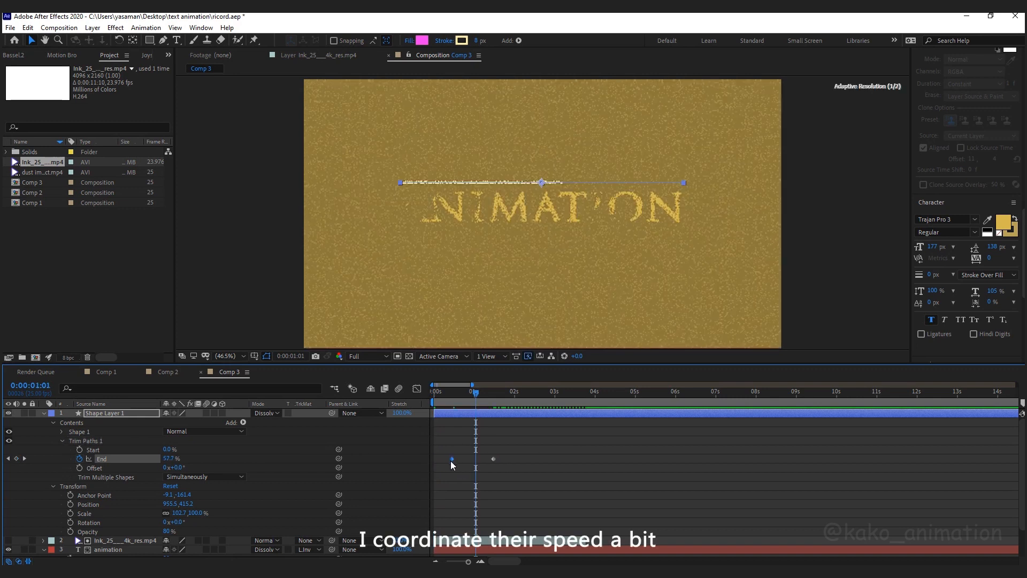
left_click_drag(441, 393, 454, 393)
left_click_drag(452, 458, 461, 459)
mouse_move(456, 393)
left_mouse_down()
mouse_move(469, 393)
mouse_move(458, 389)
left_mouse_up()
key("space")
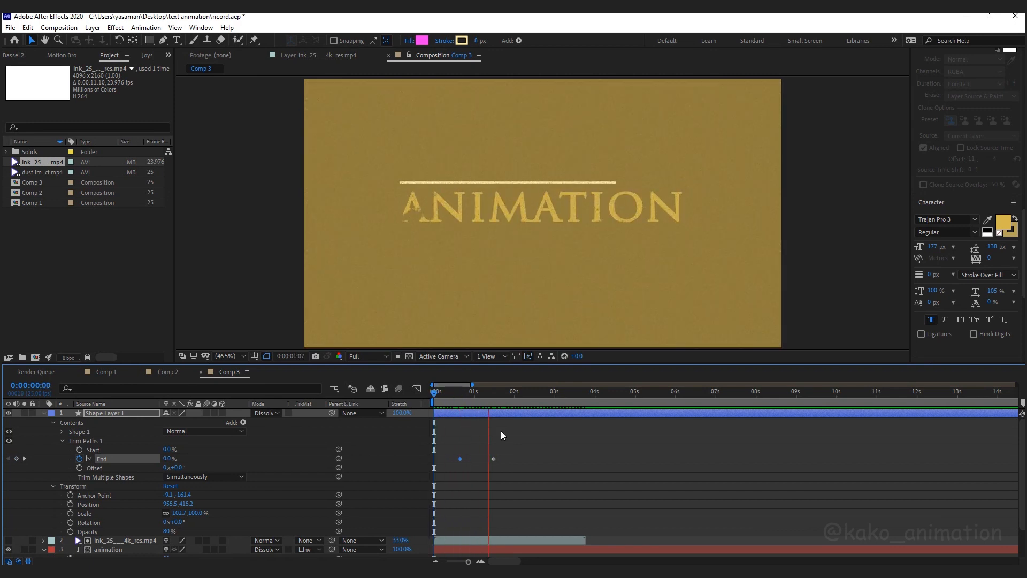
Step: Duplicate the animated line's shape layer
left_click(110, 415)
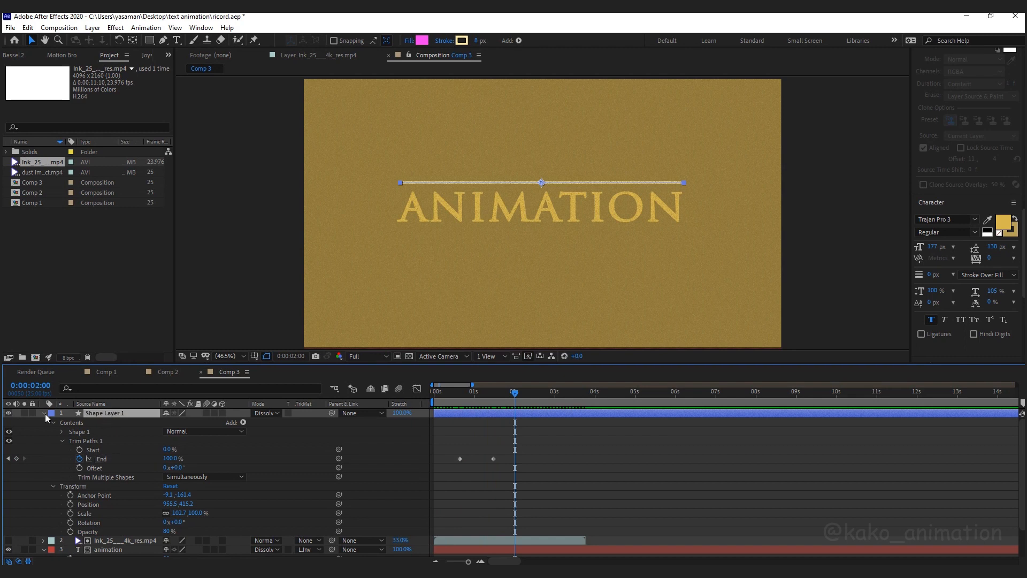
left_click(45, 413)
key("ctrl+d")
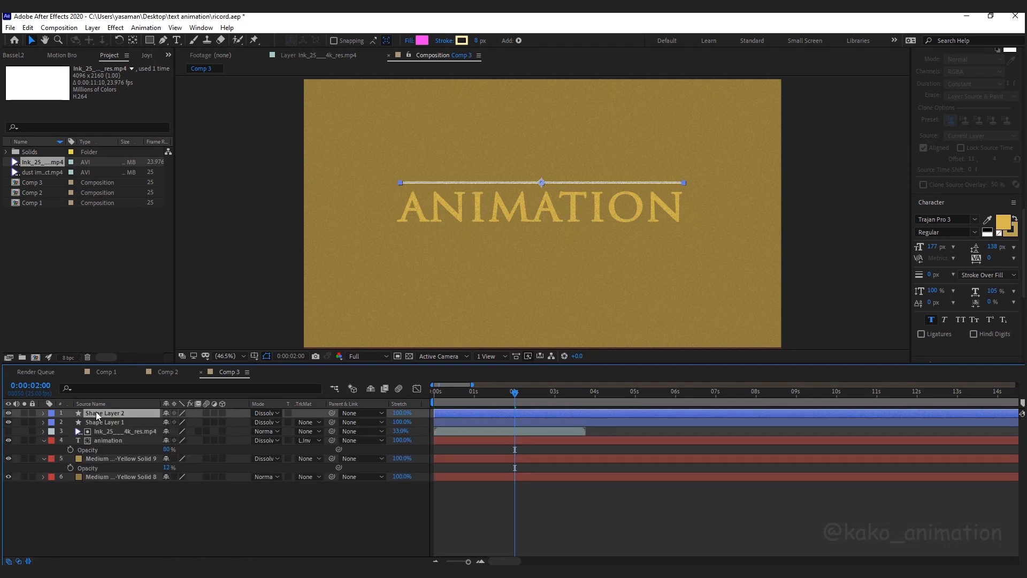
Step: Flip the duplicated line horizontally and position it just below the text
right_click(96, 412)
mouse_move(177, 156)
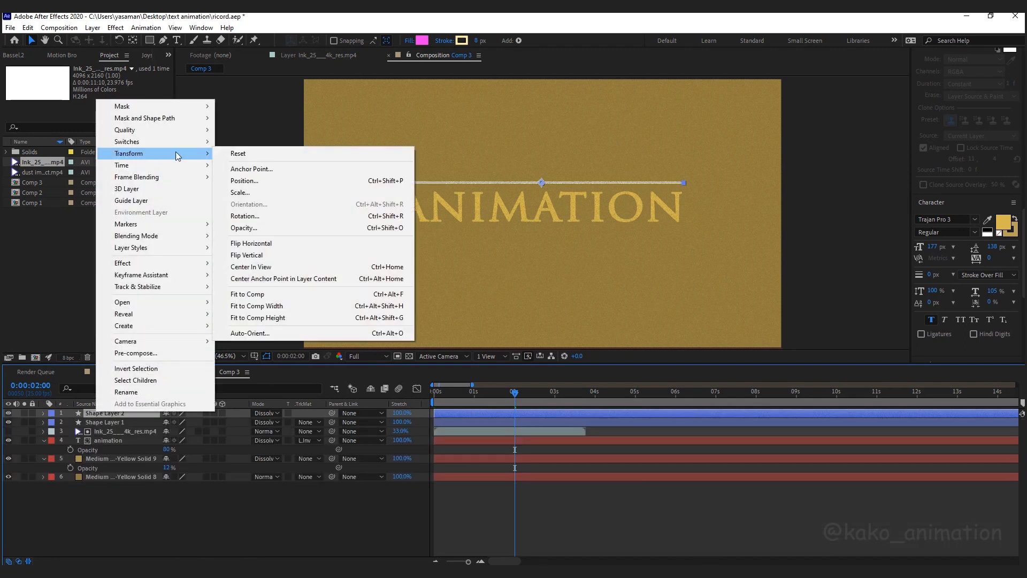
left_click(262, 243)
left_click_drag(541, 186, 540, 232)
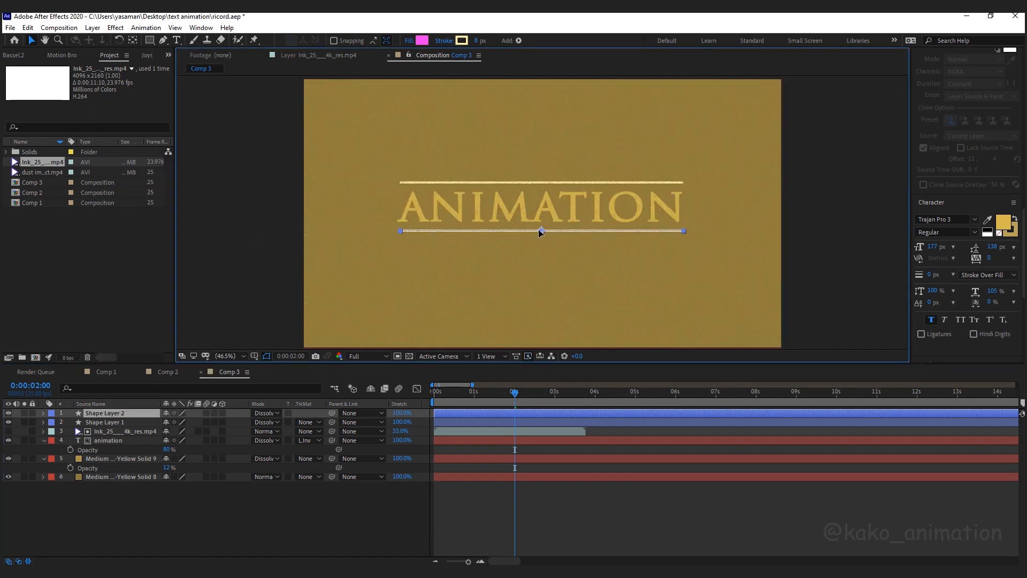
Step: Preview the text reveal together with both animated lines
left_click_drag(516, 392, 472, 396)
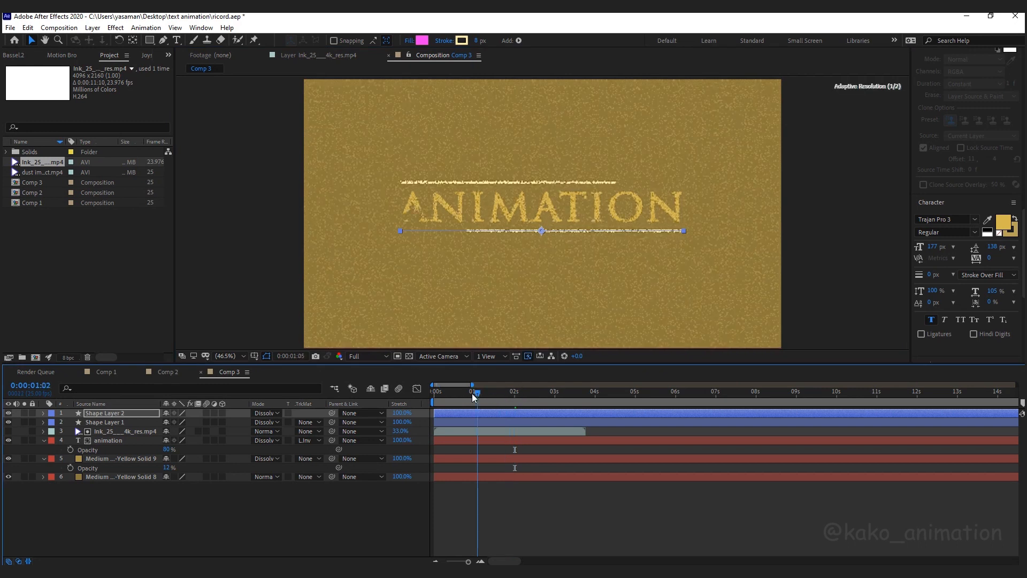
key("space")
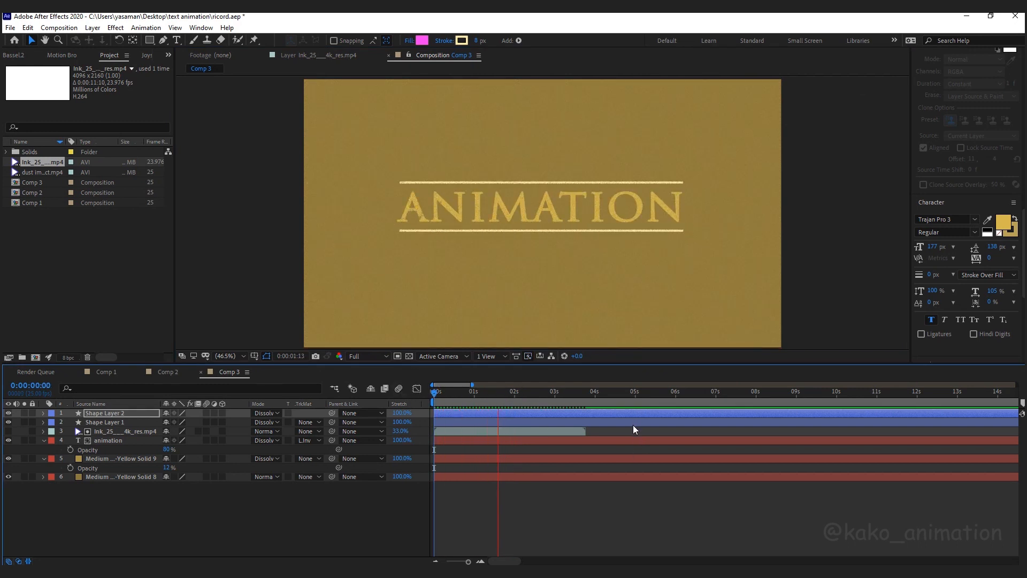
key("space")
Step: Parent both line shape layers and the ink matte layer to the animation text layer
left_click(120, 423, "ctrl")
left_click(124, 427, "ctrl")
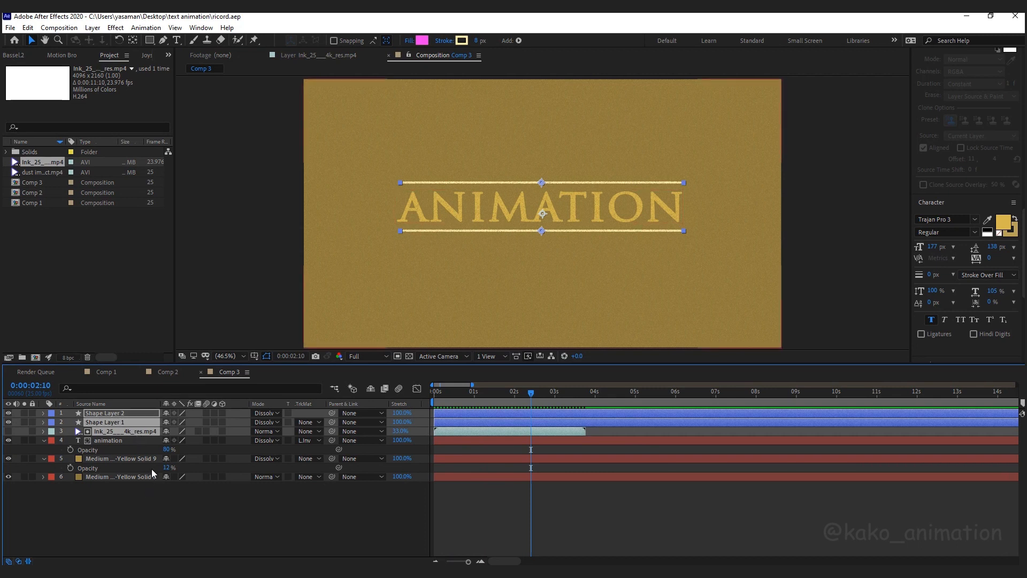
left_click_drag(332, 413, 113, 441)
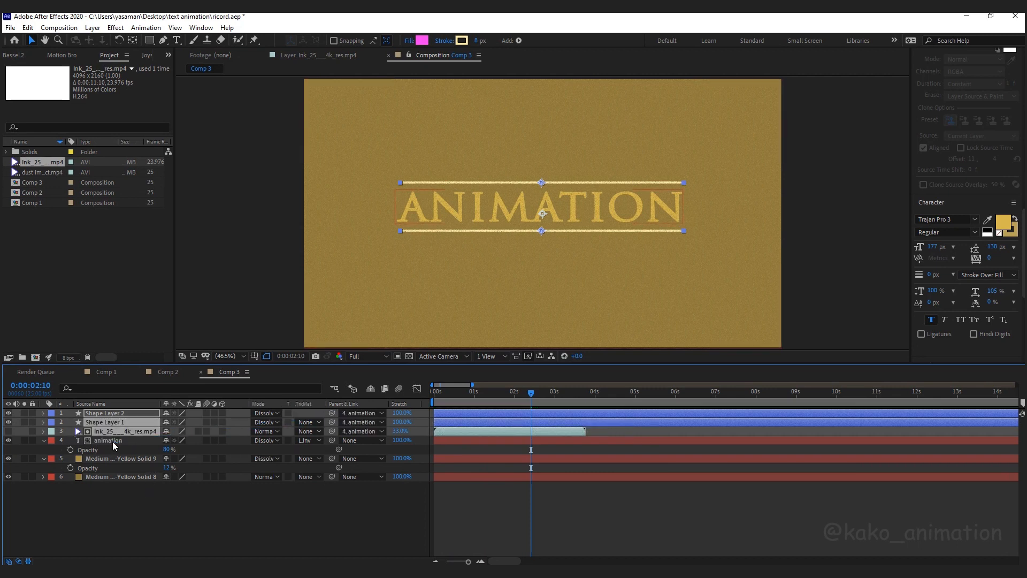
Step: Keyframe the text layer's Position and Scale at 0:00:01:00, and separate Position into X and Y dimensions
left_click(44, 440)
left_click(44, 439)
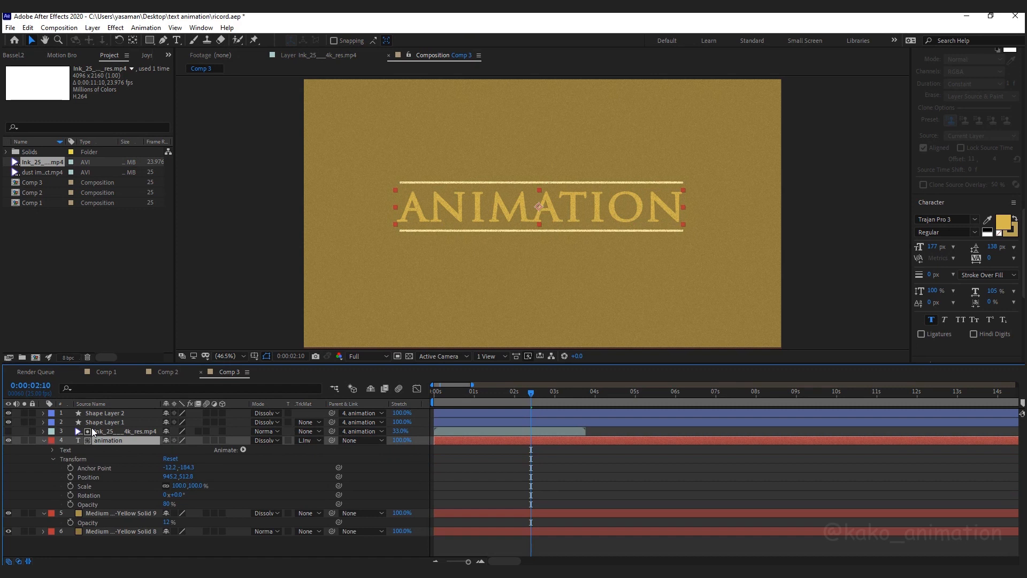
left_click(474, 394)
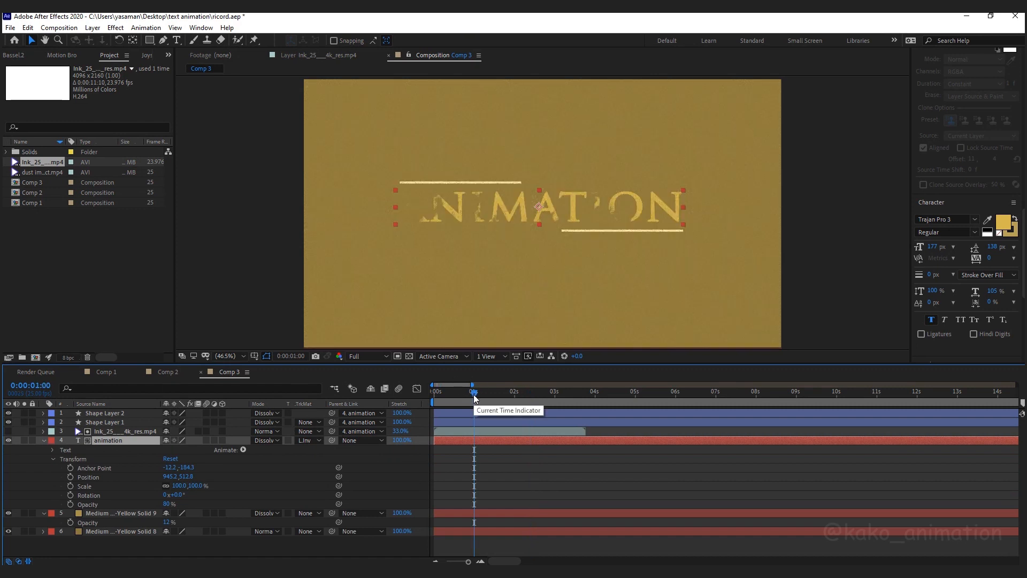
left_click(70, 476)
left_click(71, 485)
right_click(103, 476)
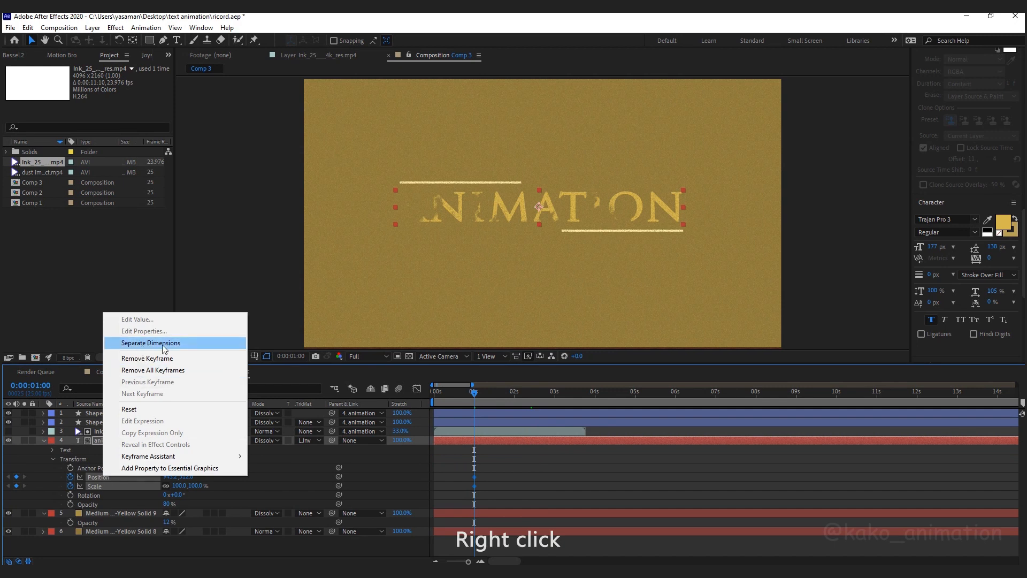
left_click(144, 343)
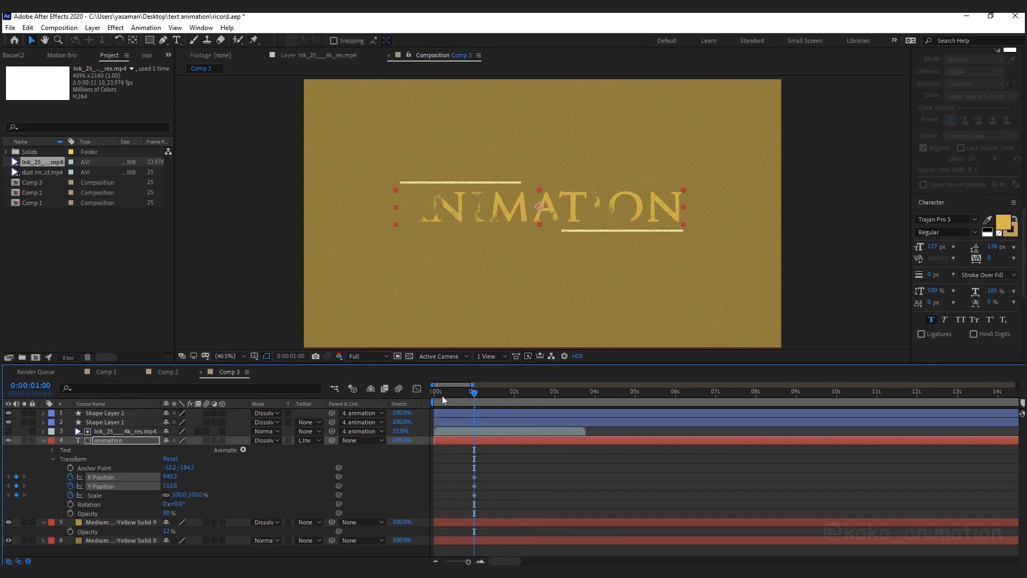
Step: At the composition start, set the text's Y Position to 476.8 and its Scale to 95%
left_click_drag(441, 396, 390, 393)
left_click(176, 494)
type("95")
key("Return")
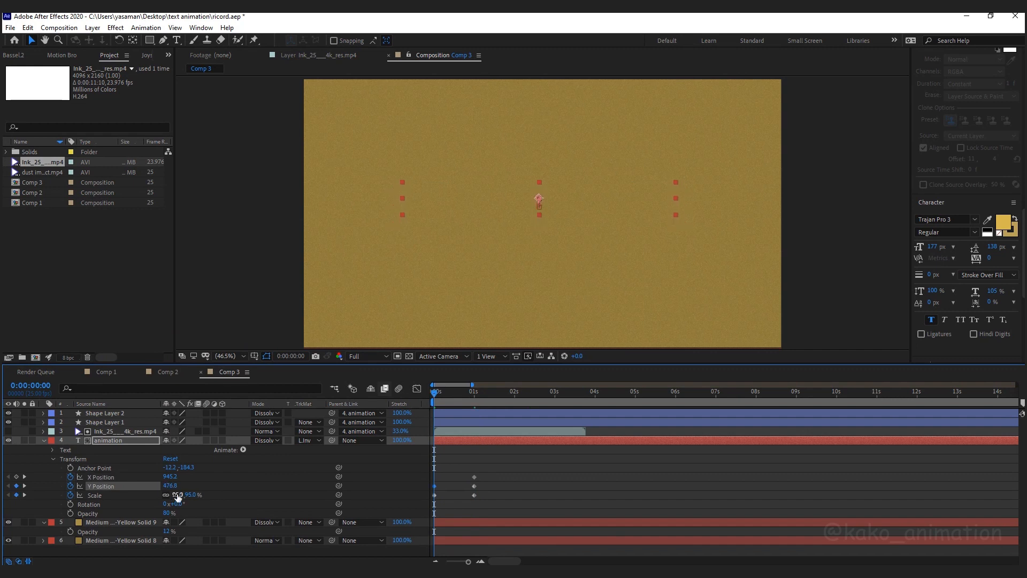
Step: Apply easing to the text's position and scale keyframes, shift them about 0.4 seconds later, and preview the motion
left_click_drag(492, 465, 428, 504)
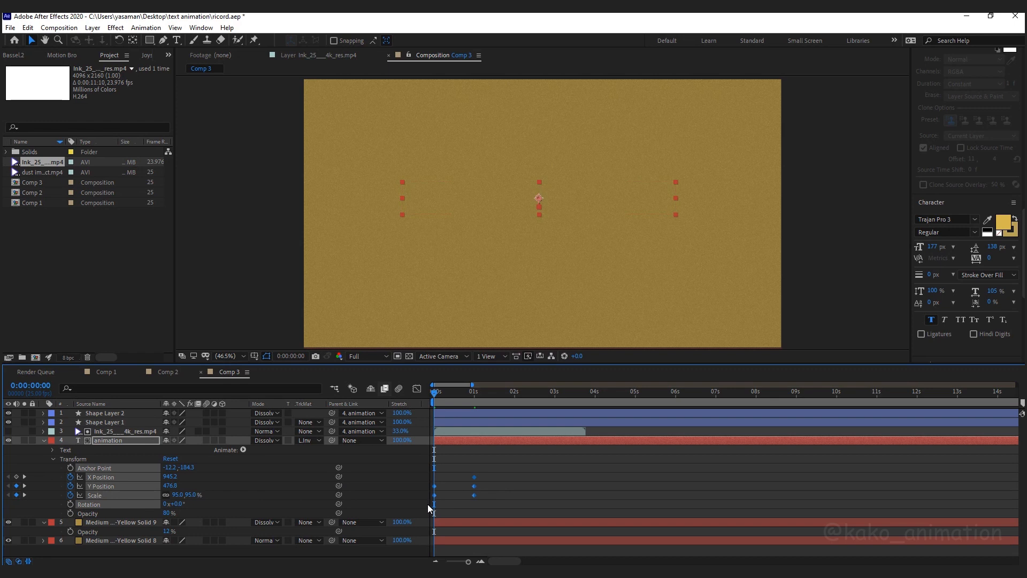
left_click(409, 485)
left_click_drag(434, 395, 485, 396)
key("space")
left_click_drag(504, 460, 450, 486)
left_click_drag(485, 395, 432, 398)
key("space")
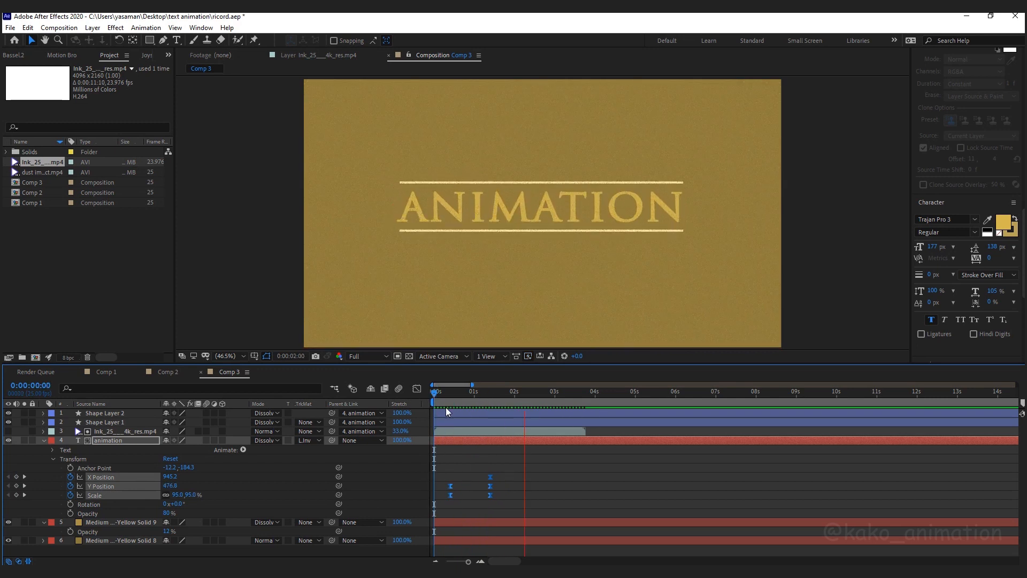
Step: End the work area at 0:00:02:08 and return to the composition start
left_click_drag(533, 395, 528, 397)
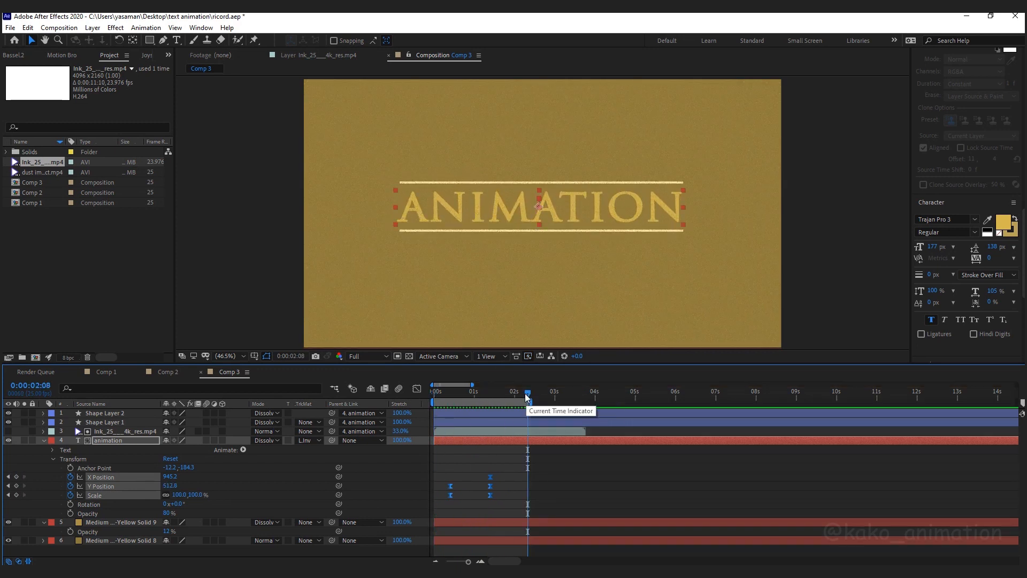
key("n")
key("Home")
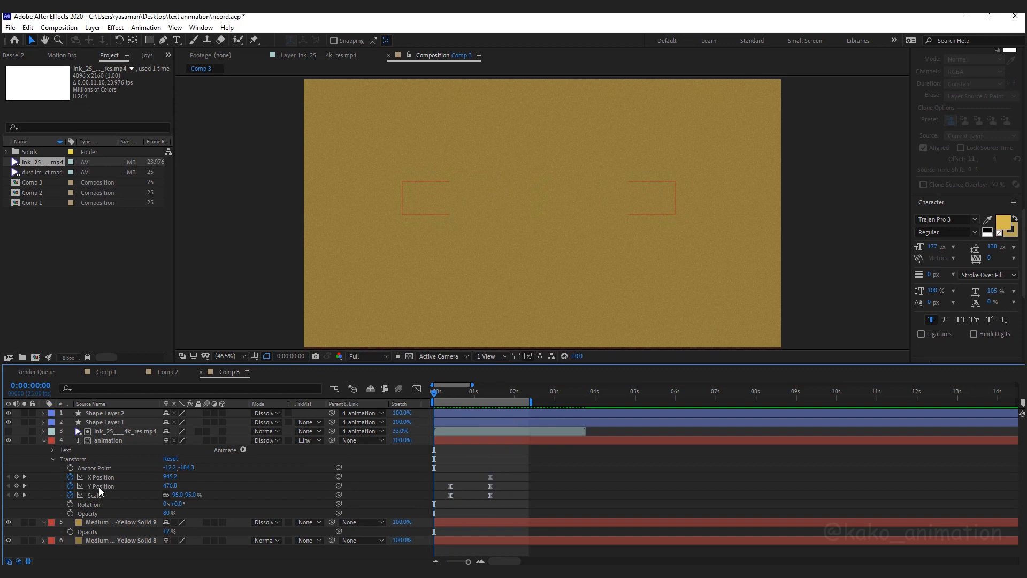
Step: Lengthen the ease into the text's last Y Position keyframe in its graph and preview the motion
left_click(98, 487)
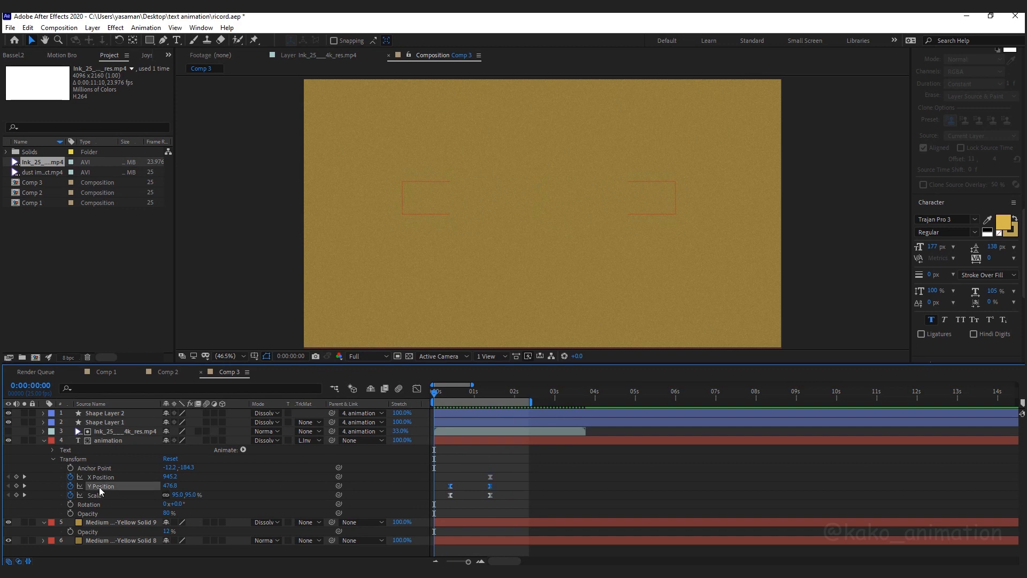
left_click(417, 389)
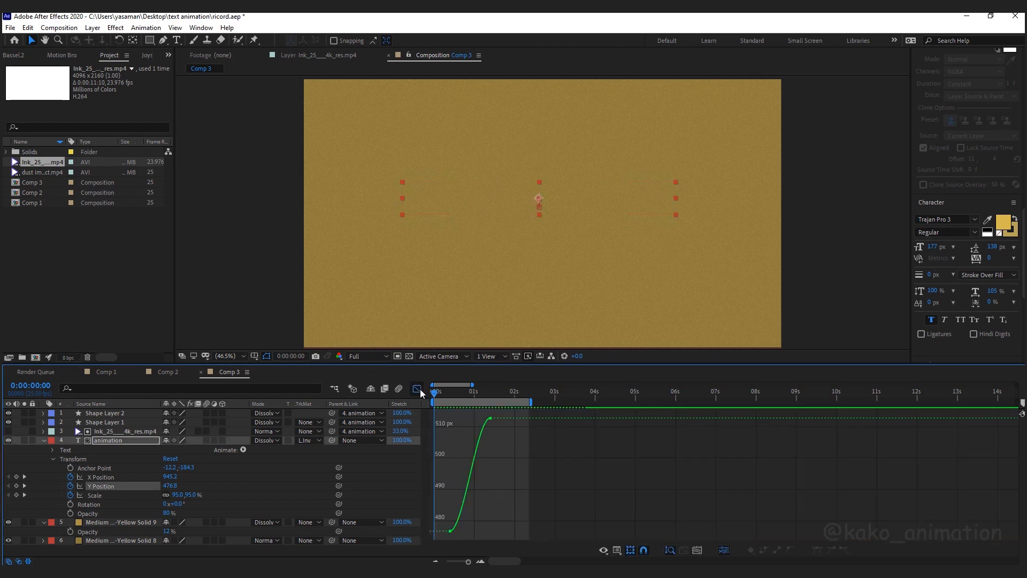
left_click(480, 423)
left_click_drag(478, 421, 466, 421)
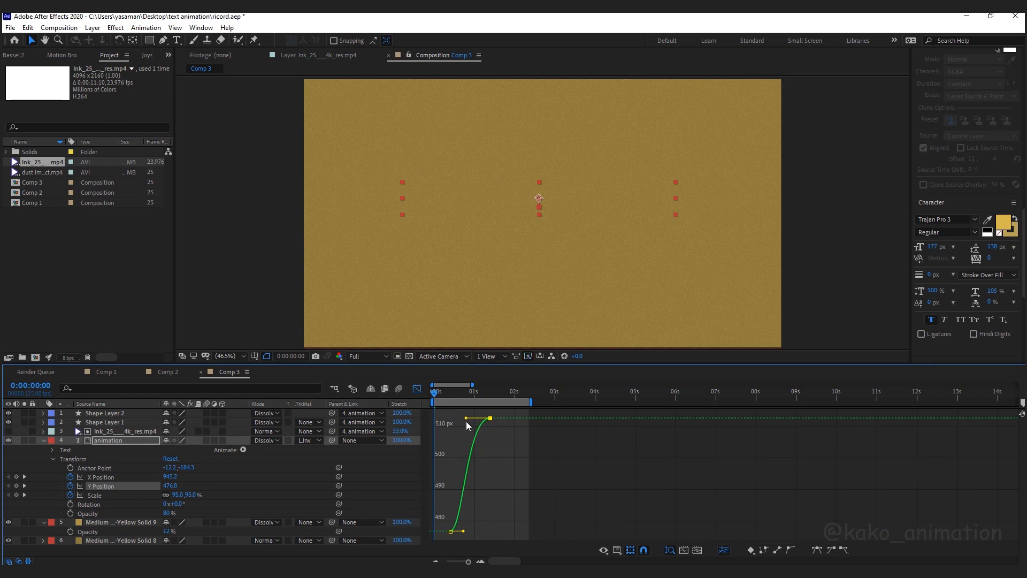
key("space")
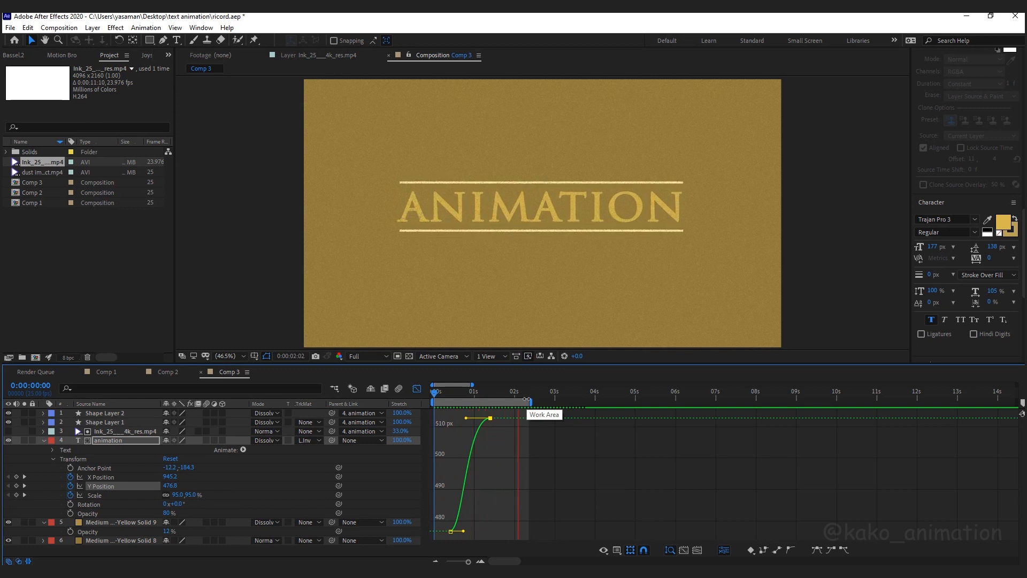
left_click(514, 386)
left_click(418, 389)
Step: Add the dust impact green screen footage as the top layer, scale it to 313%, and move it up in the frame
left_click_drag(41, 171, 117, 412)
key("s")
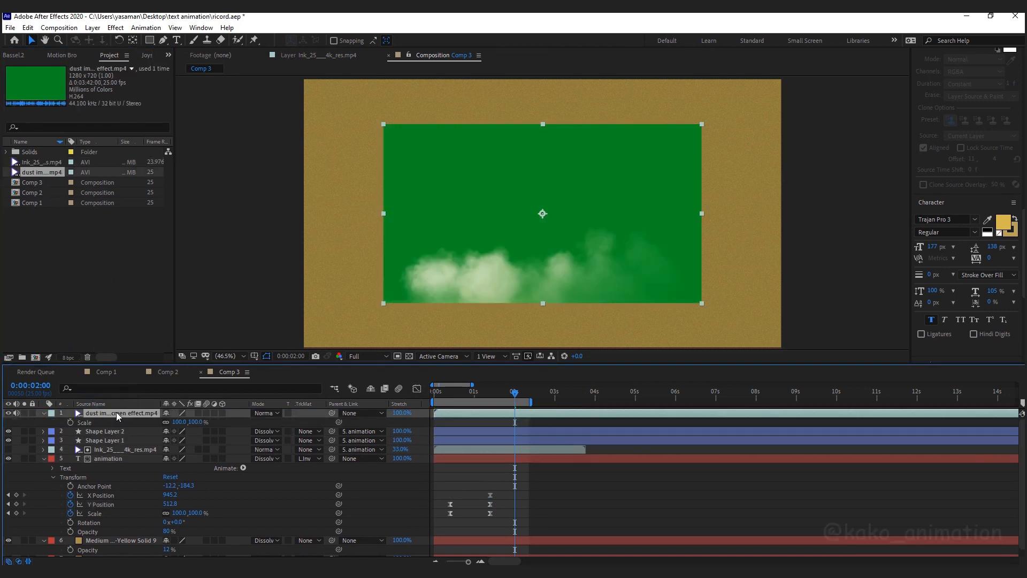
left_click(180, 421)
type("313")
key("Return")
left_click_drag(644, 268, 644, 123)
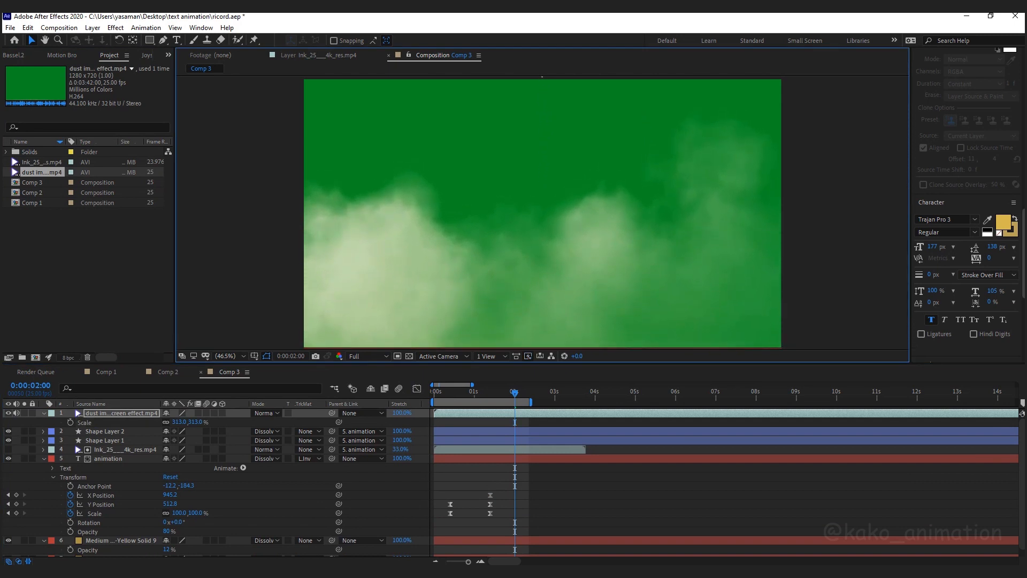
Step: Apply Keylight (1.2) to the dust layer and key out its green background as the Screen Colour
key("ctrl+5")
left_click(973, 86)
type("ker")
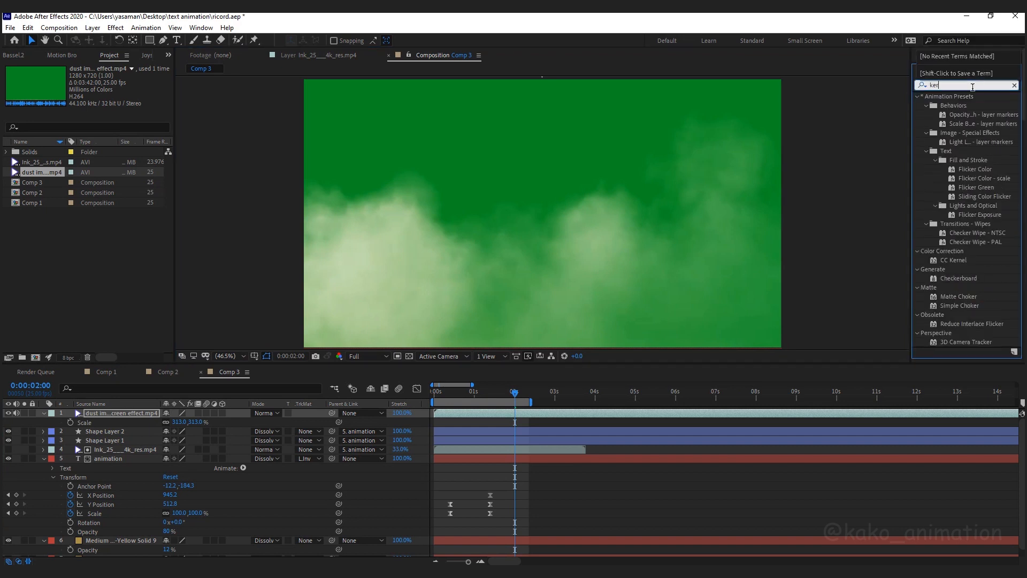
key("BackSpace")
type("y")
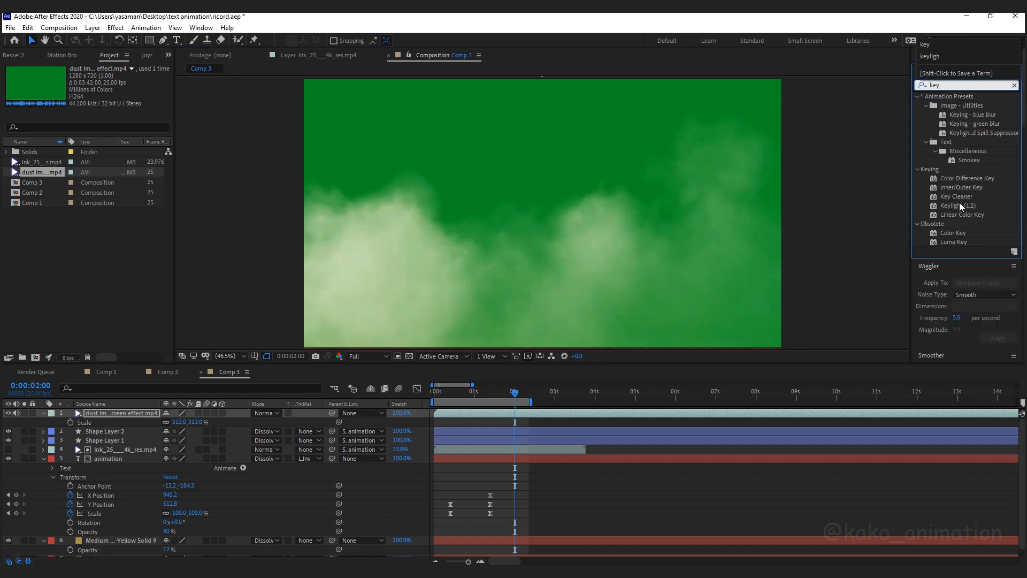
double_click(942, 206)
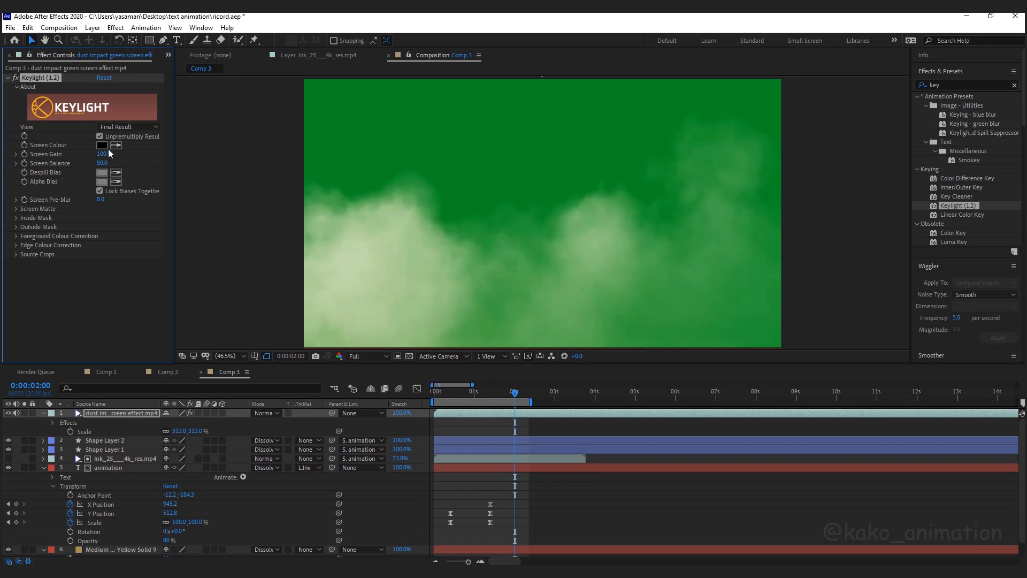
left_click(324, 130)
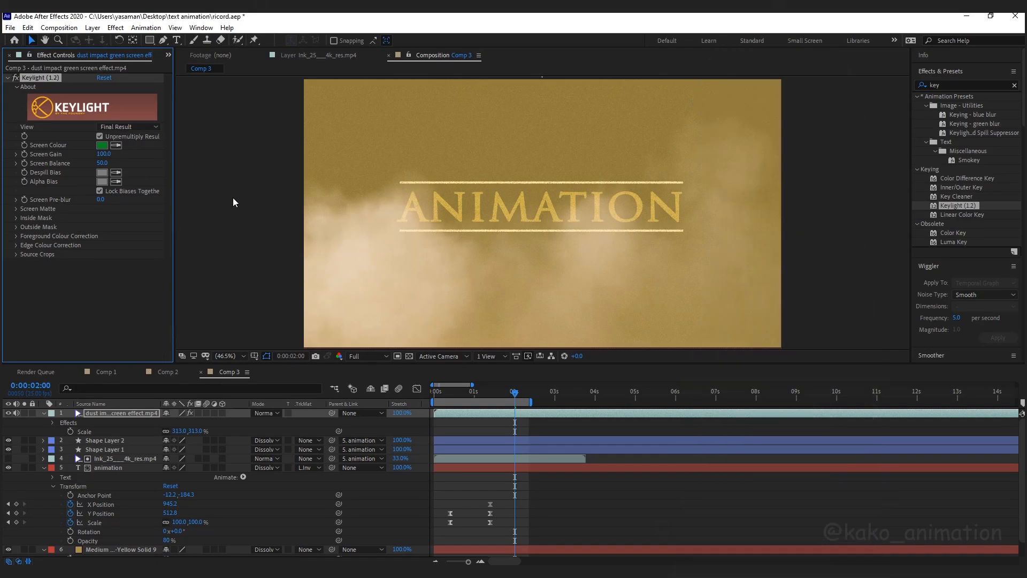
Step: Speed up the dust footage with a 55% time stretch and preview it
mouse_move(479, 392)
left_mouse_down()
mouse_move(435, 394)
mouse_move(468, 396)
left_mouse_up()
left_click(401, 412)
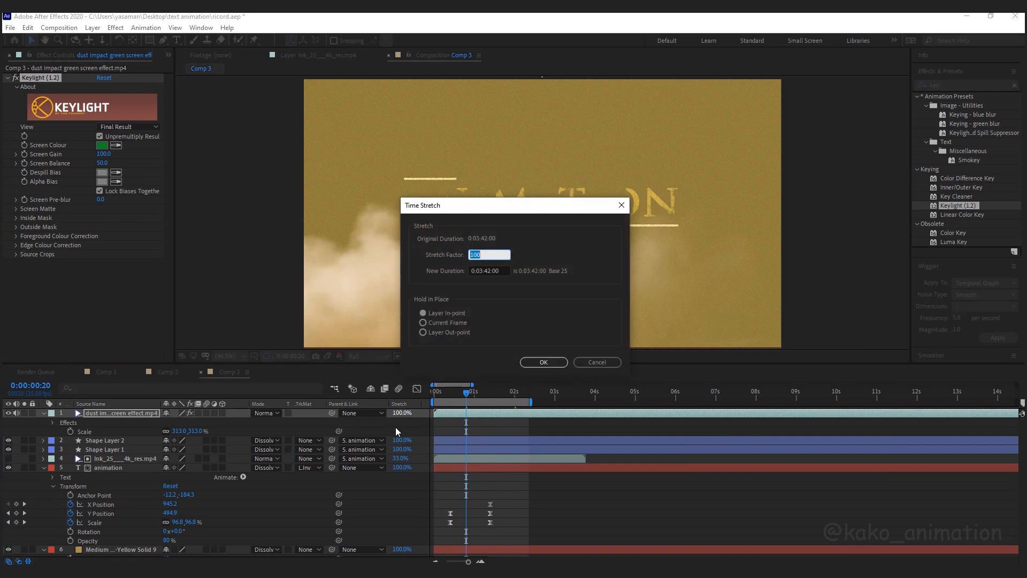
key("Return")
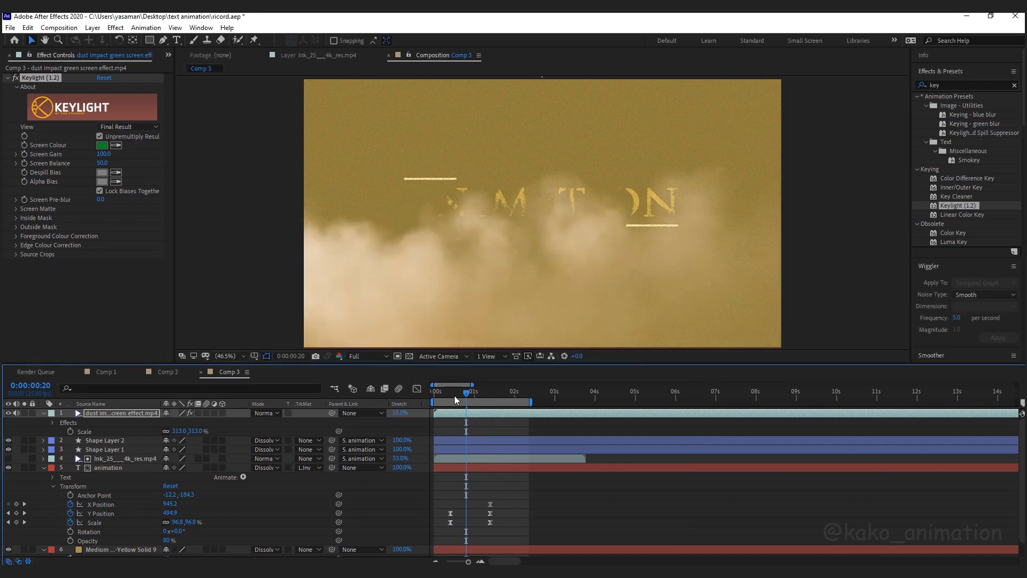
key("space")
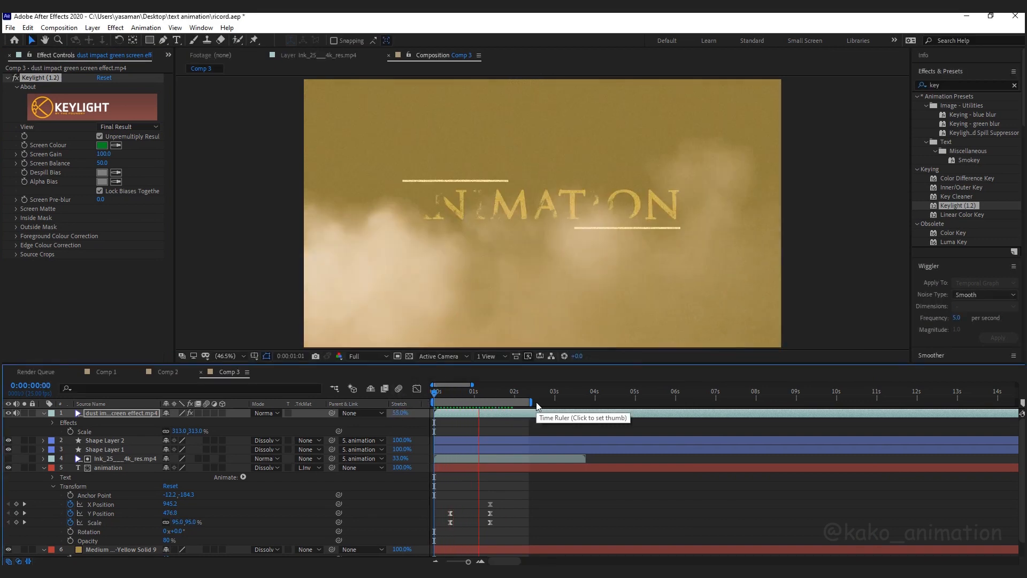
Step: Delay the dust layer's start to about 0.5 seconds and extend the work area to about 5 seconds
left_click(454, 394)
left_click_drag(455, 420, 472, 415)
key("space")
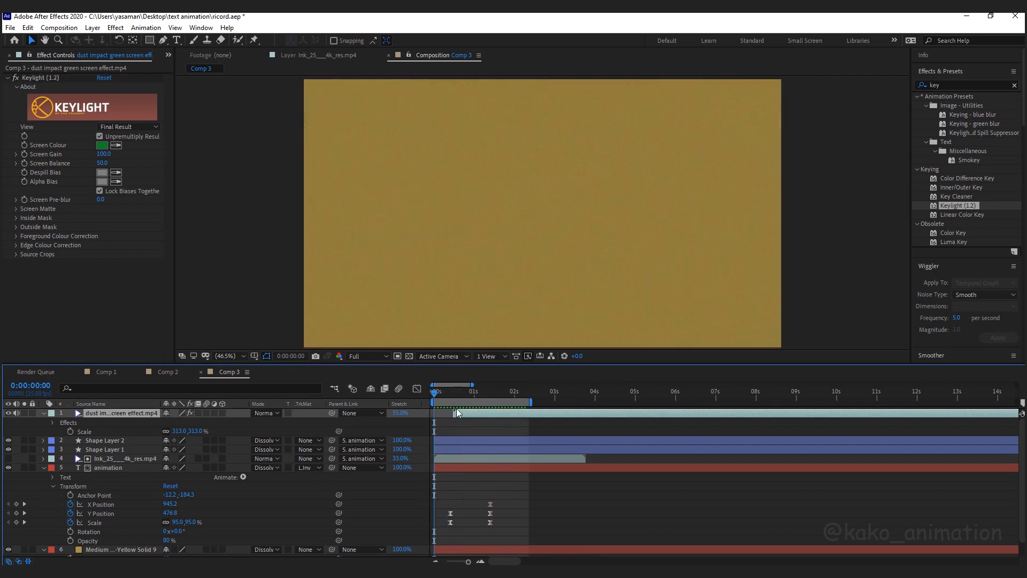
left_click_drag(532, 401, 629, 408)
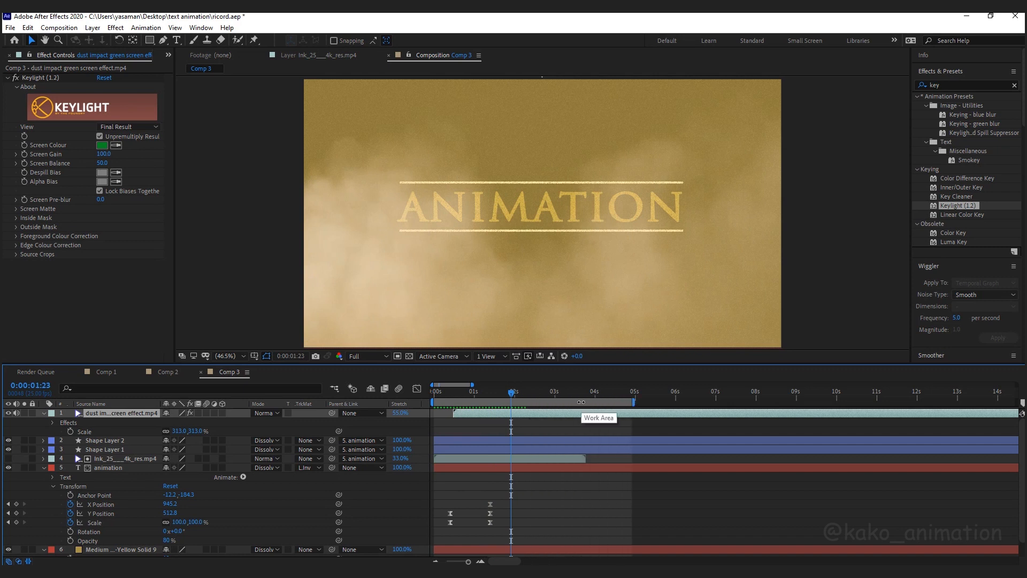
Step: Fade out the dust layer with Opacity keyframes of 100% at 0:00:01:14 and 0% at 0:00:02:11, and preview it
left_click(535, 392)
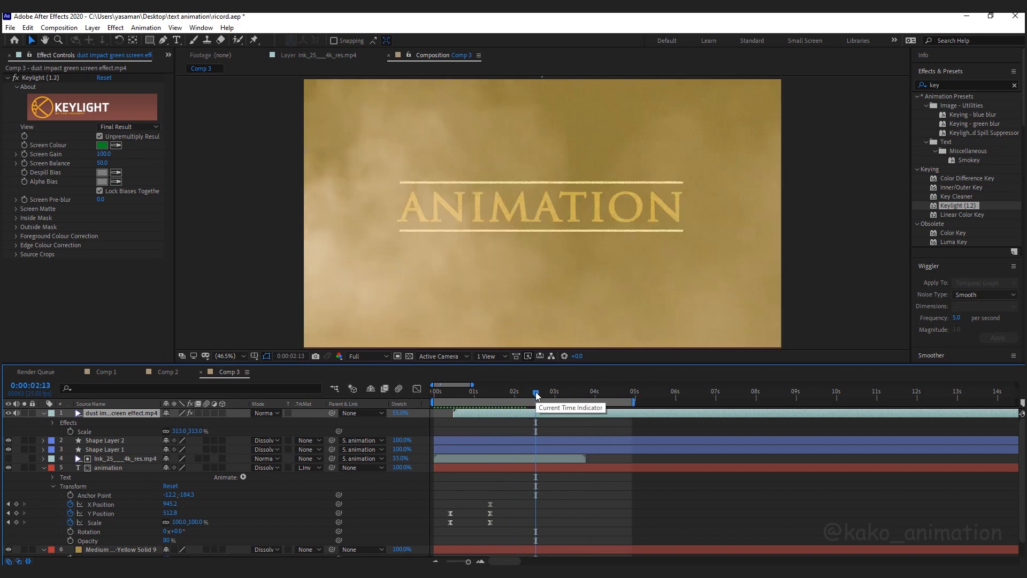
key("alt+shift+t")
left_click_drag(536, 393, 495, 384)
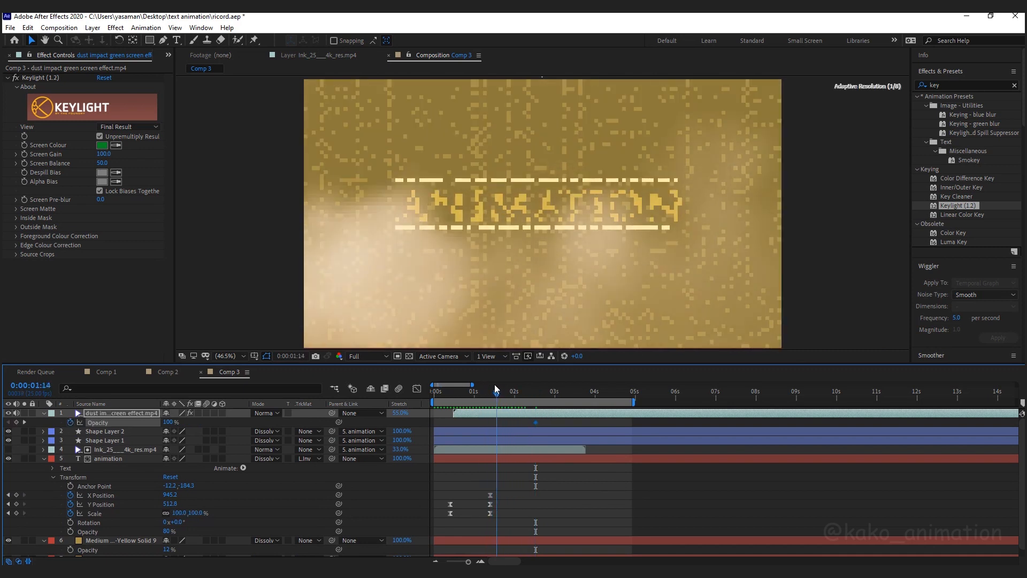
left_click_drag(534, 422, 497, 422)
left_click(532, 393)
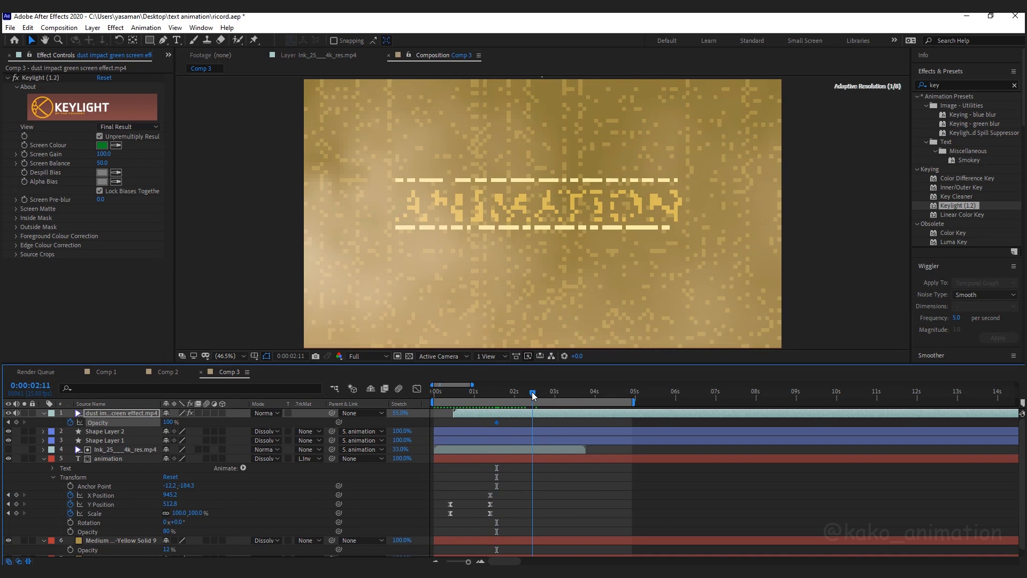
left_click_drag(168, 422, 54, 452)
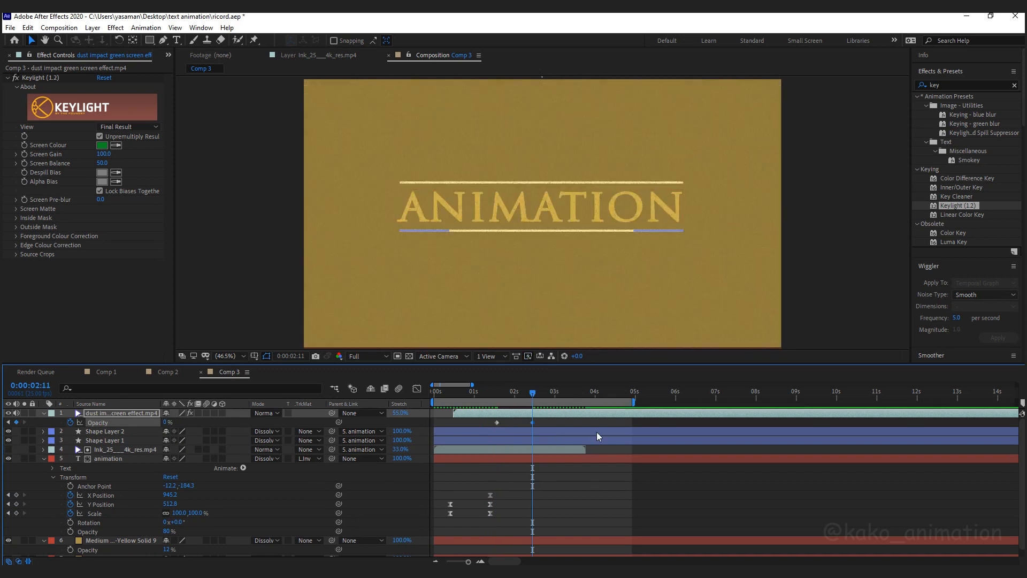
key("space")
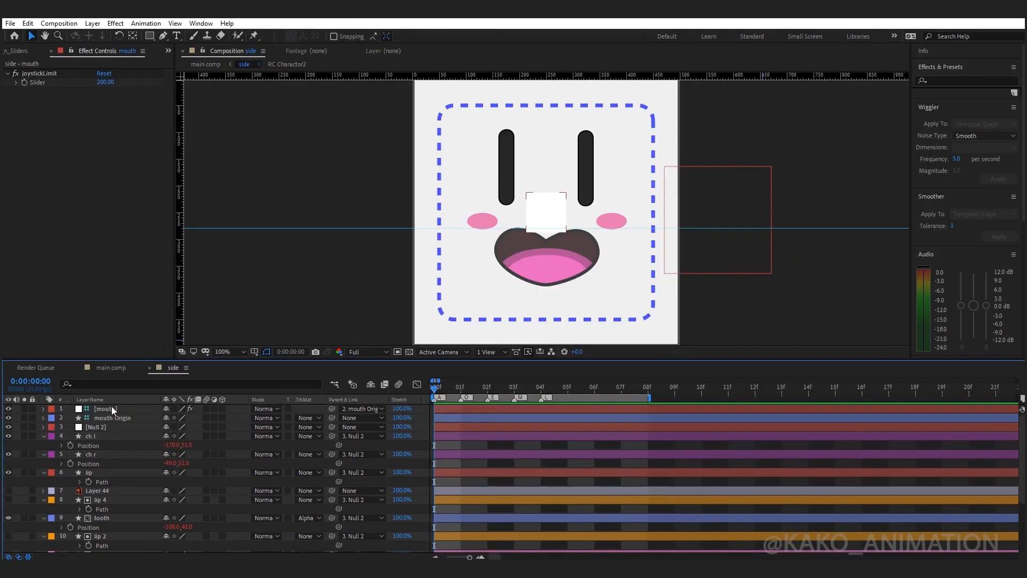
left_click_drag(544, 217, 452, 219)
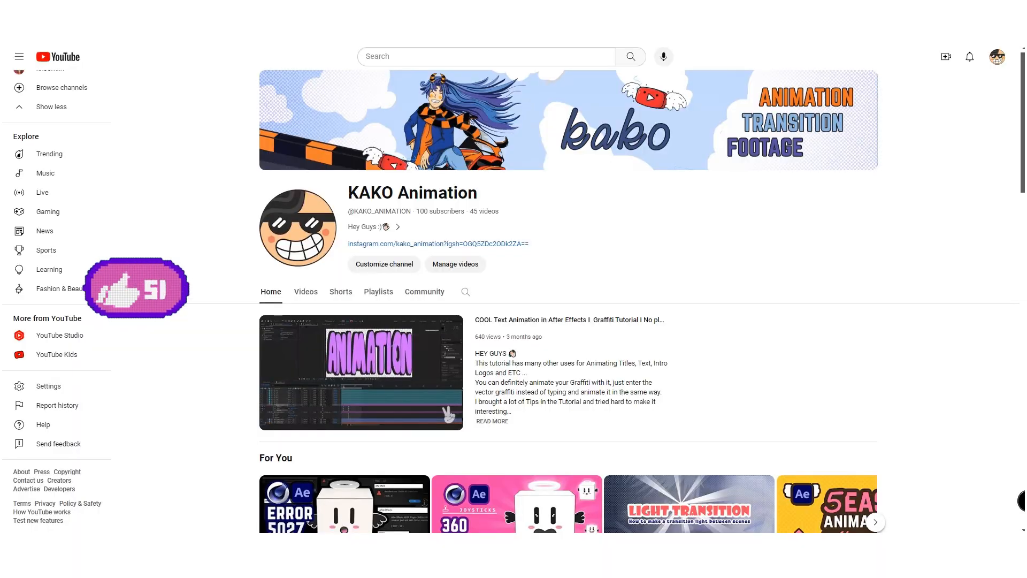
scroll(1009, 261, "down", 5)
scroll(1008, 261, "down", 6)
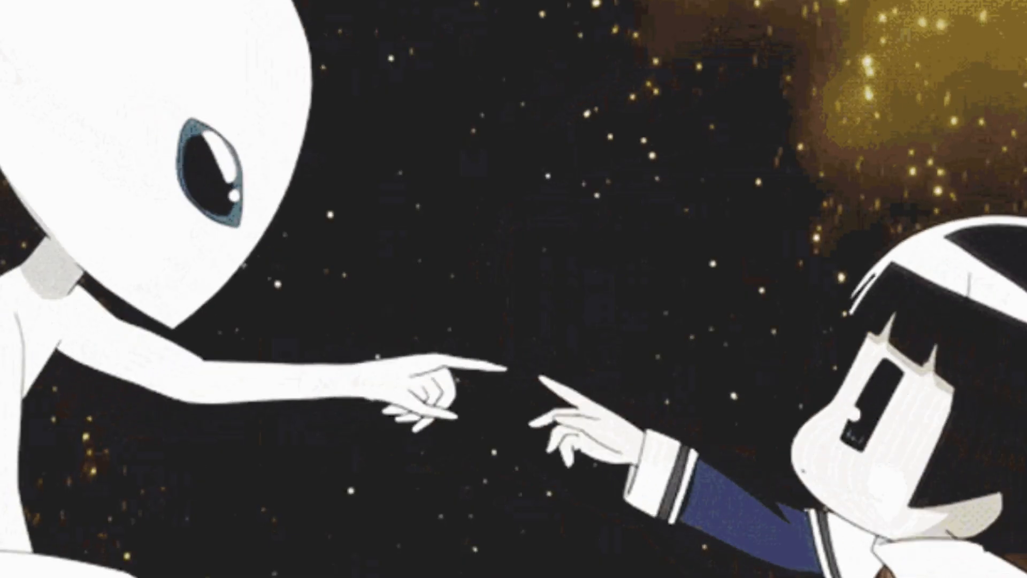